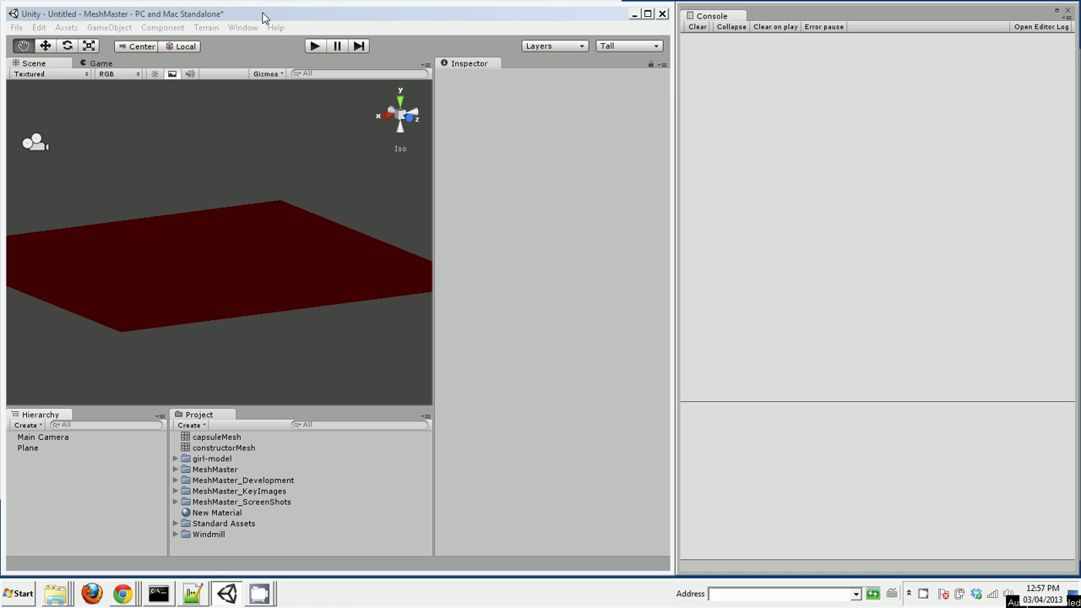
# Add a default Capsule on the dark red plane and select its Mesh reference in the Inspector
pyautogui.click(264, 17)
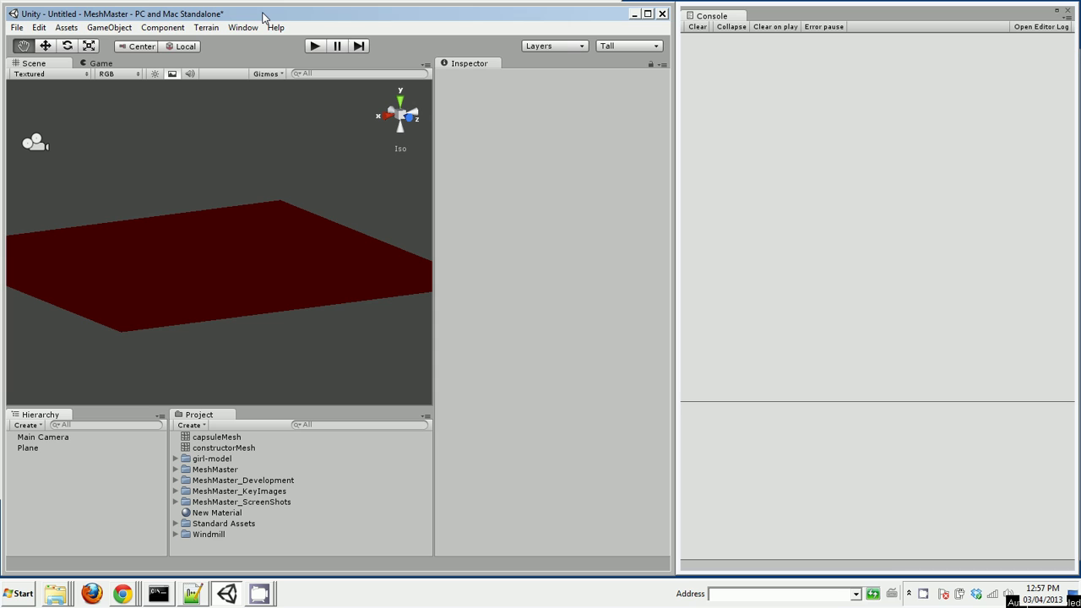
pyautogui.click(108, 30)
pyautogui.moveTo(114, 56)
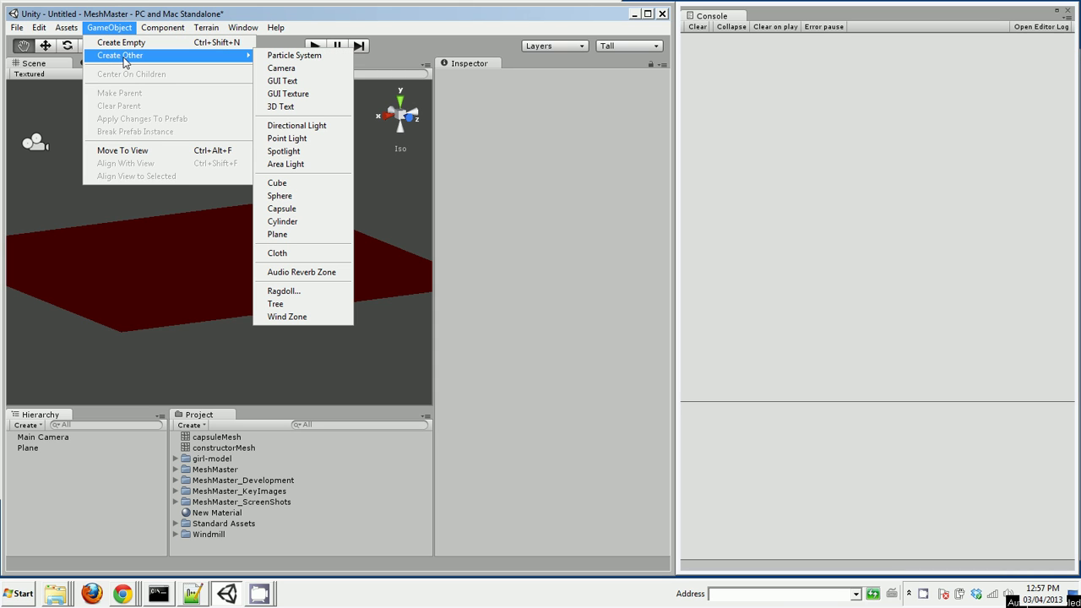
pyautogui.click(307, 209)
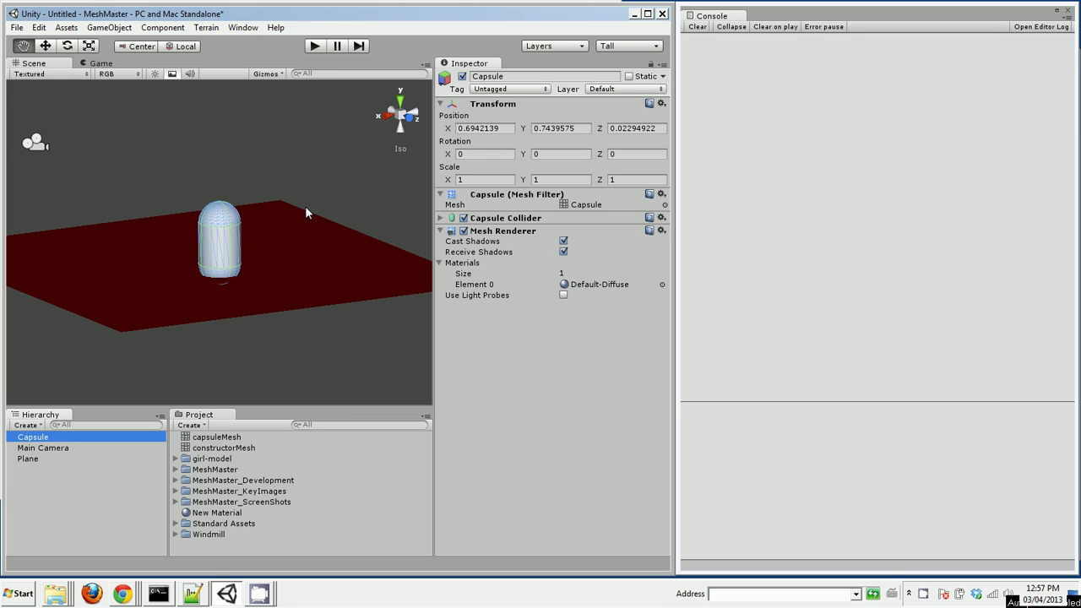
pyautogui.click(594, 205)
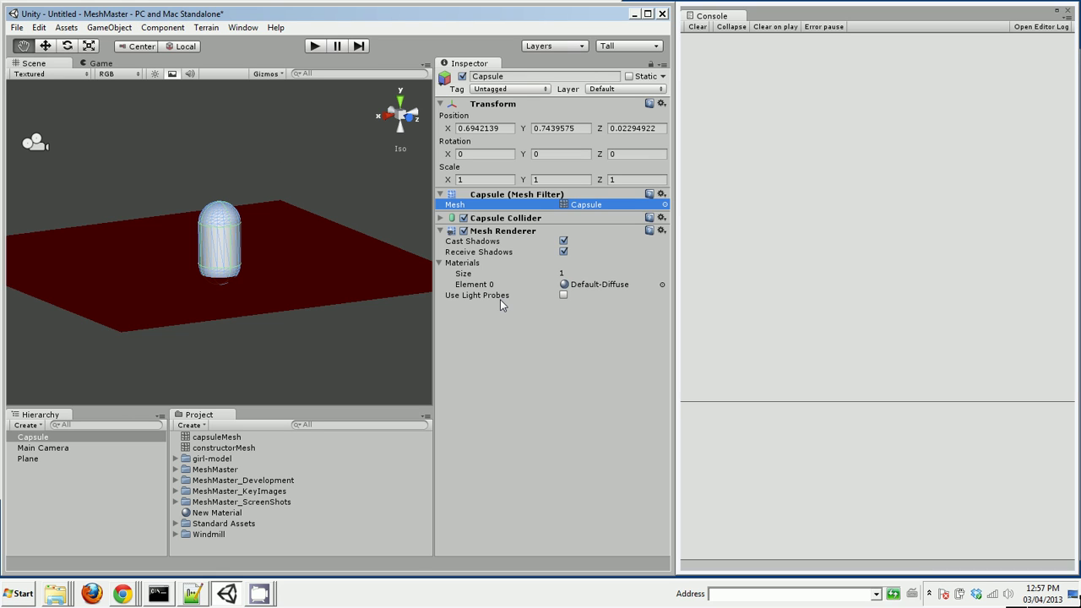
# Attach the Mesh Master script to the Capsule via Component > Mesh and scroll to its mesh description
pyautogui.click(168, 32)
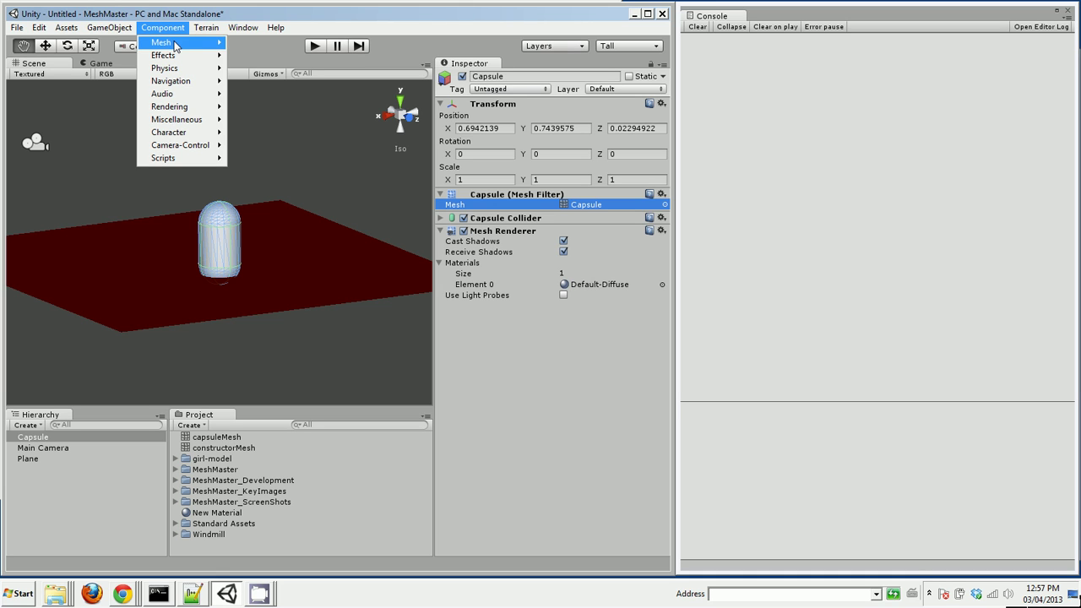
pyautogui.moveTo(224, 42)
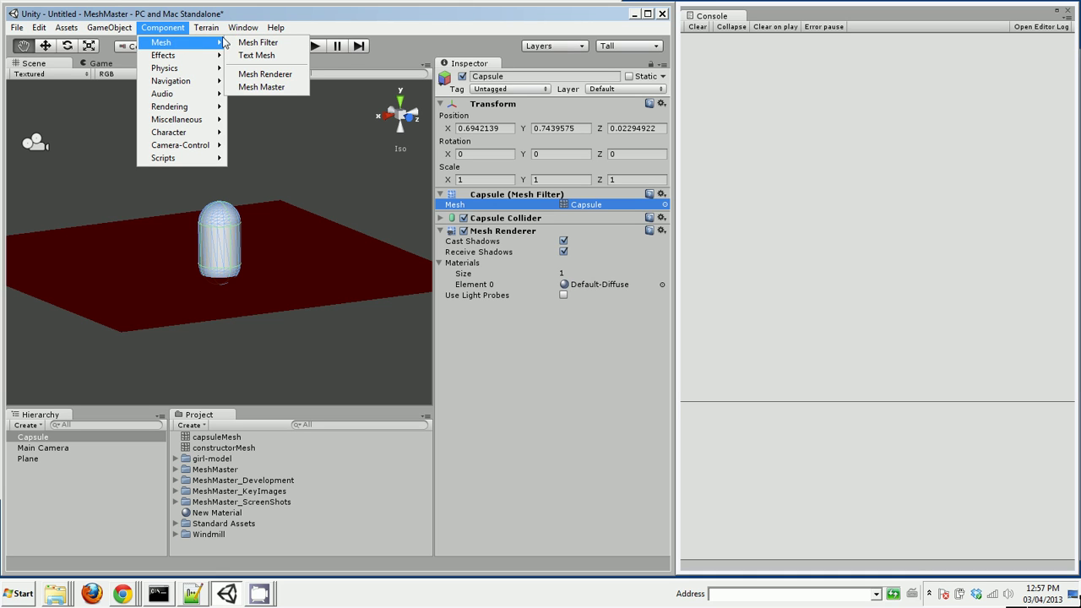
pyautogui.click(262, 87)
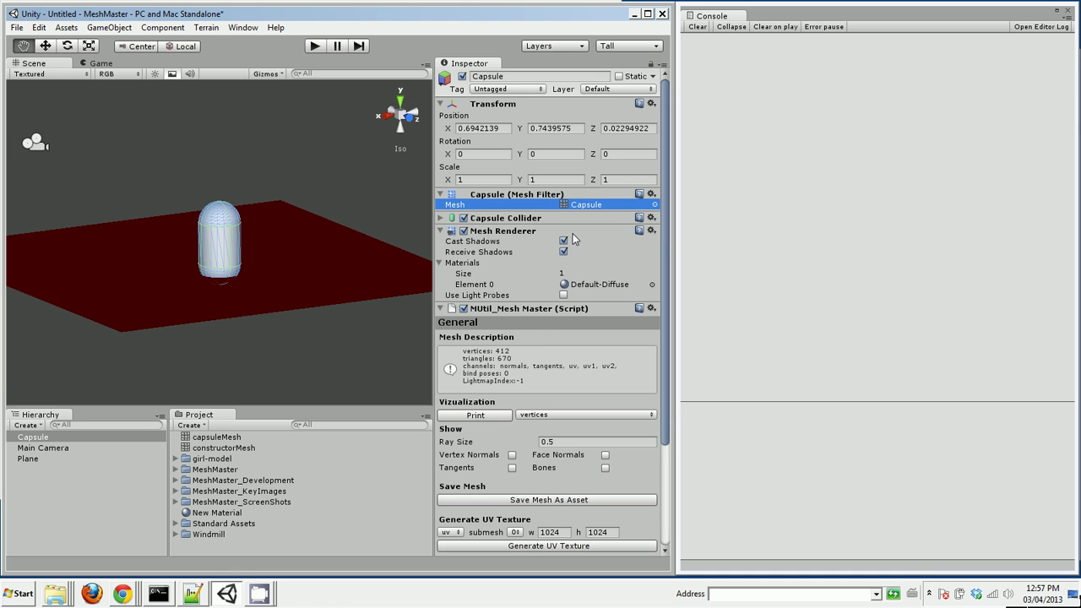
pyautogui.moveTo(665, 234); pyautogui.dragTo(667, 334)
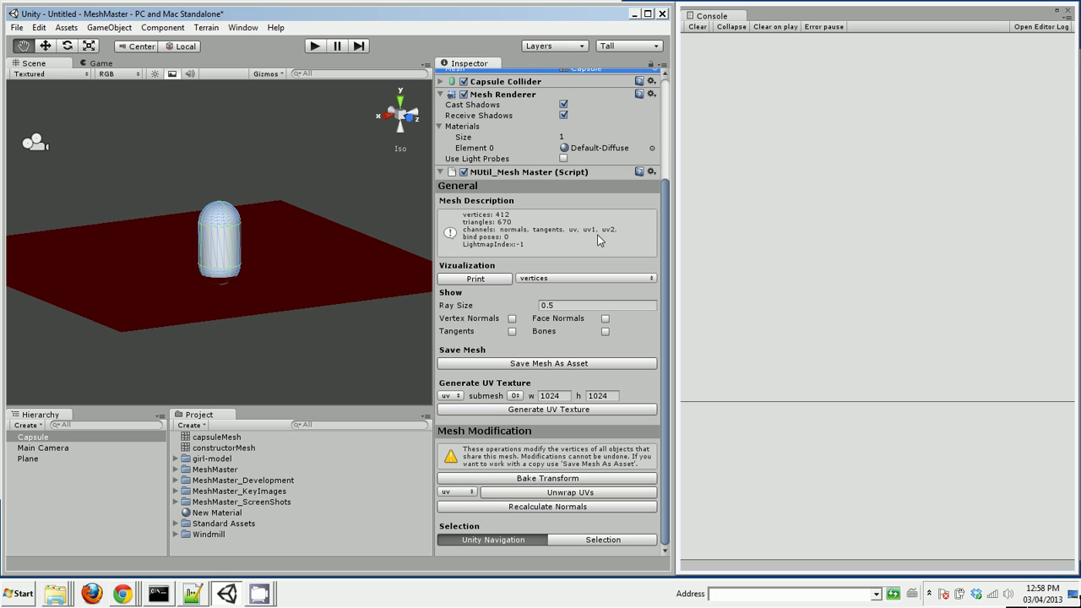
# Print the capsule's normals to the Console with Mesh Master and read the log entry
pyautogui.click(564, 279)
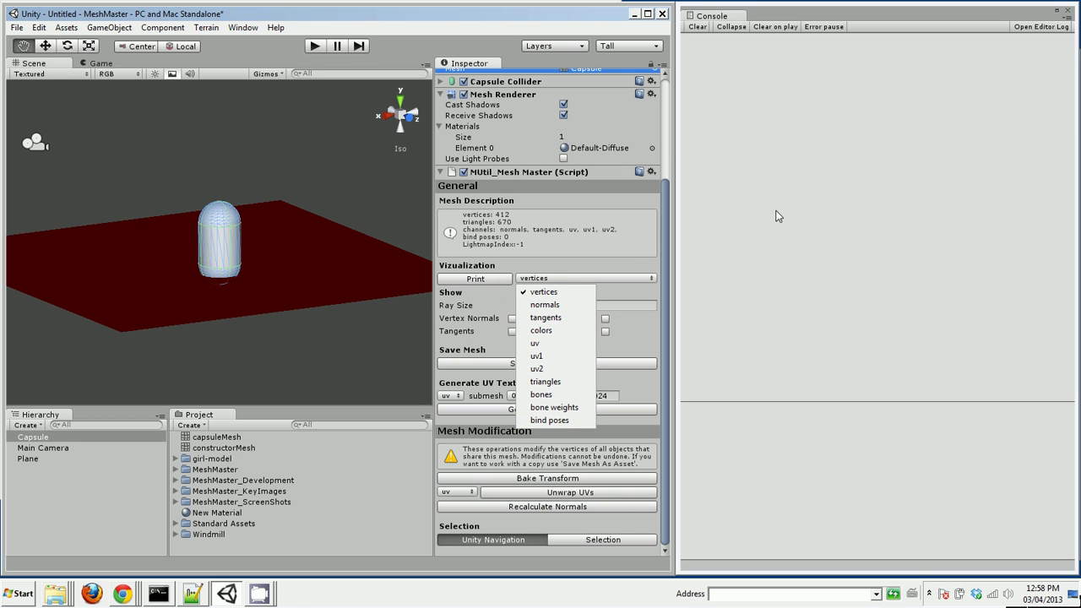
pyautogui.click(539, 267)
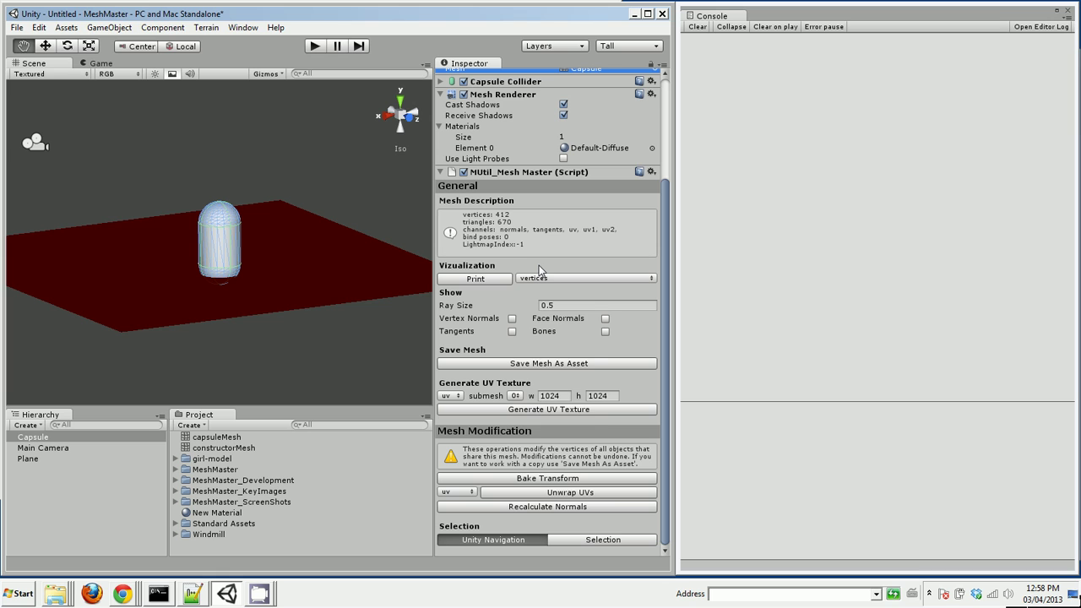
pyautogui.click(545, 278)
pyautogui.click(555, 305)
pyautogui.click(499, 281)
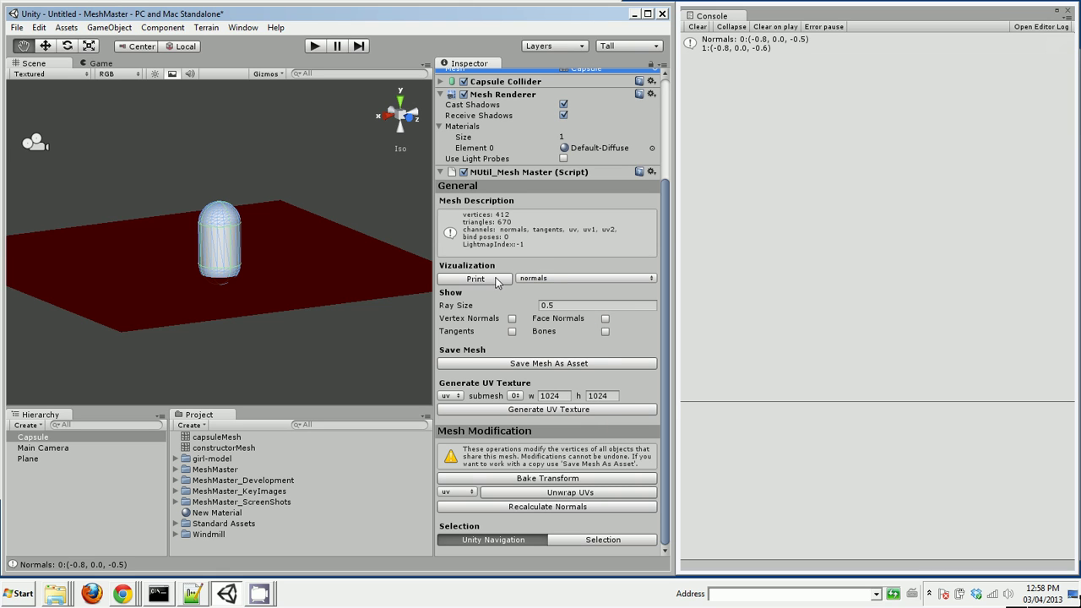
pyautogui.click(722, 48)
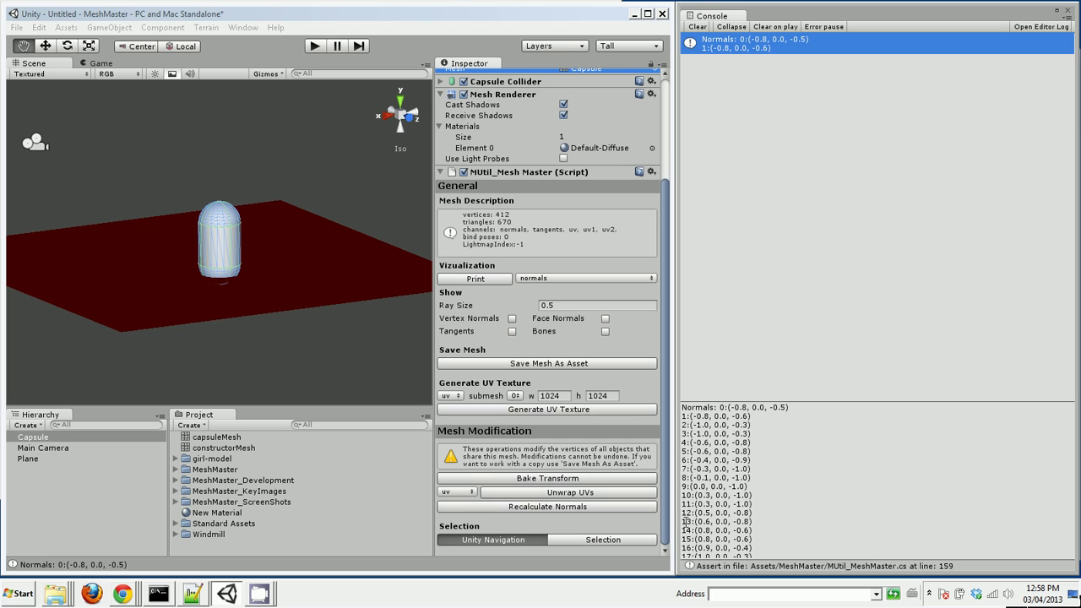
# Print the capsule's 670 triangles to the Console and read that log entry
pyautogui.click(562, 278)
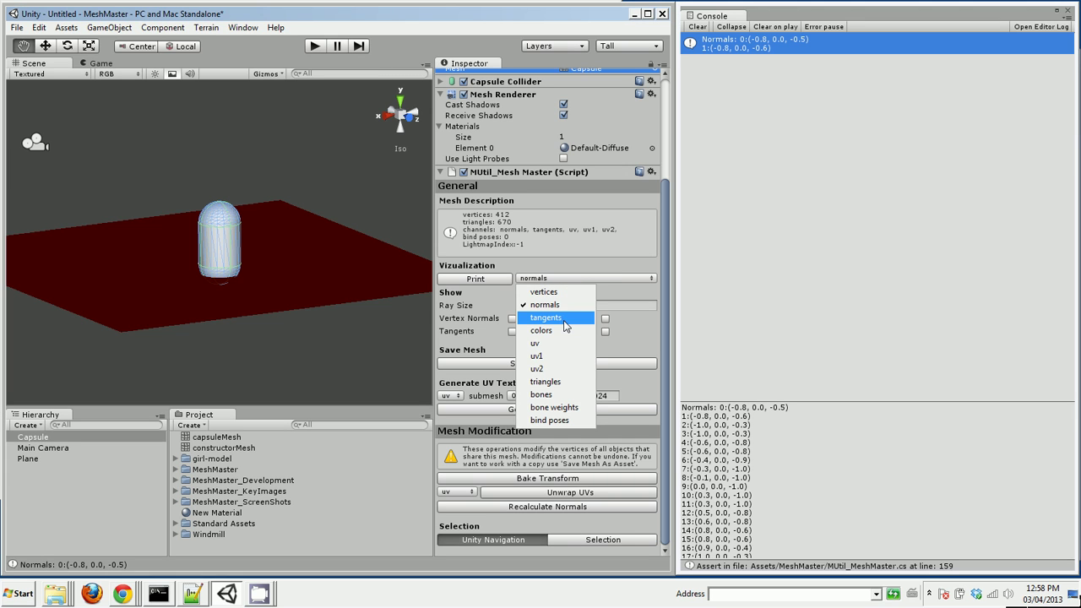
pyautogui.click(545, 382)
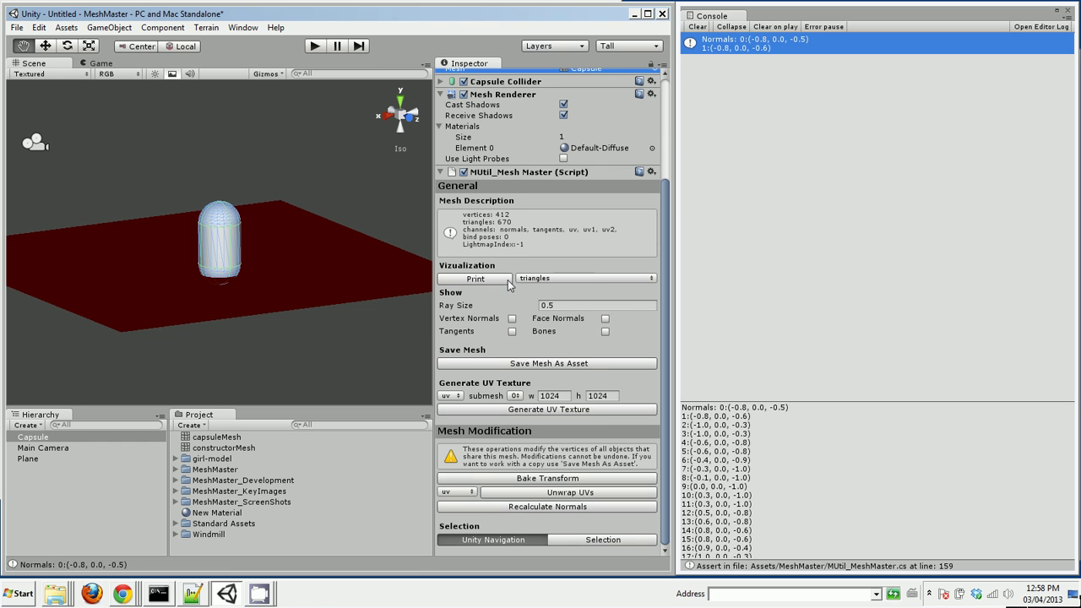
pyautogui.click(475, 279)
pyautogui.click(754, 69)
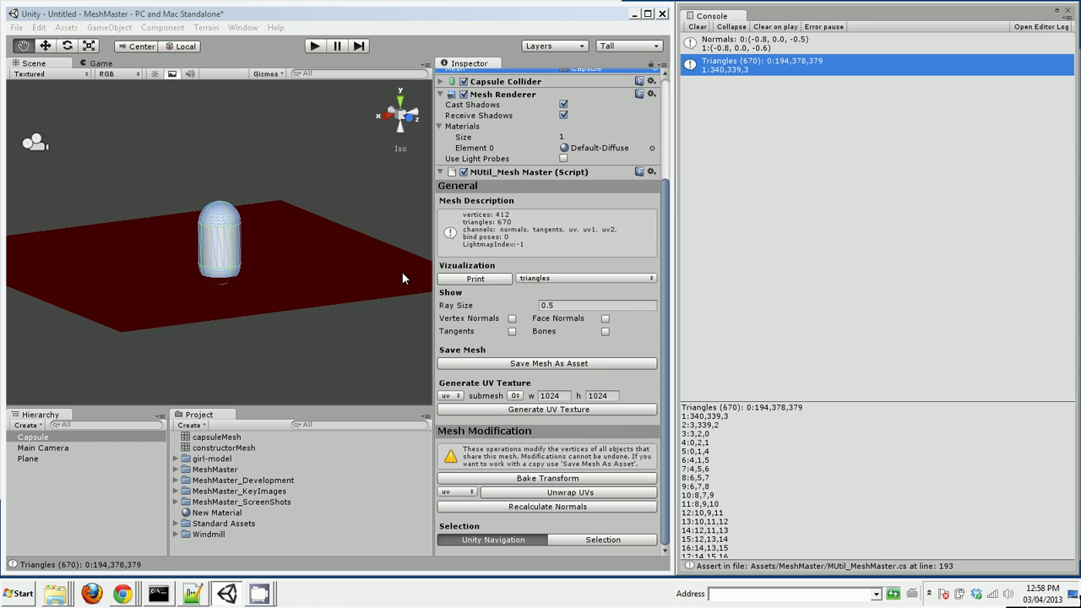
# Switch to Front view, enable Mesh Master selection, pick a vertex and frame the capsule
pyautogui.click(409, 120)
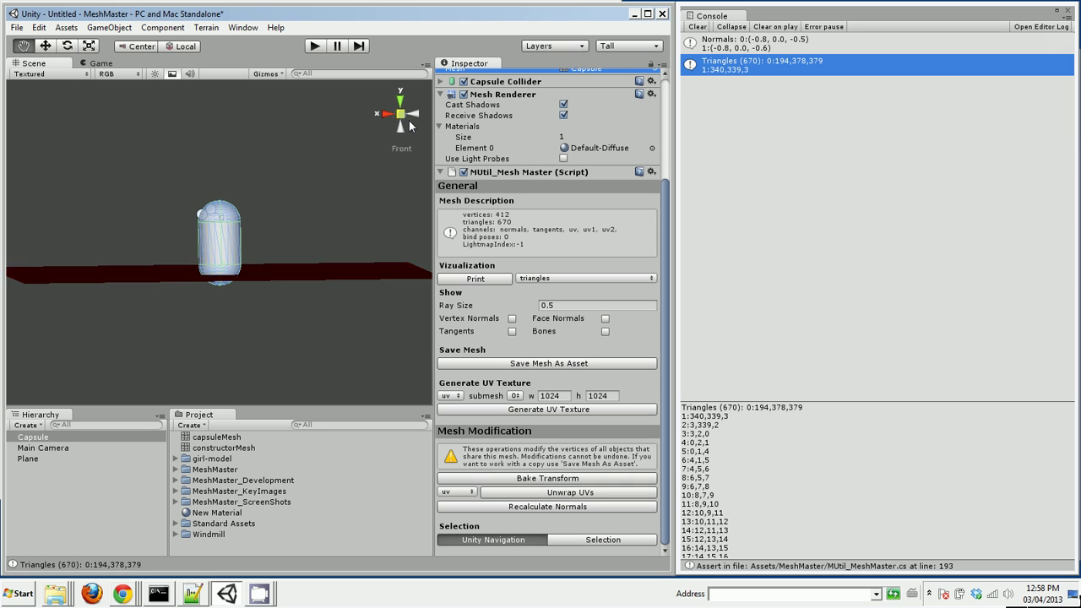
pyautogui.click(624, 539)
pyautogui.moveTo(668, 474); pyautogui.dragTo(675, 534)
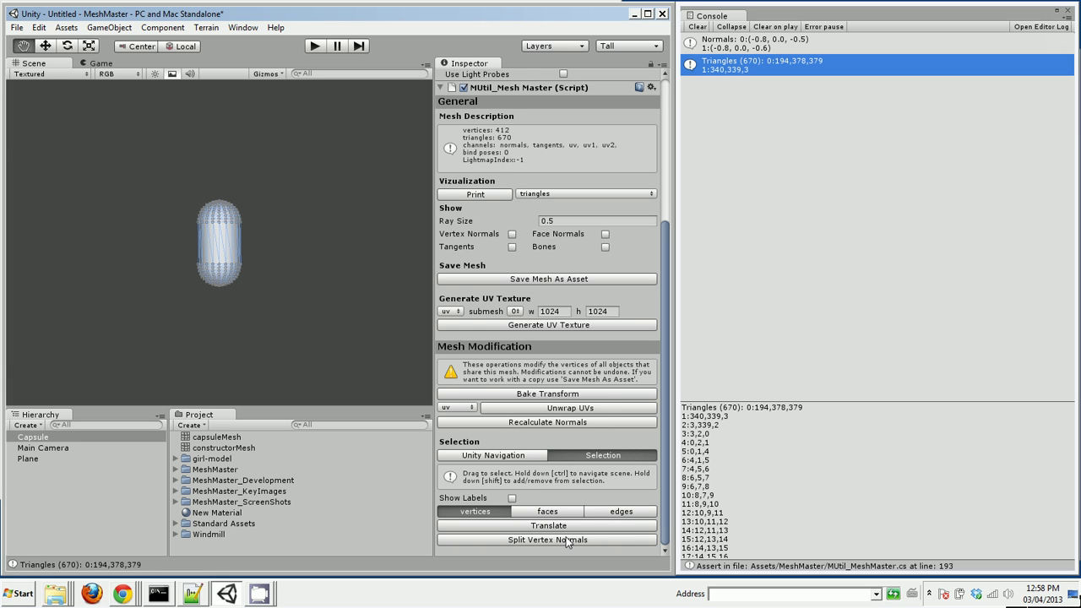
pyautogui.click(239, 247)
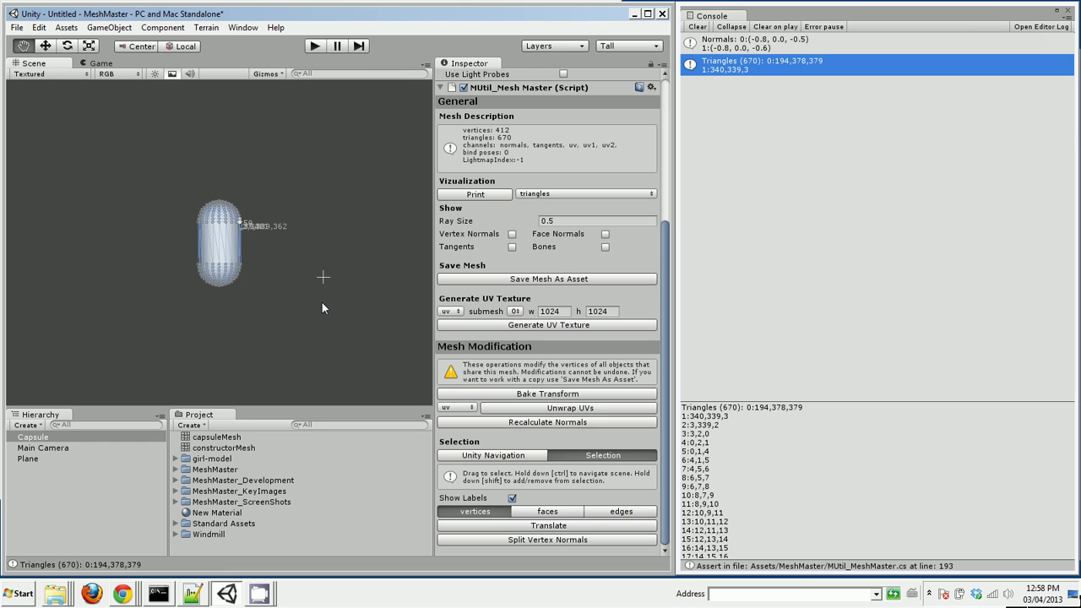
pyautogui.press('f')
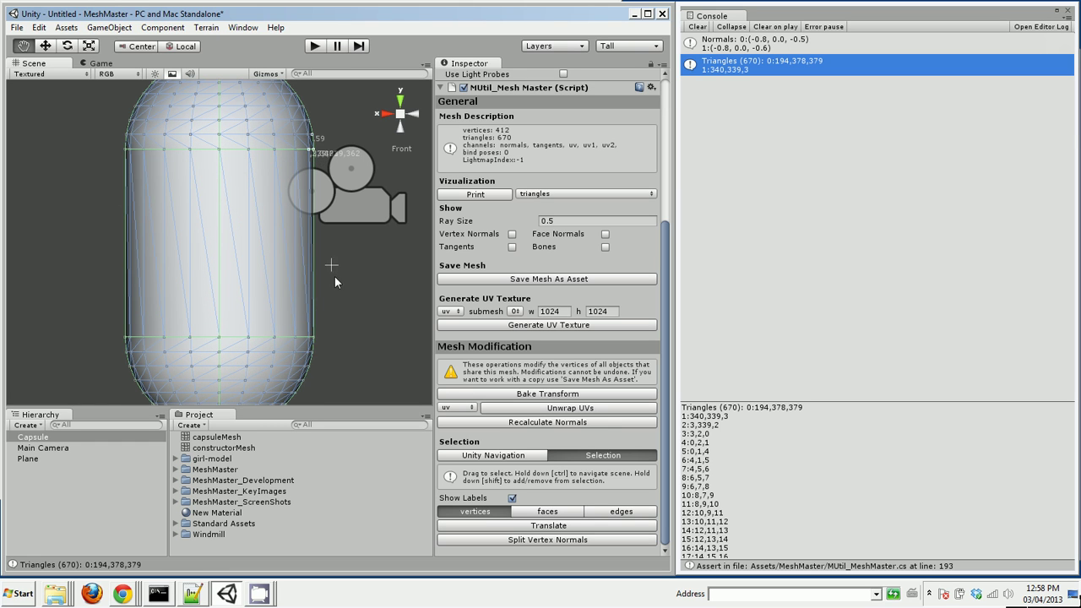
pyautogui.scroll(2, 342, 268)
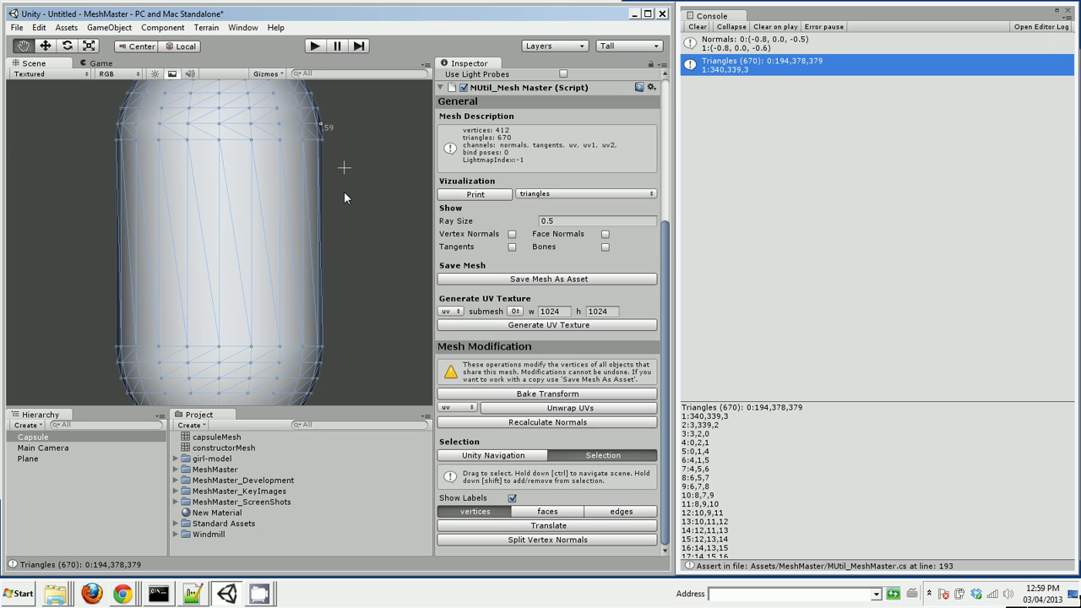
# Recheck the printed normals, reframe, and switch to face picking to select two capsule faces
pyautogui.keyDown('alt'); pyautogui.moveTo(312, 208); pyautogui.dragTo(332, 194); pyautogui.keyUp('alt')
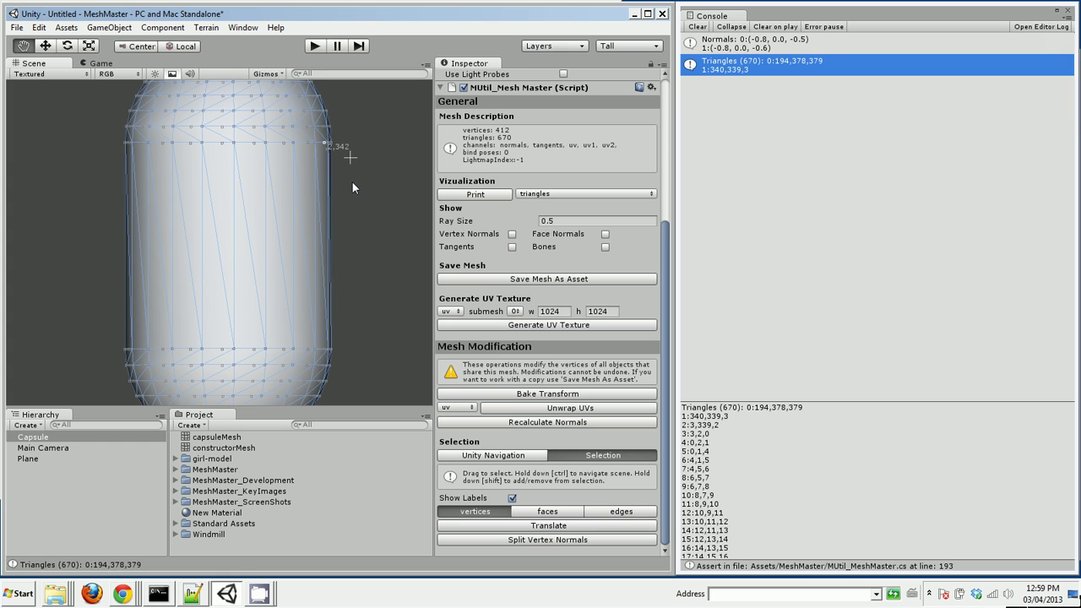
pyautogui.click(756, 44)
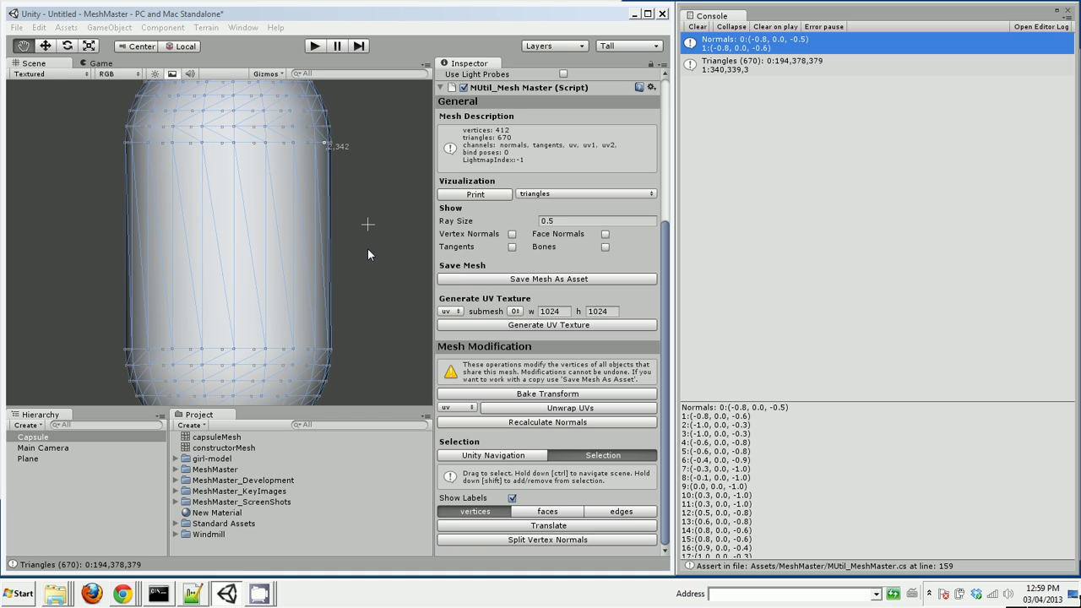
pyautogui.press('f')
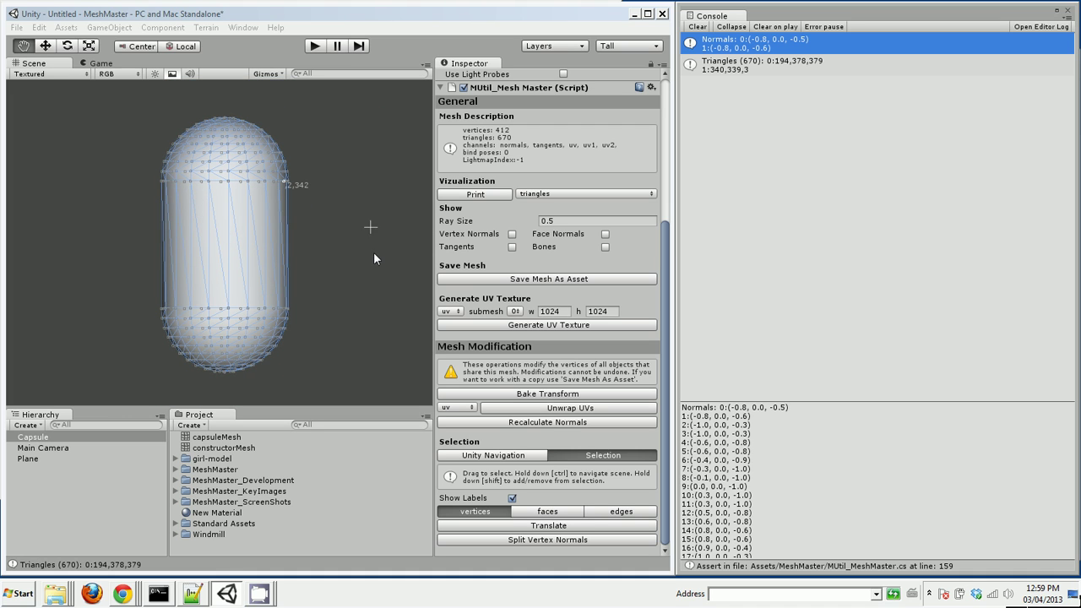
pyautogui.click(559, 511)
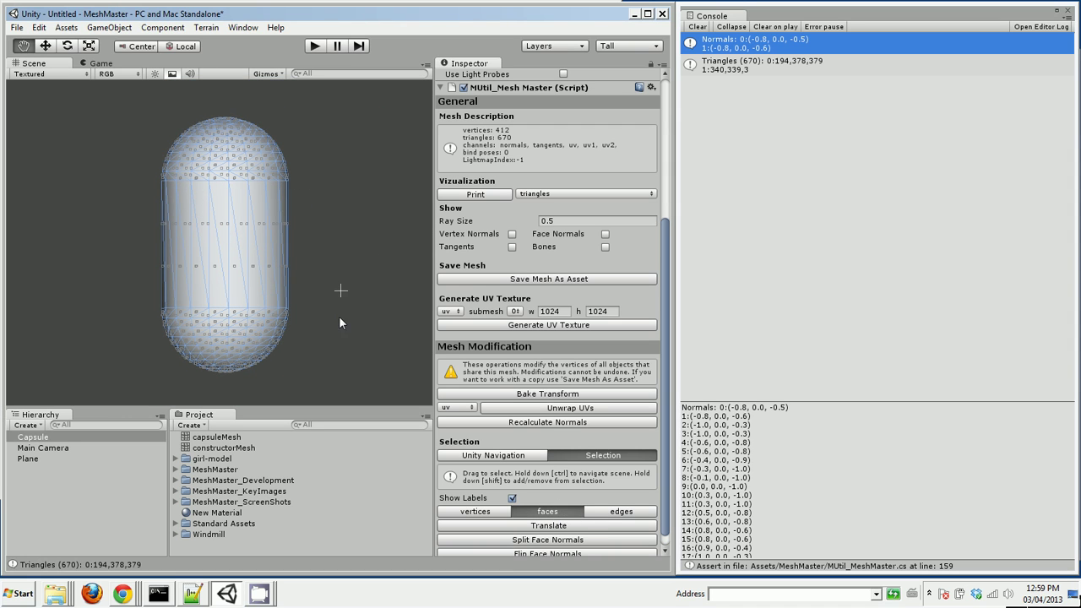
pyautogui.click(257, 300)
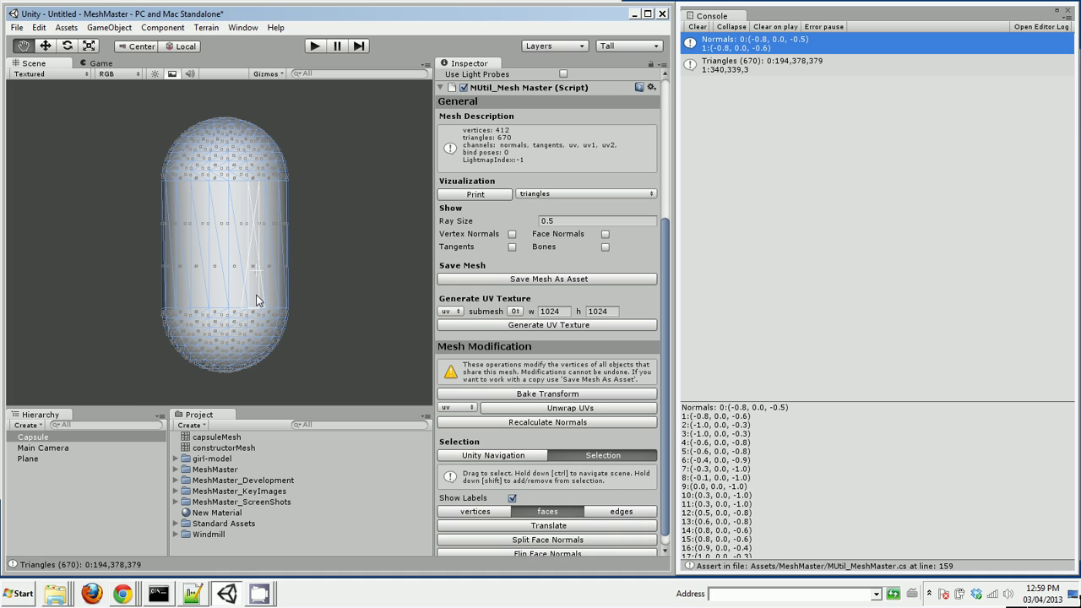
pyautogui.click(299, 306)
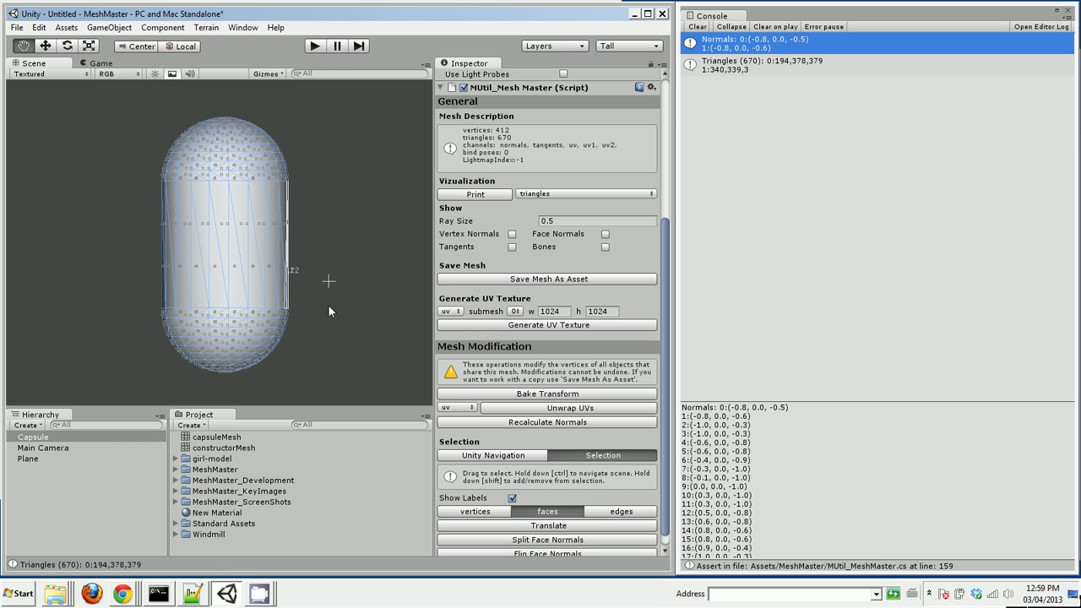
# Return to Unity Navigation, orbit above the capsule, select Capsule and bring up the Component menu
pyautogui.click(495, 456)
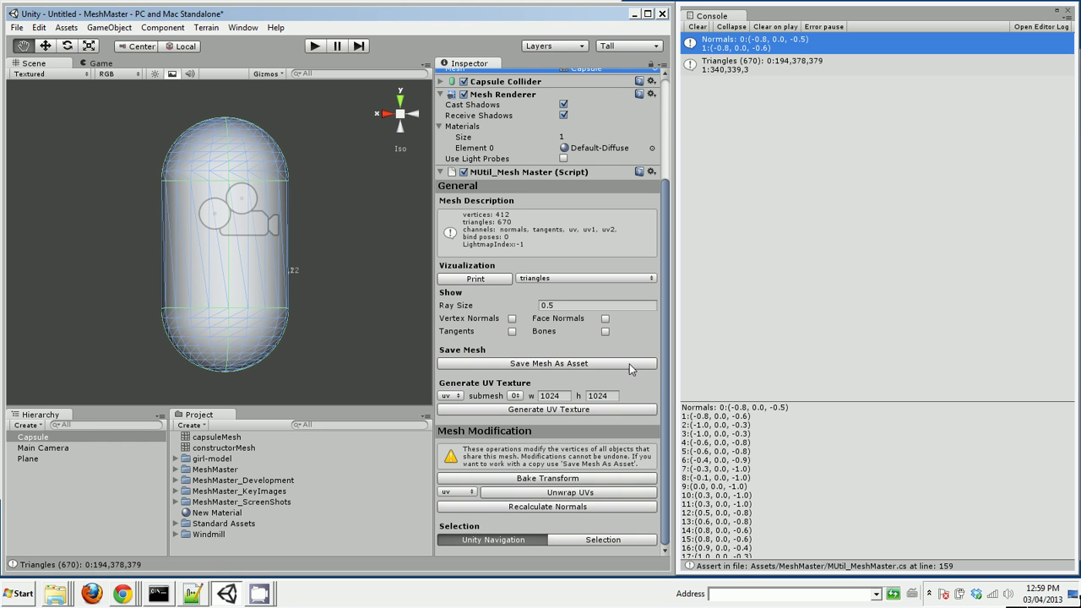
pyautogui.moveTo(665, 379); pyautogui.dragTo(665, 363)
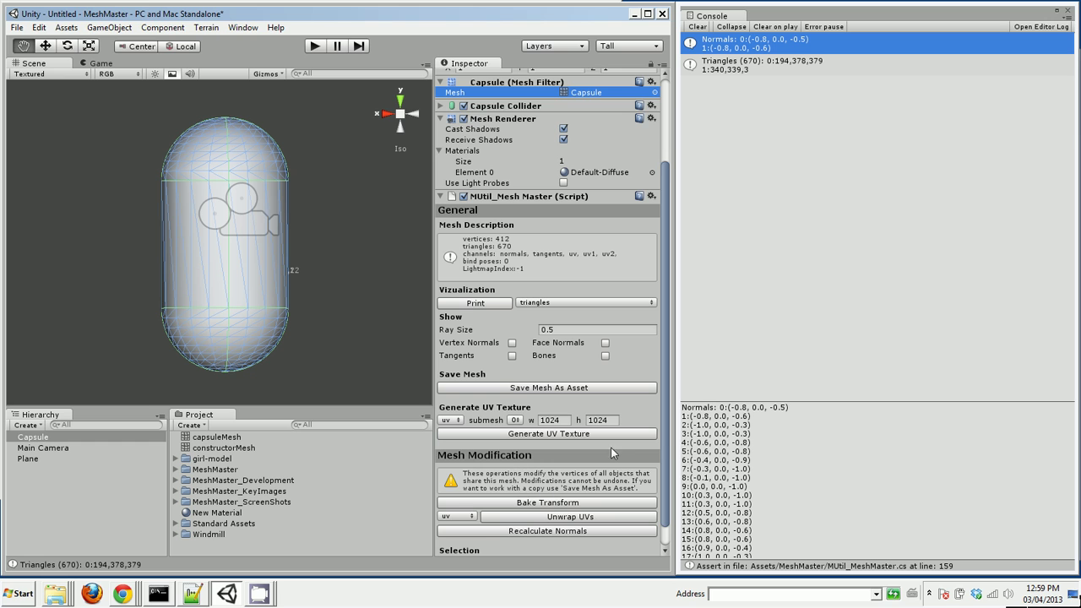
pyautogui.moveTo(666, 447); pyautogui.dragTo(663, 507)
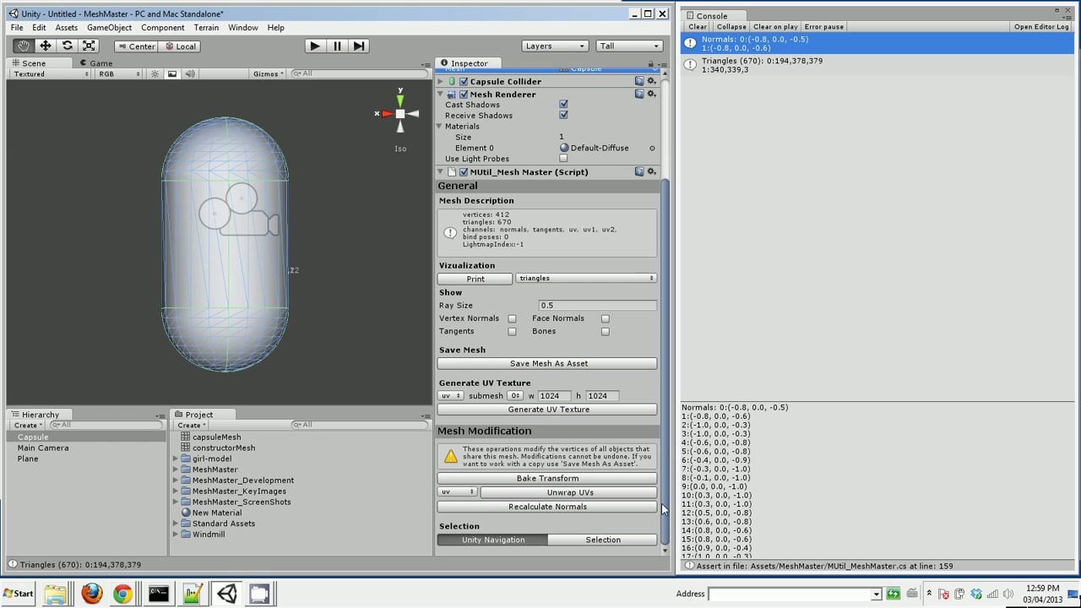
pyautogui.click(576, 540)
pyautogui.scroll(-3, 667, 469)
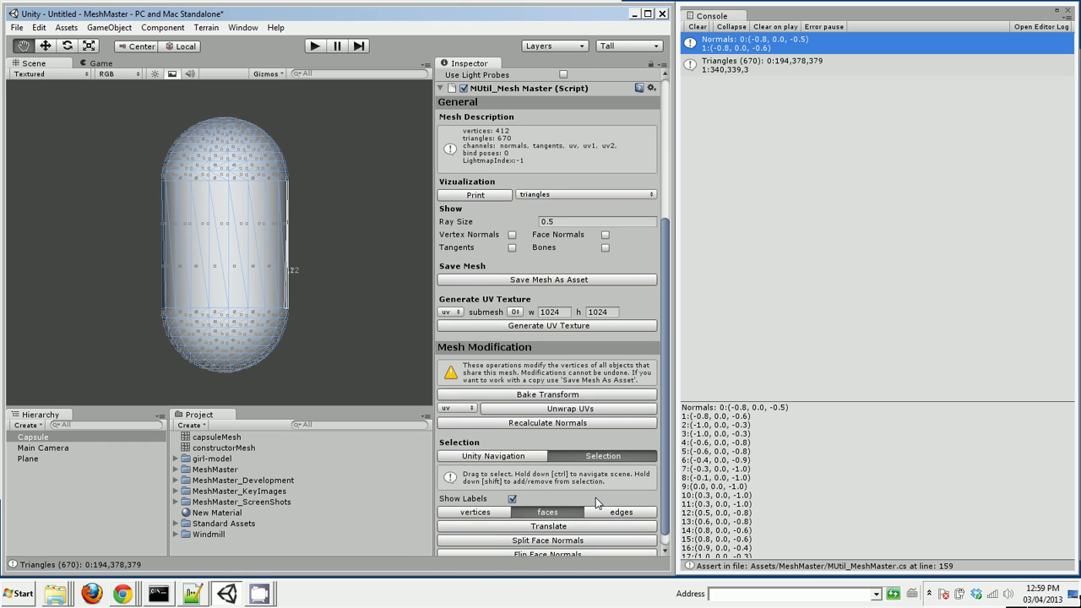
pyautogui.click(525, 457)
pyautogui.keyDown('alt'); pyautogui.moveTo(354, 284); pyautogui.dragTo(314, 266); pyautogui.keyUp('alt')
pyautogui.scroll(-4, 315, 269)
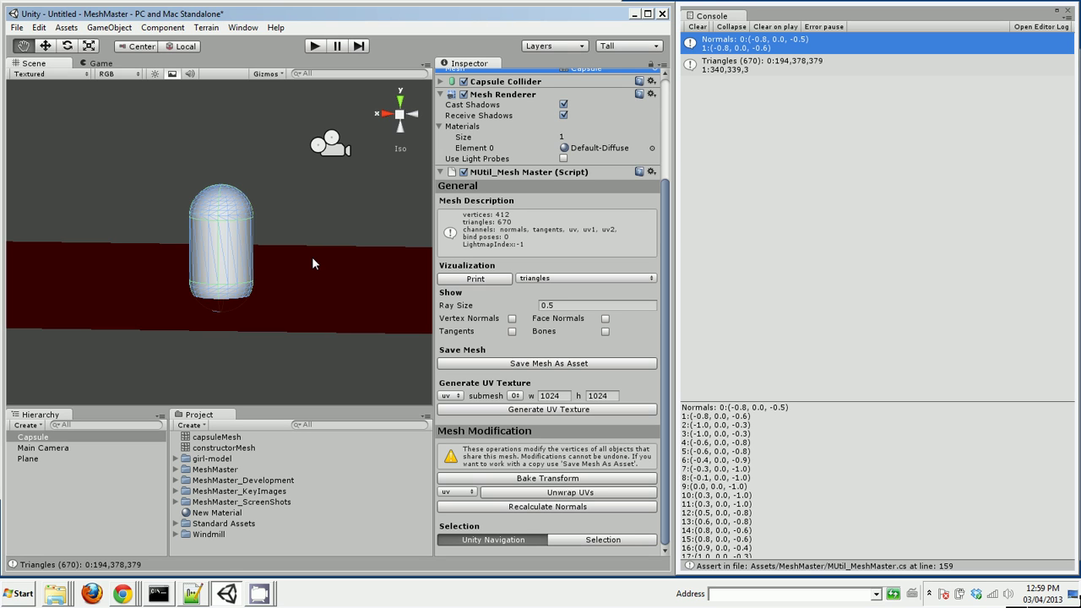
pyautogui.click(68, 437)
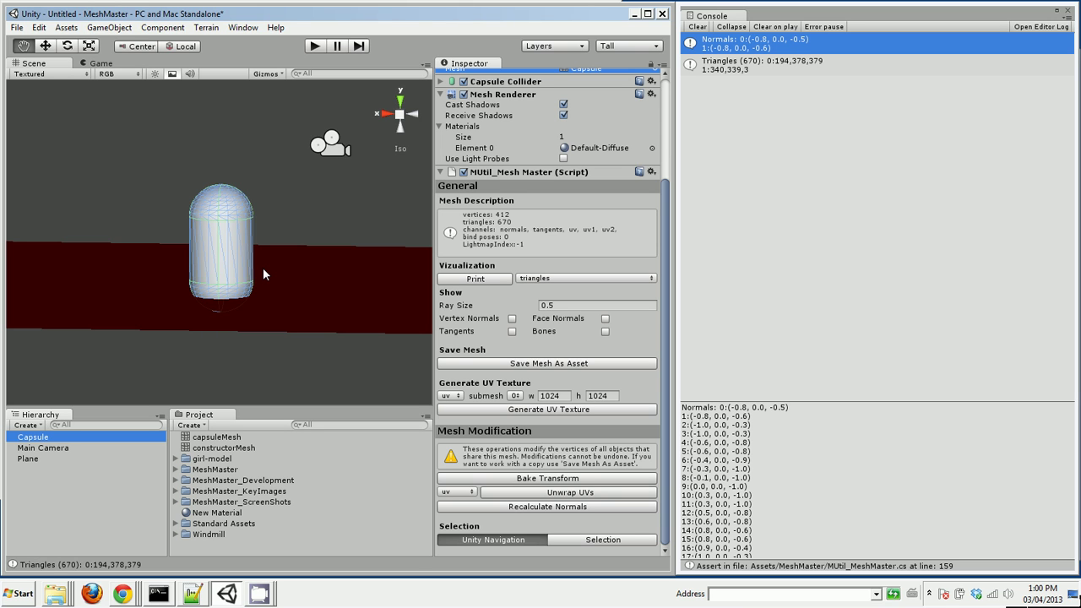
pyautogui.click(110, 27)
# Reset the Capsule's position to the origin from the Transform options menu
pyautogui.moveTo(162, 27)
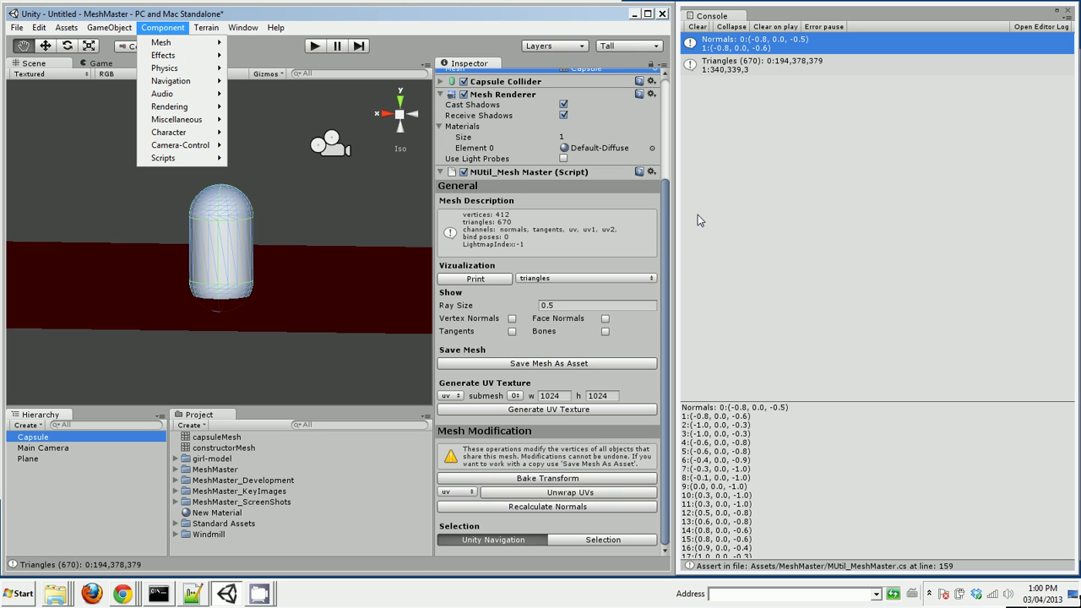
pyautogui.click(668, 251)
pyautogui.moveTo(668, 251); pyautogui.dragTo(673, 143)
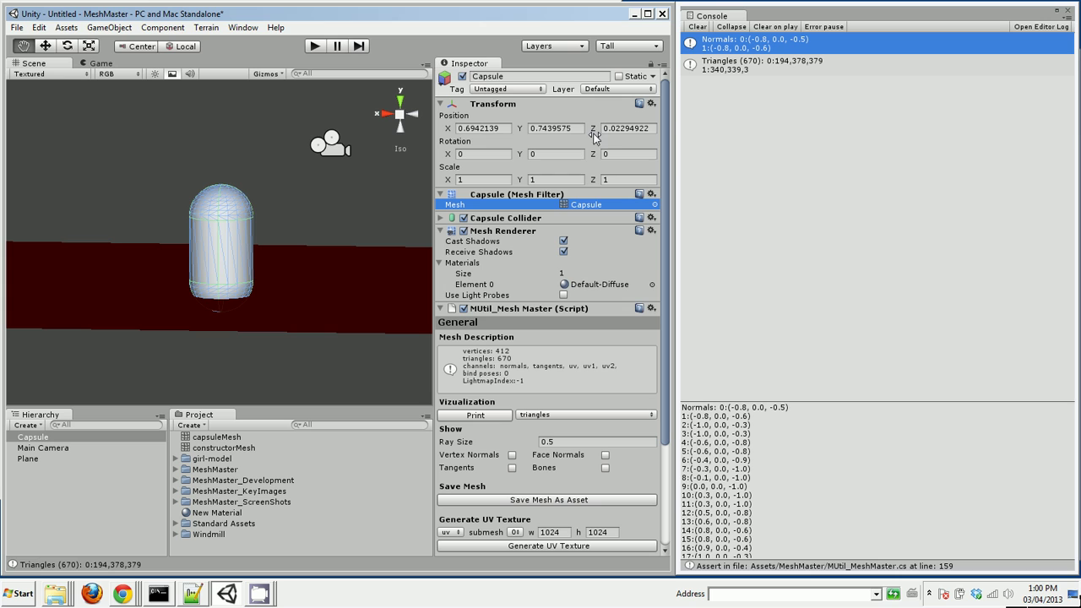
pyautogui.click(651, 103)
pyautogui.click(673, 147)
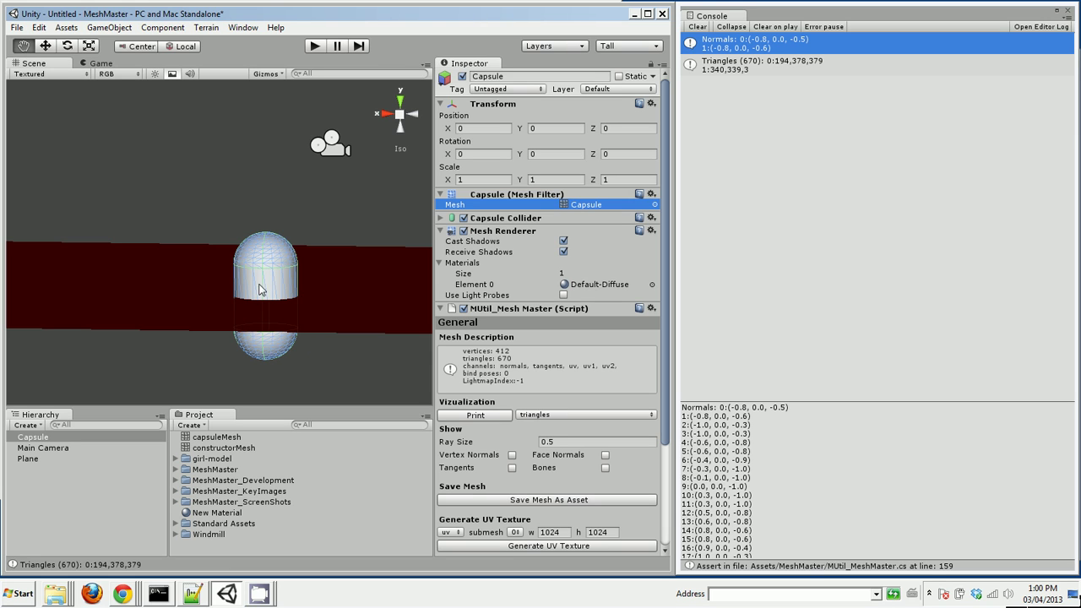
# Lift the Capsule with the Move tool to Y 1.031444 so it rests on the plane
pyautogui.click(45, 46)
pyautogui.moveTo(267, 242); pyautogui.dragTo(264, 178)
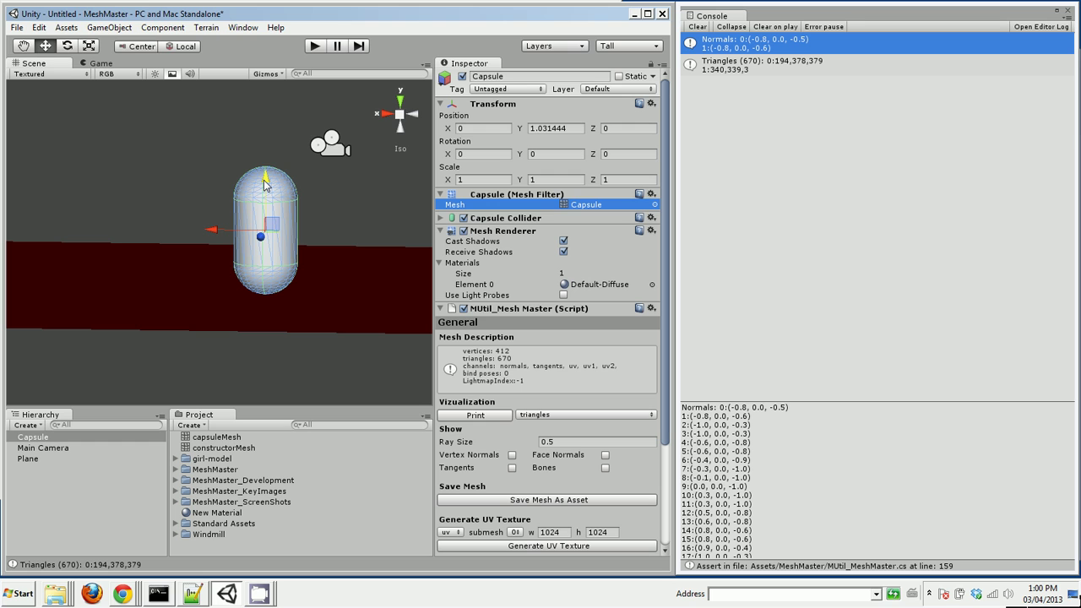
pyautogui.moveTo(265, 183); pyautogui.dragTo(267, 185)
pyautogui.moveTo(664, 270); pyautogui.dragTo(678, 363)
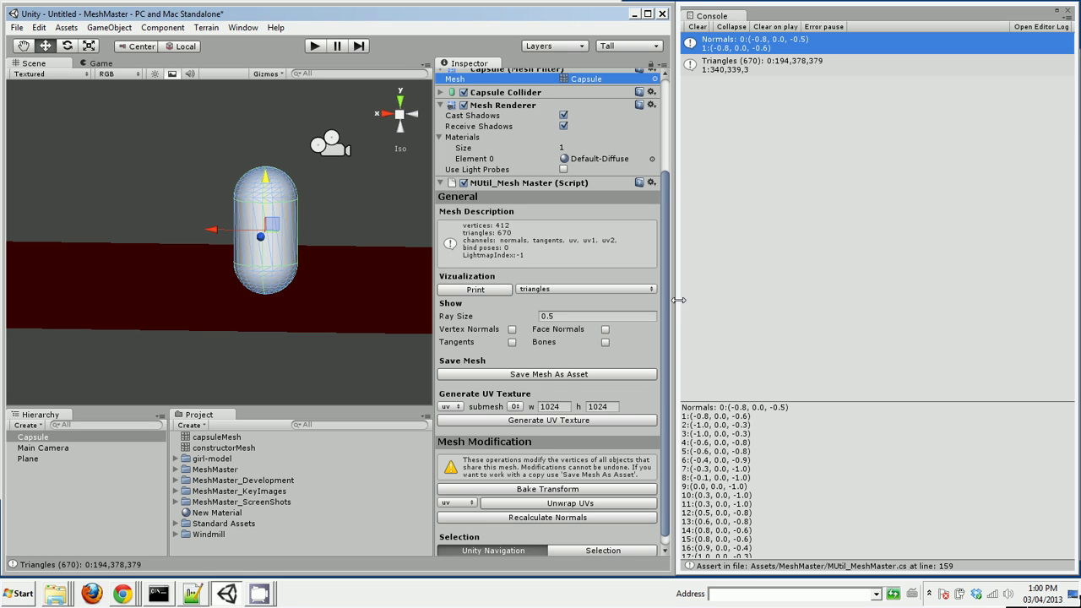
pyautogui.moveTo(665, 347); pyautogui.dragTo(674, 241)
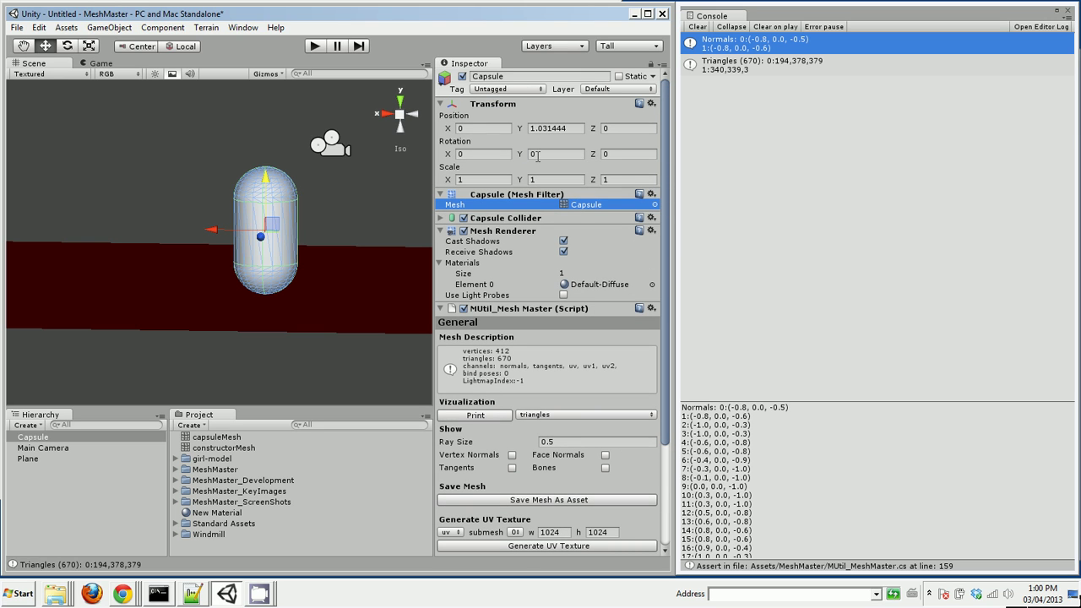
# Set the Capsule's X rotation to 30 and Y scale to 2
pyautogui.click(497, 157)
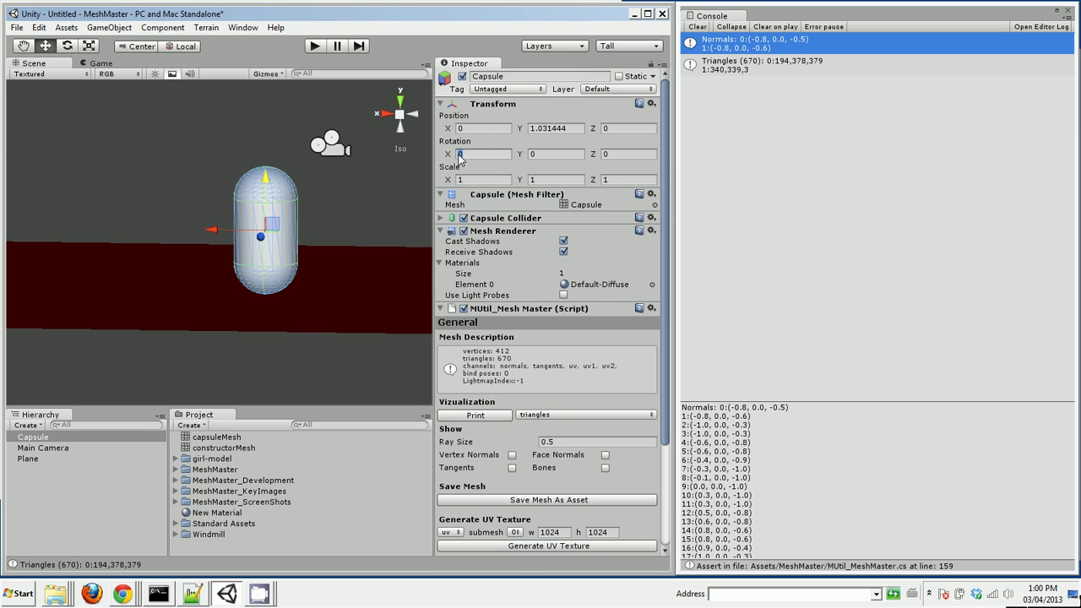
pyautogui.write('30')
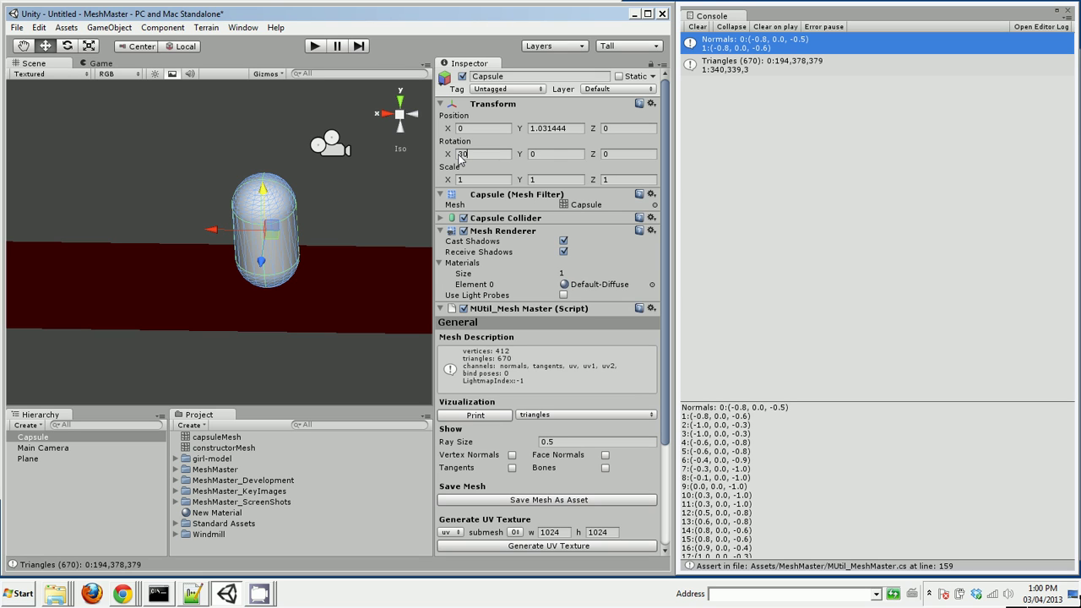
pyautogui.click(530, 180)
pyautogui.write('2')
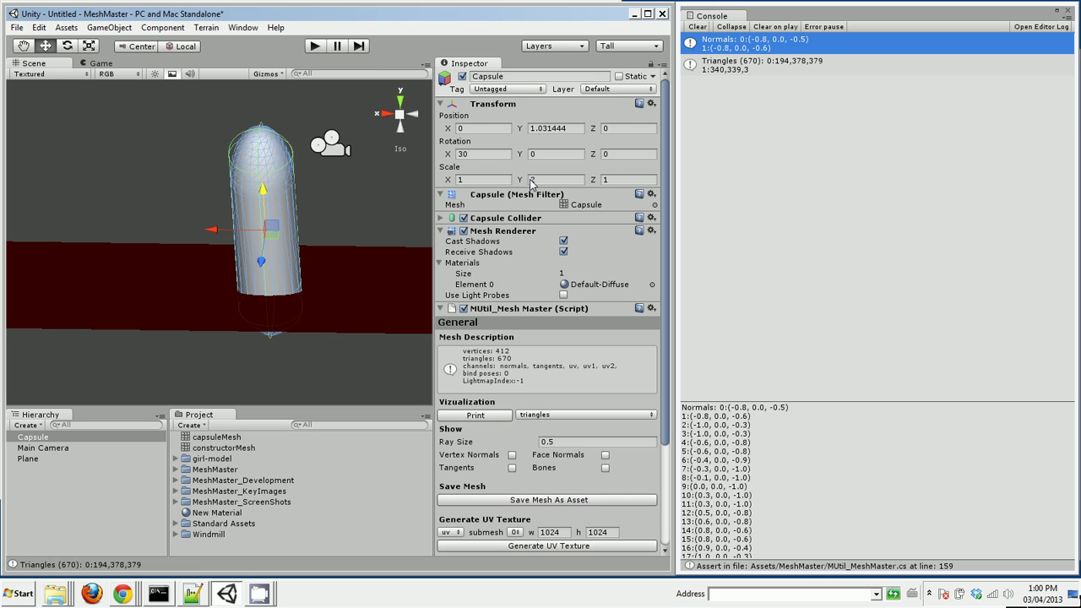
# Raise the stretched capsule along Y to 1.811726 and reframe the view
pyautogui.moveTo(264, 193); pyautogui.dragTo(264, 150)
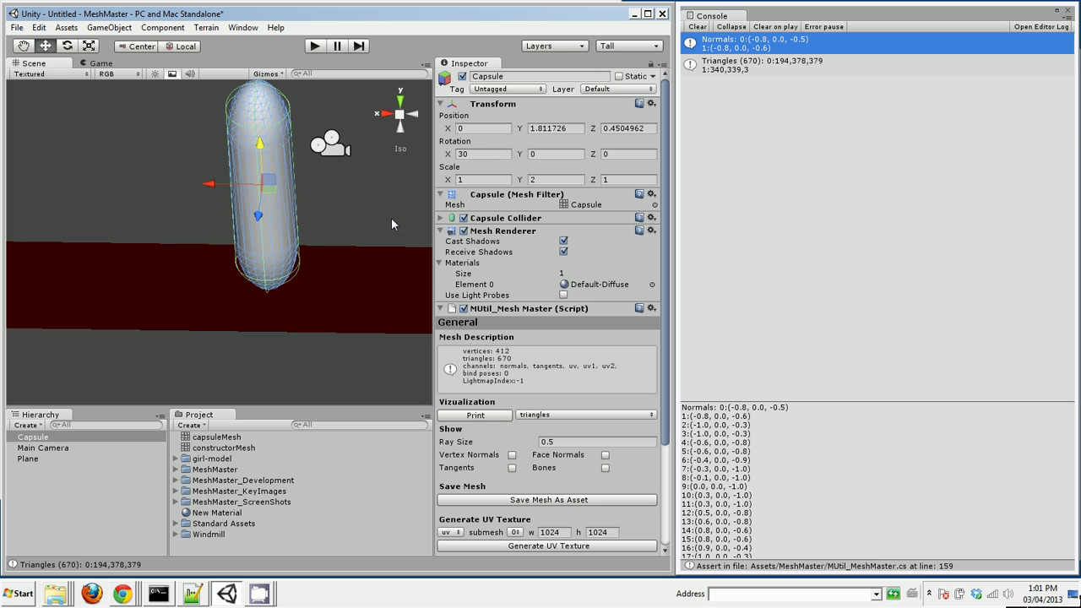
pyautogui.scroll(-2, 391, 218)
pyautogui.moveTo(369, 214); pyautogui.dragTo(340, 230, button='middle')
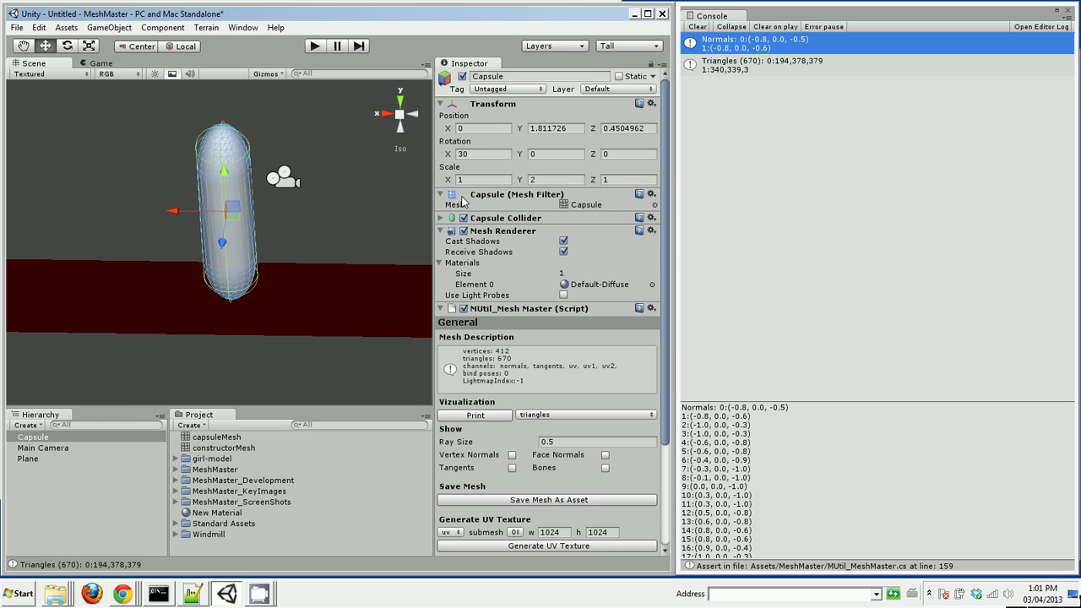
pyautogui.moveTo(662, 207); pyautogui.dragTo(664, 310)
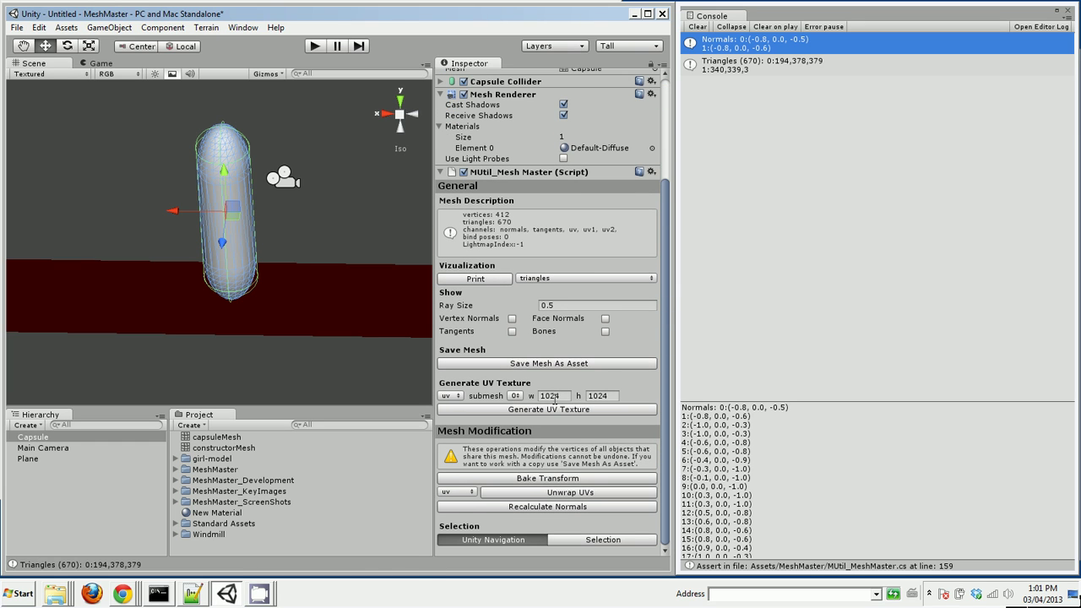
# Attempt Bake Transform on the Capsule, which errors because the built-in mesh isn't an asset
pyautogui.click(562, 478)
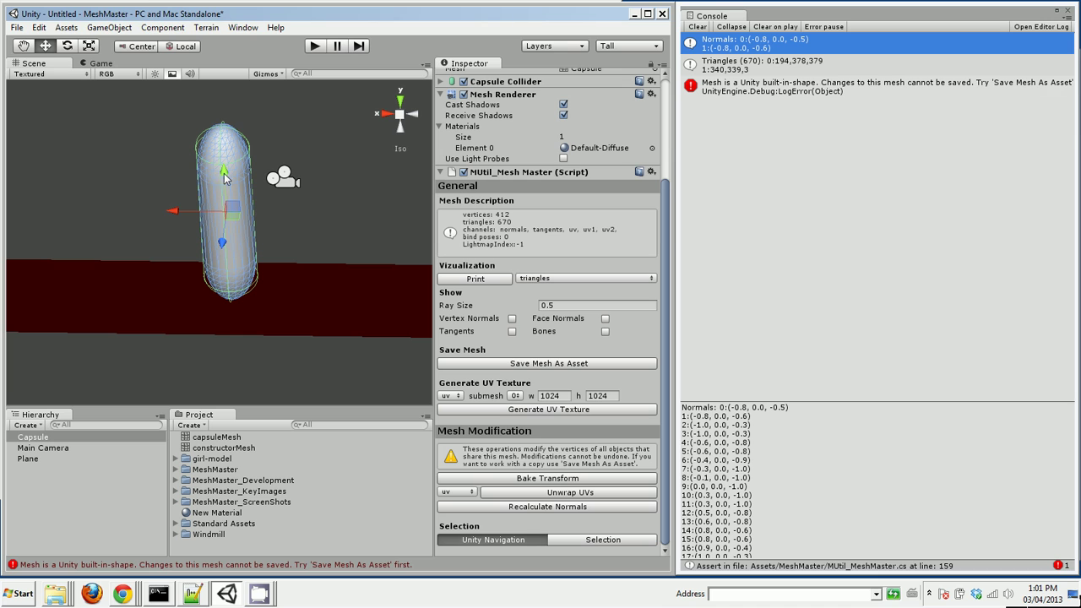
# Save the capsule's mesh as capsuleMesh.asset in Assets, replacing the existing file
pyautogui.click(558, 364)
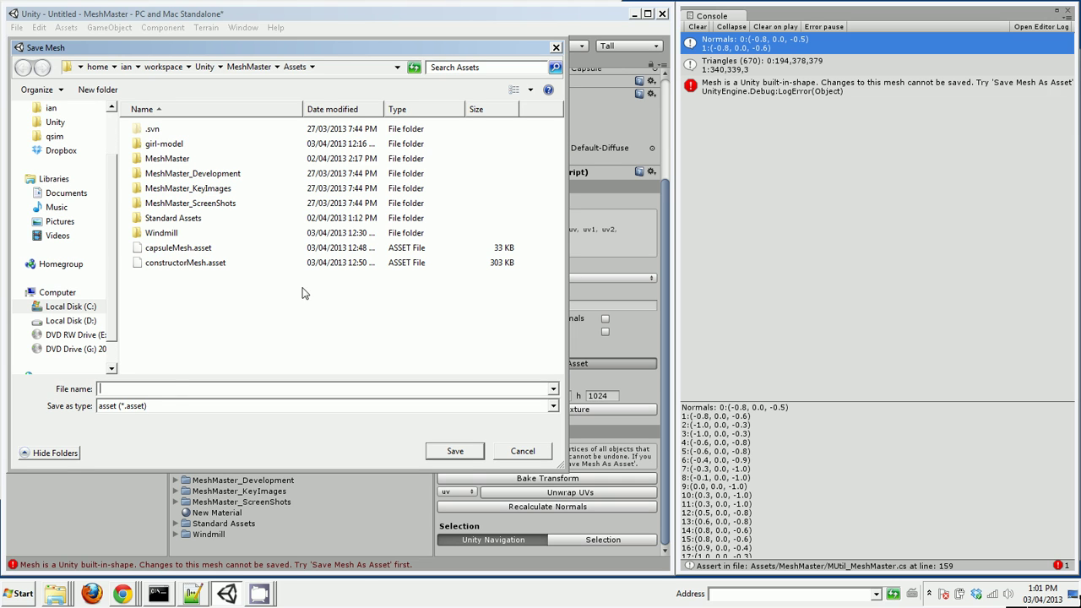
pyautogui.write('ca')
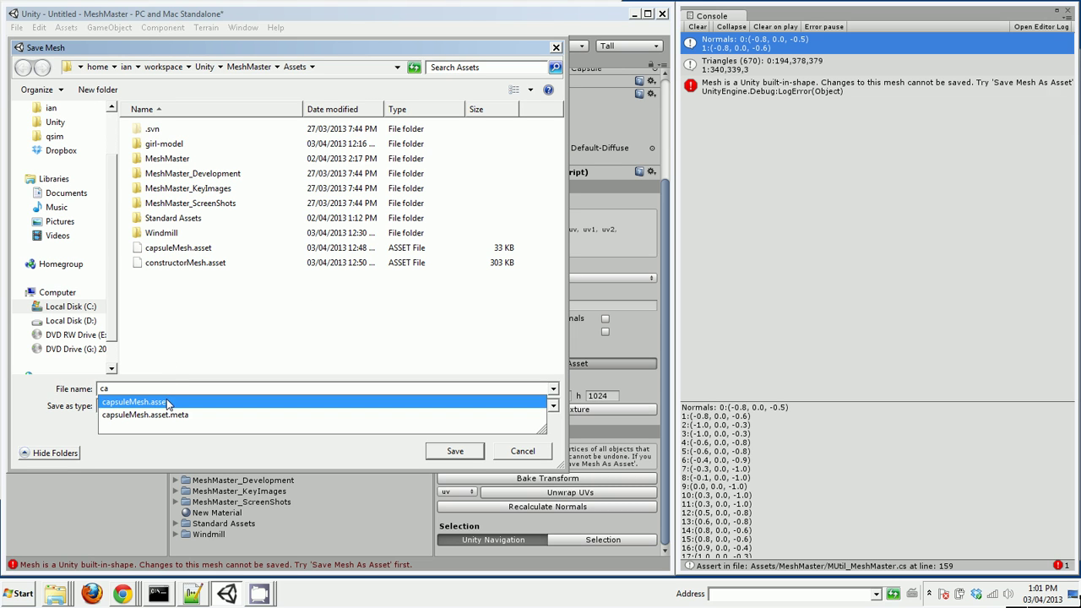
pyautogui.click(167, 403)
pyautogui.click(460, 455)
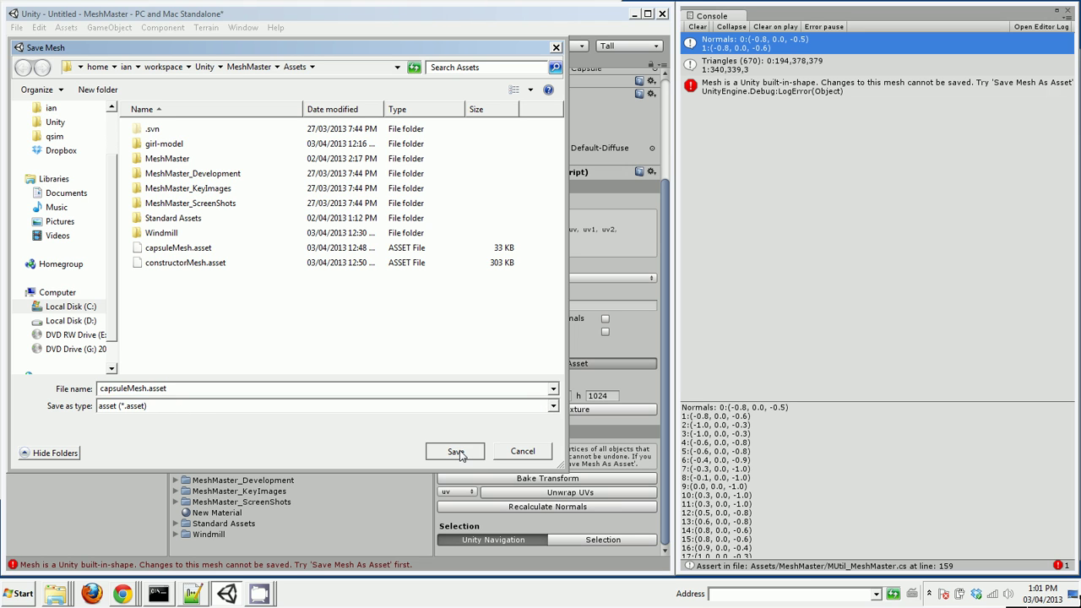
pyautogui.click(578, 299)
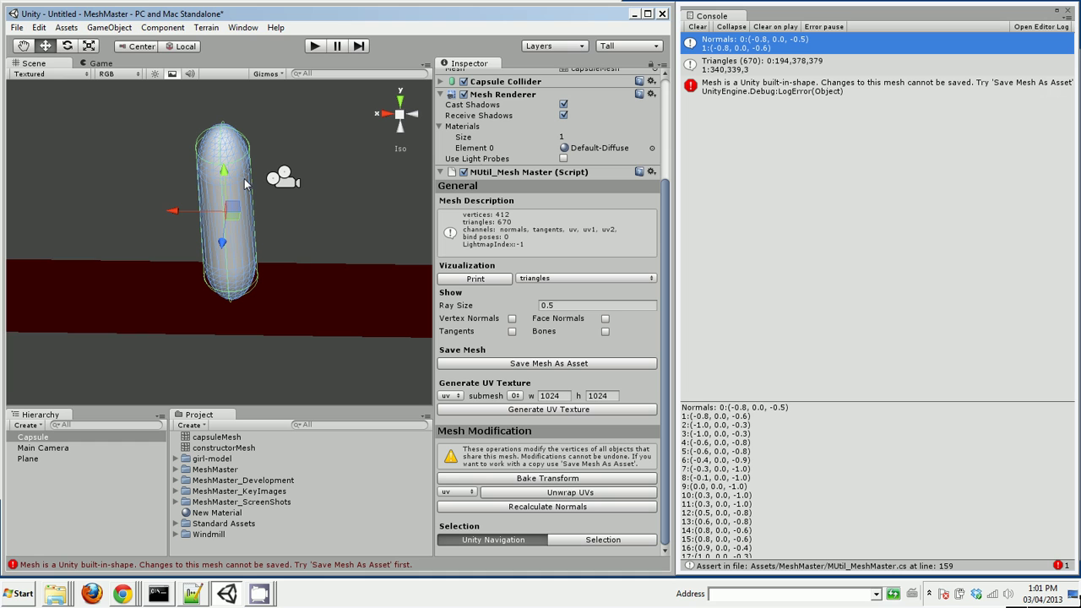
# Bake the Capsule's tilt and stretch into capsuleMesh and preview the asset in the Project panel
pyautogui.click(547, 478)
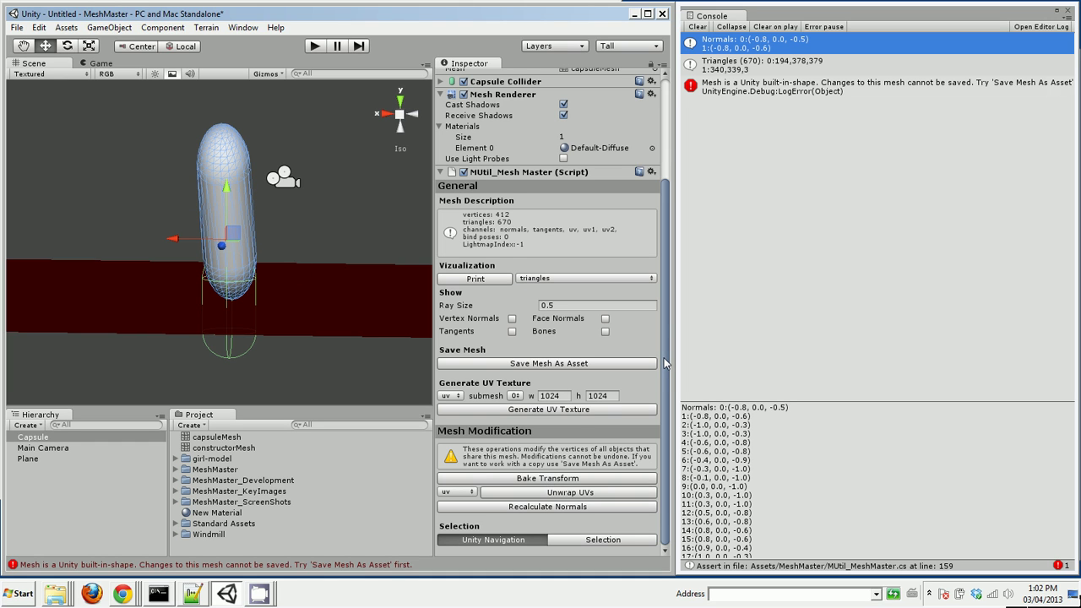
pyautogui.moveTo(663, 365); pyautogui.dragTo(675, 245)
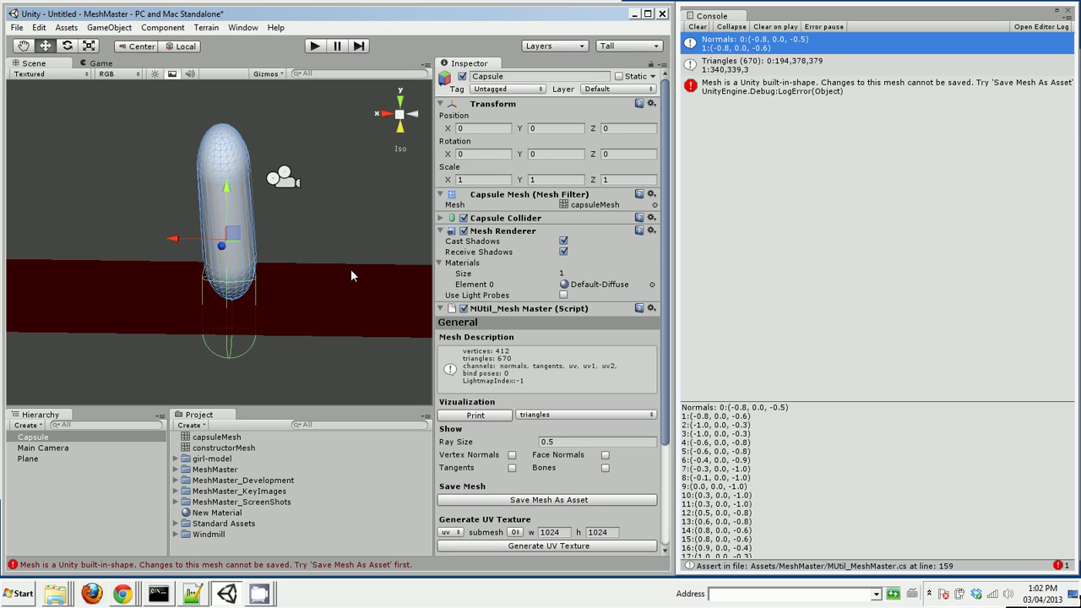
pyautogui.click(225, 437)
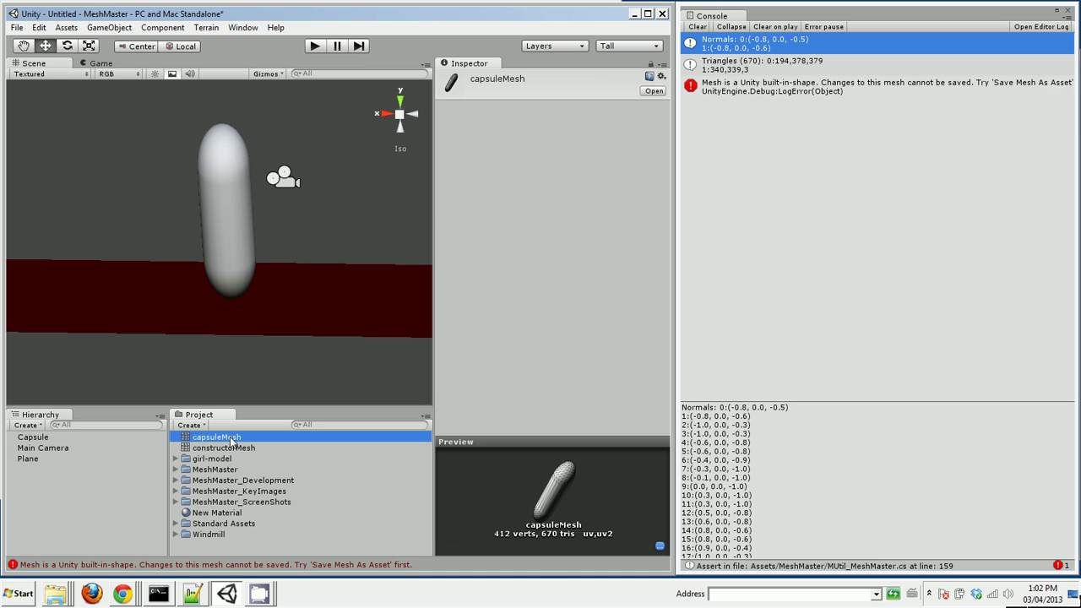
# Place a capsuleMesh instance from the Project beside the Capsule, shifted to X 2.008272
pyautogui.moveTo(230, 436); pyautogui.dragTo(86, 505)
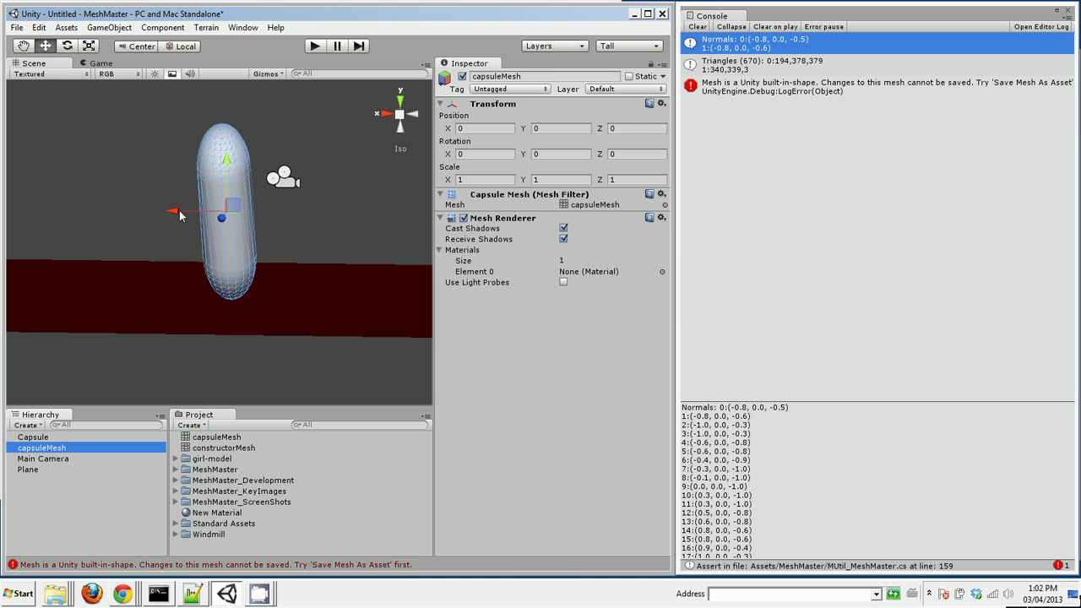
pyautogui.moveTo(179, 214); pyautogui.dragTo(67, 212)
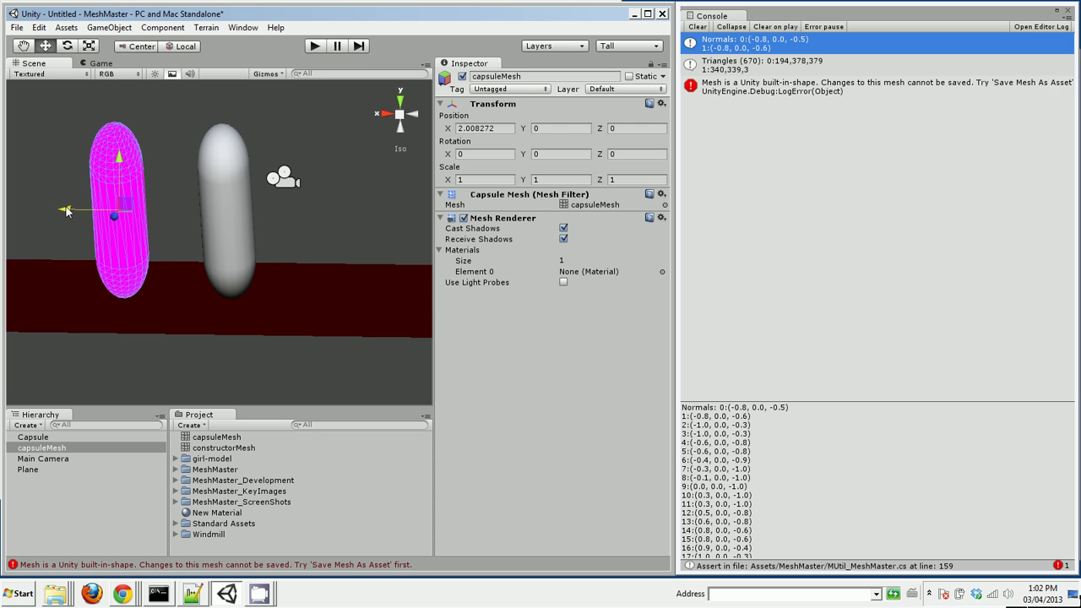
pyautogui.keyDown('alt'); pyautogui.moveTo(332, 216); pyautogui.dragTo(365, 207); pyautogui.keyUp('alt')
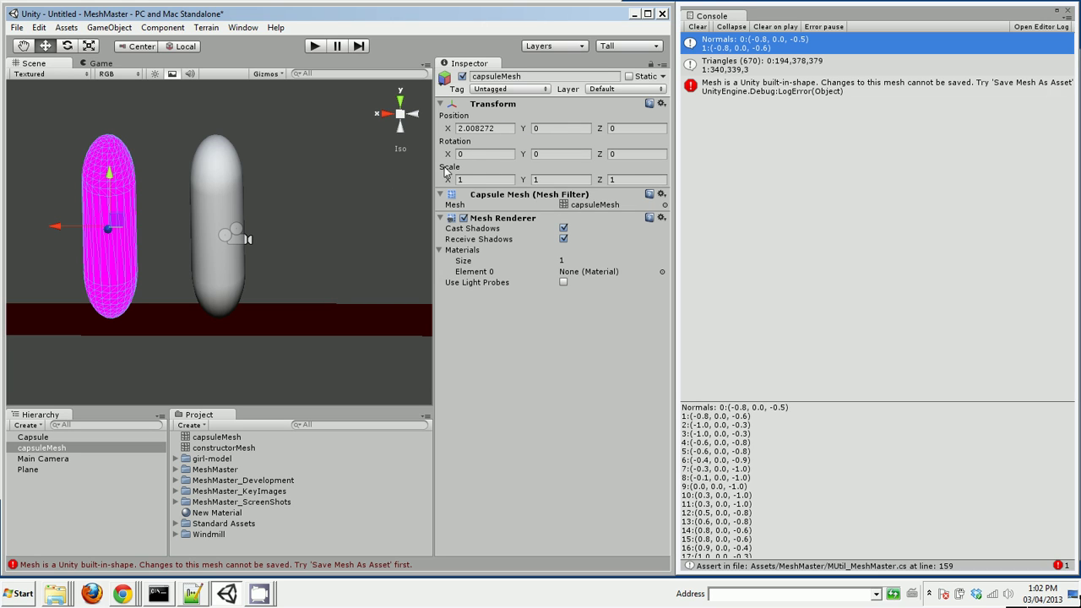
pyautogui.moveTo(334, 225); pyautogui.dragTo(362, 237, button='middle')
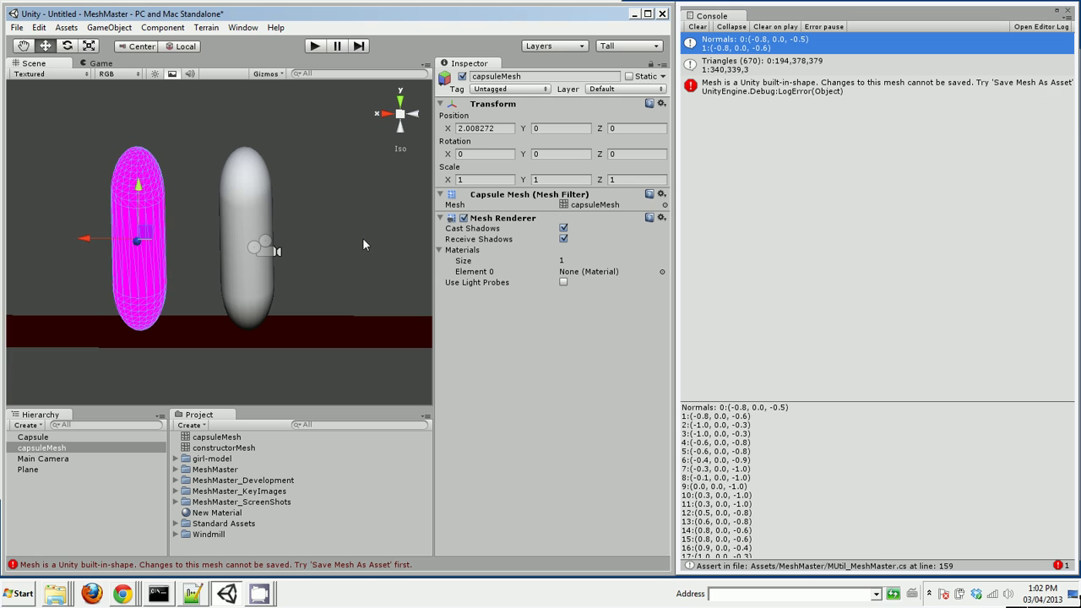
pyautogui.keyDown('alt'); pyautogui.moveTo(363, 240); pyautogui.dragTo(331, 251); pyautogui.keyUp('alt')
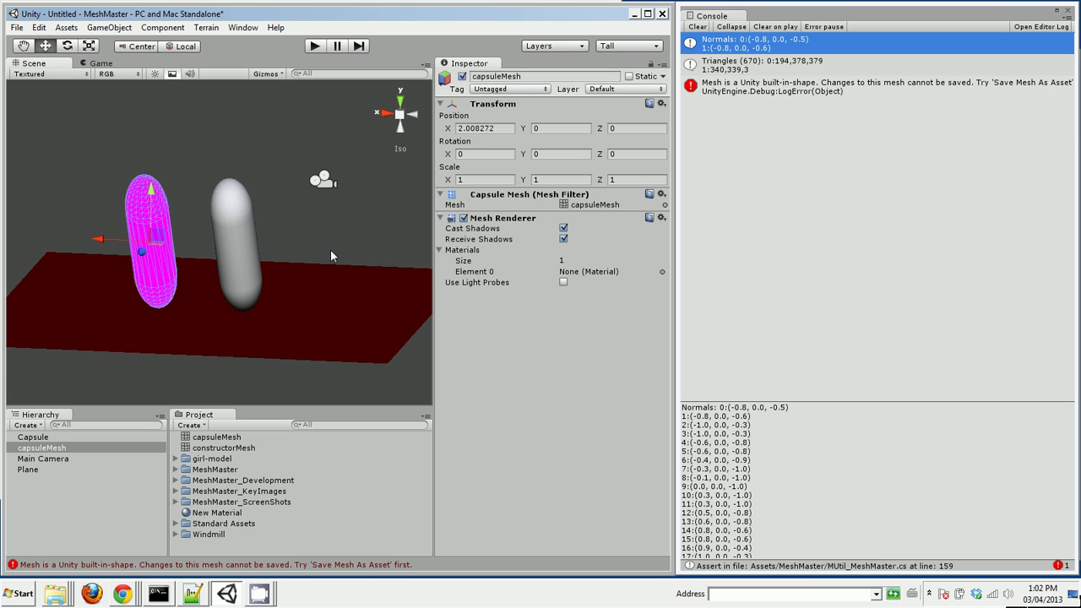
pyautogui.moveTo(330, 267); pyautogui.dragTo(330, 249, button='middle')
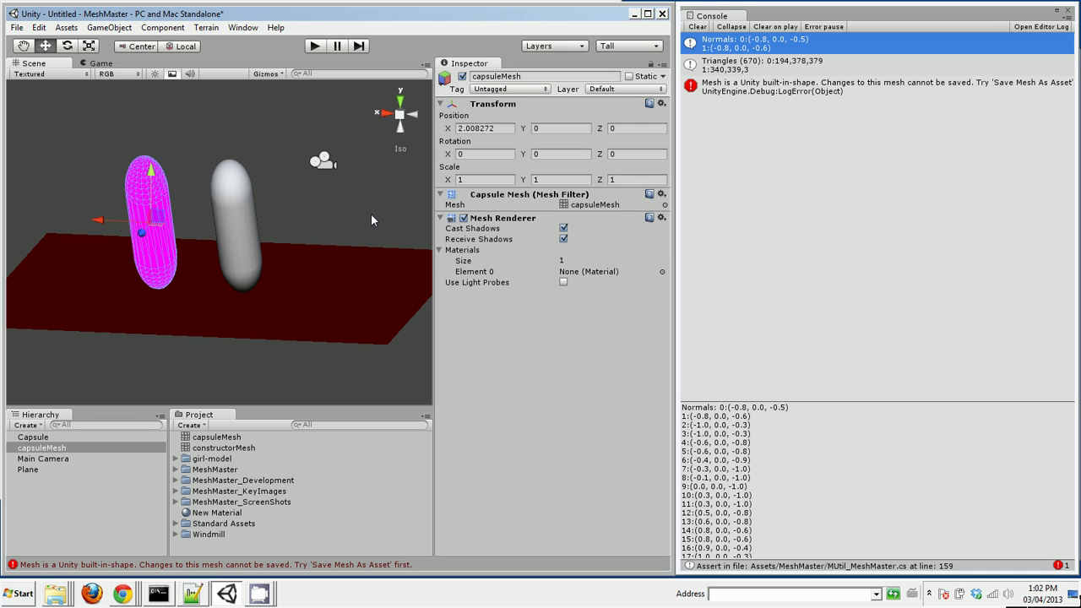
pyautogui.moveTo(365, 203); pyautogui.dragTo(378, 212, button='middle')
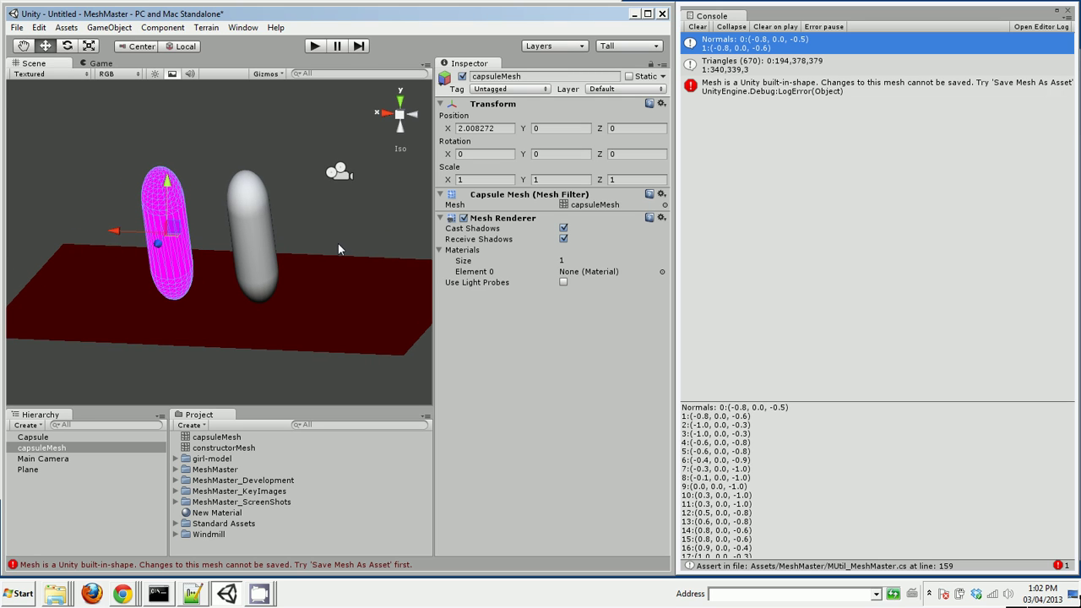
pyautogui.moveTo(337, 243); pyautogui.dragTo(340, 228, button='middle')
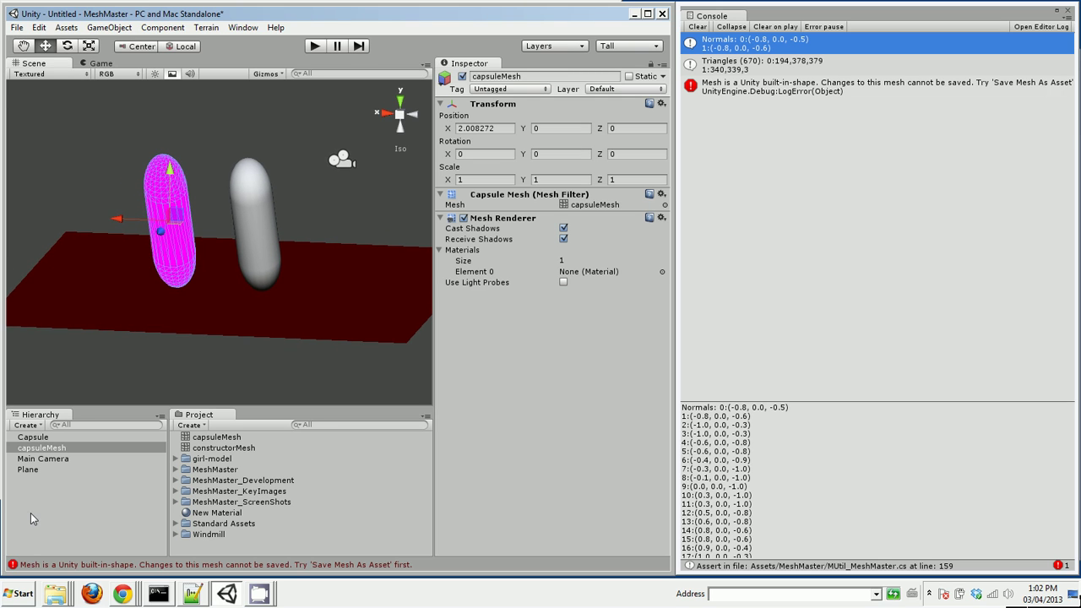
# On the Capsule's Mesh Master, show vertex normals, tangents and face normals with Ray Size 0.1
pyautogui.click(45, 439)
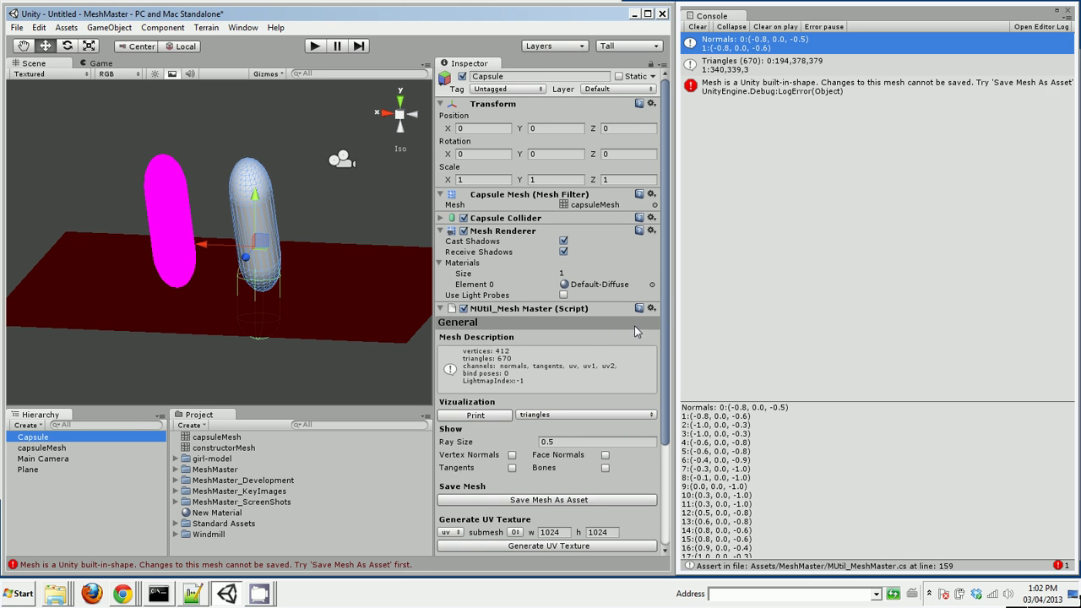
pyautogui.moveTo(665, 318); pyautogui.dragTo(665, 422)
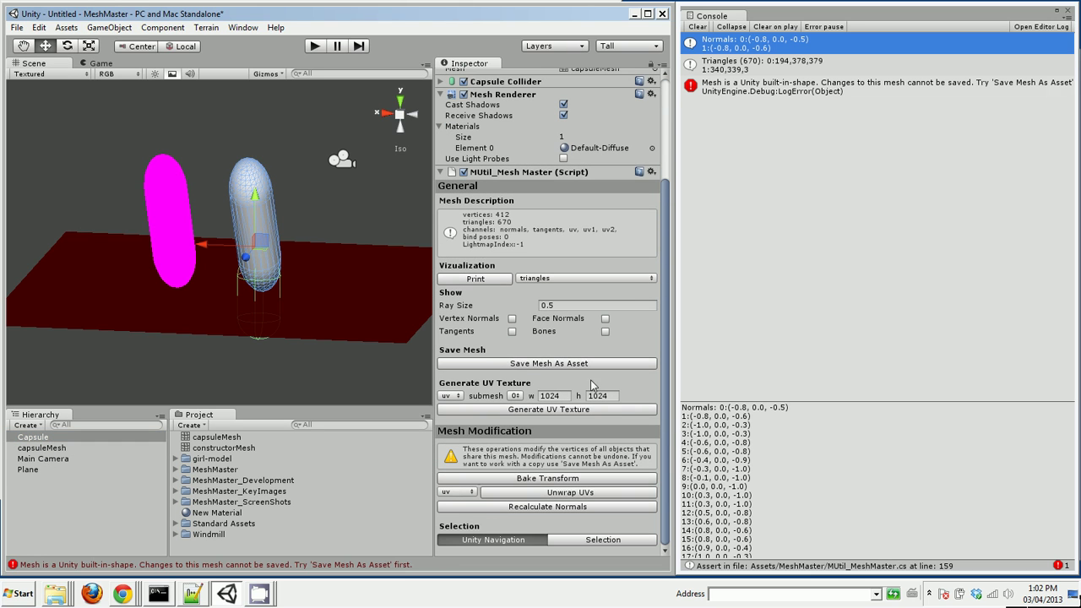
pyautogui.click(511, 320)
pyautogui.click(549, 306)
pyautogui.write('0.1')
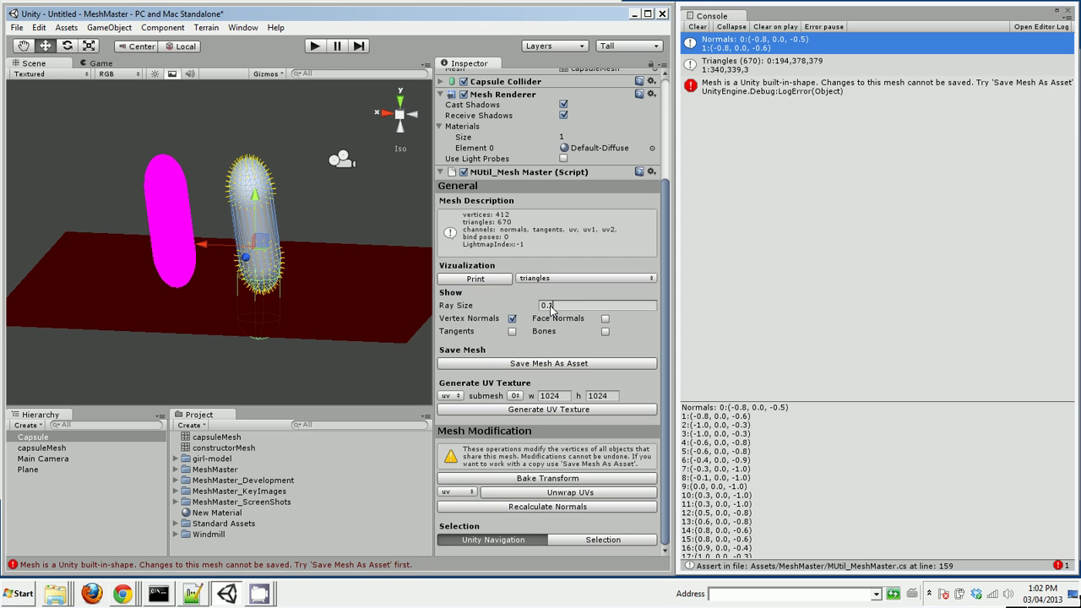
pyautogui.press('Return')
pyautogui.click(512, 331)
pyautogui.click(604, 319)
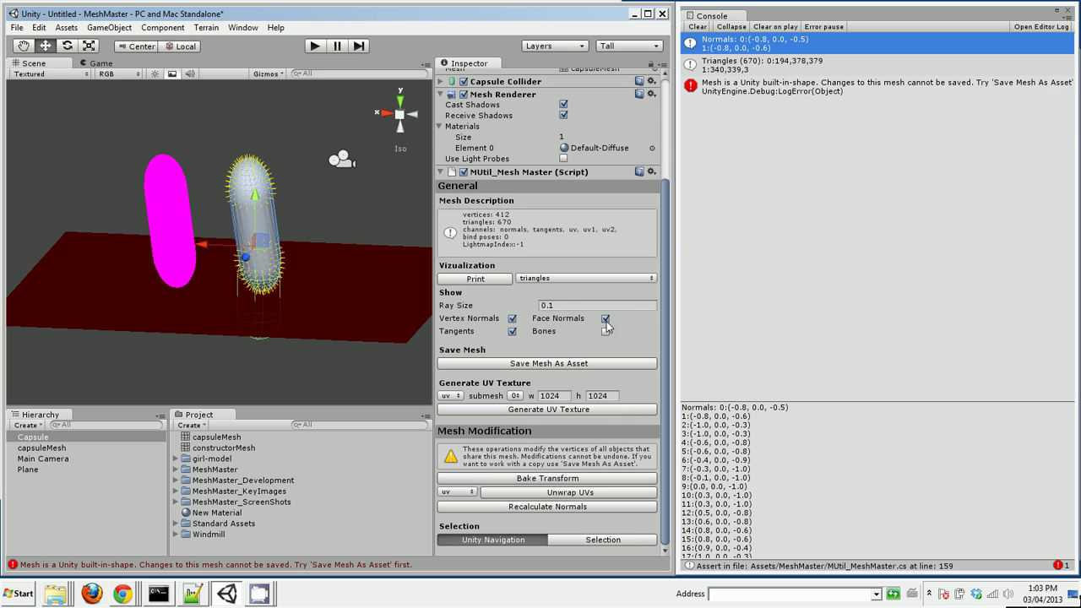
# Add the 3rd Person Controller from Standard Assets to the scene and reposition it
pyautogui.click(175, 523)
pyautogui.moveTo(208, 548); pyautogui.dragTo(73, 515)
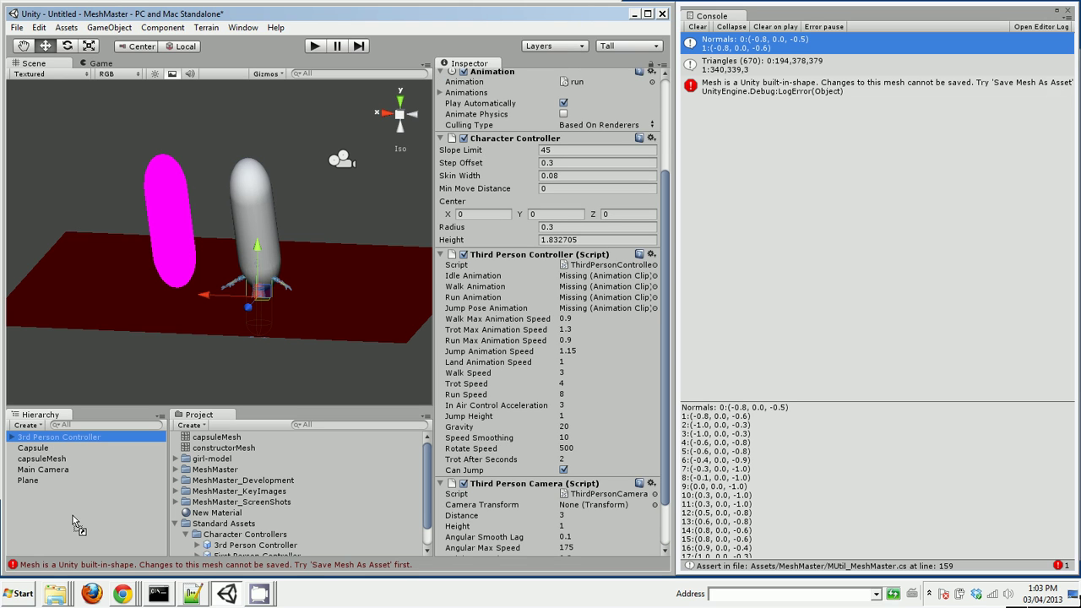
pyautogui.moveTo(257, 247); pyautogui.dragTo(298, 209)
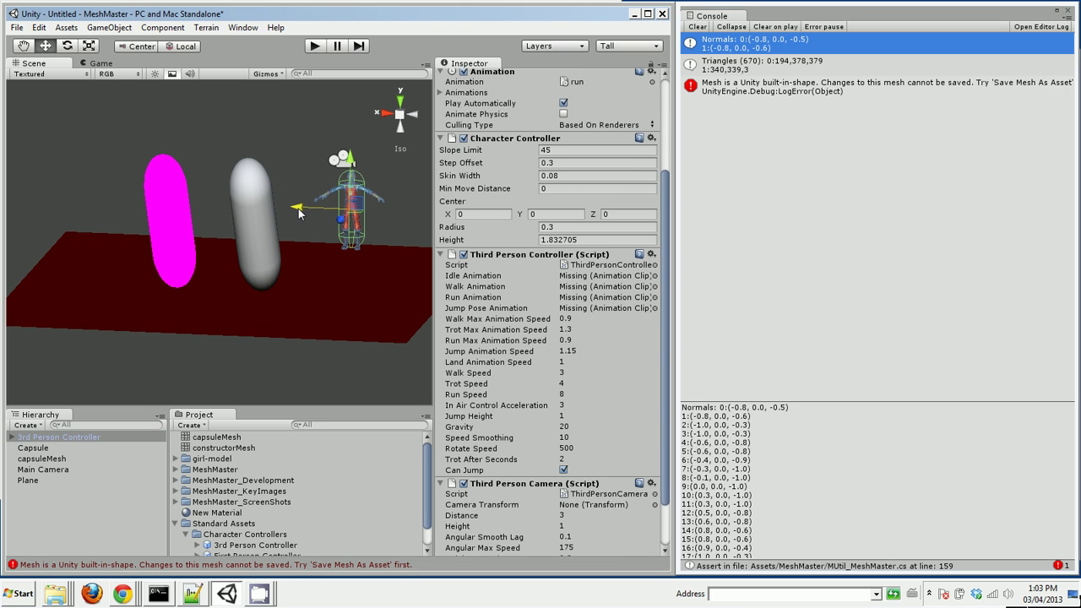
# Add a Mesh Master component to Bip001 Pelvis and enable its Bones display
pyautogui.click(11, 438)
pyautogui.click(22, 447)
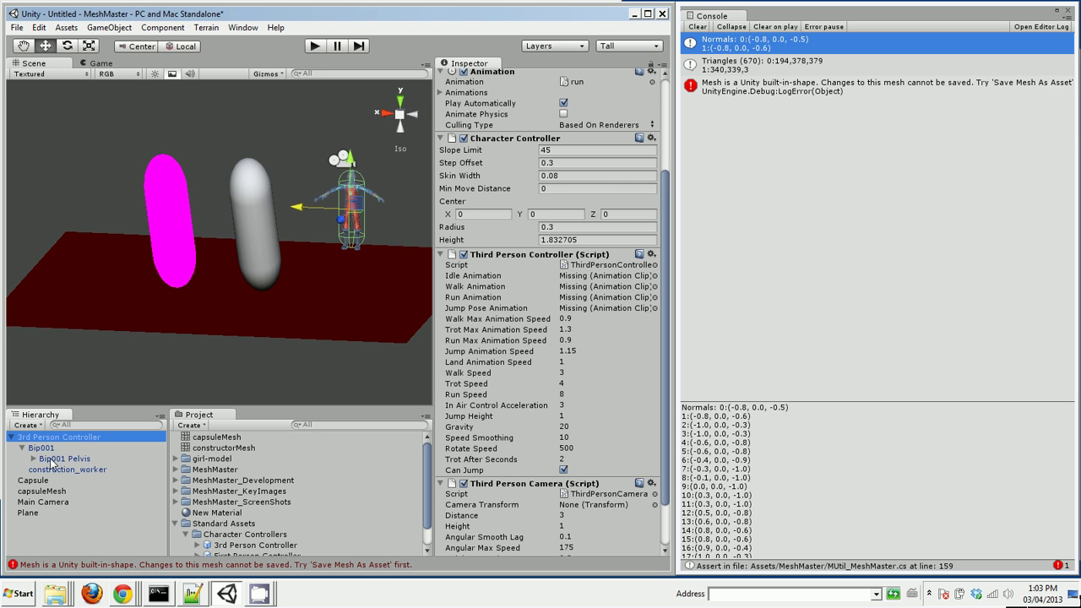
pyautogui.click(56, 459)
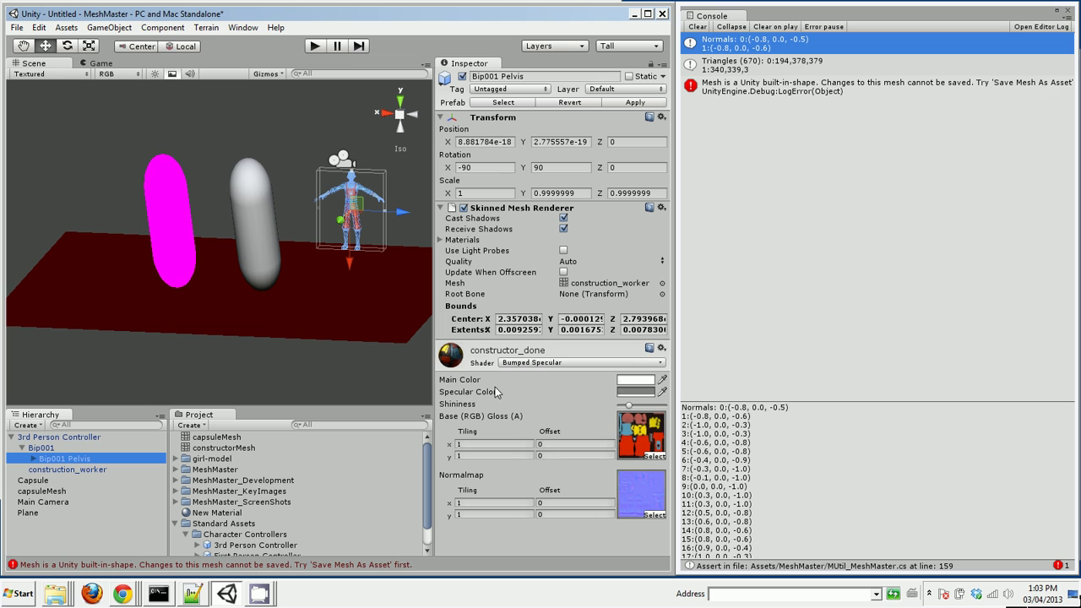
pyautogui.click(165, 28)
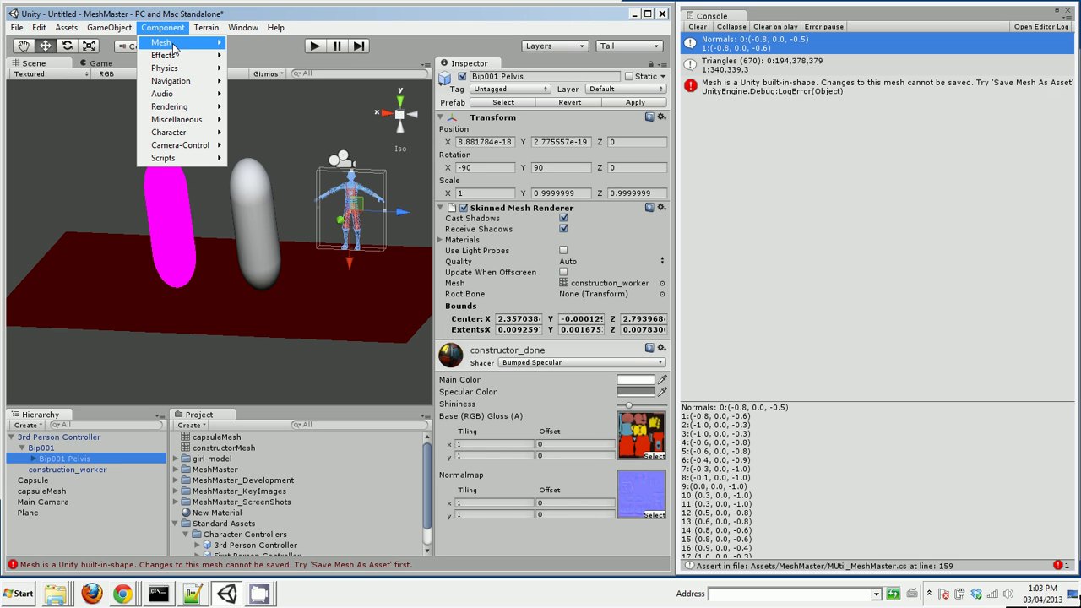
pyautogui.moveTo(174, 44)
pyautogui.click(274, 88)
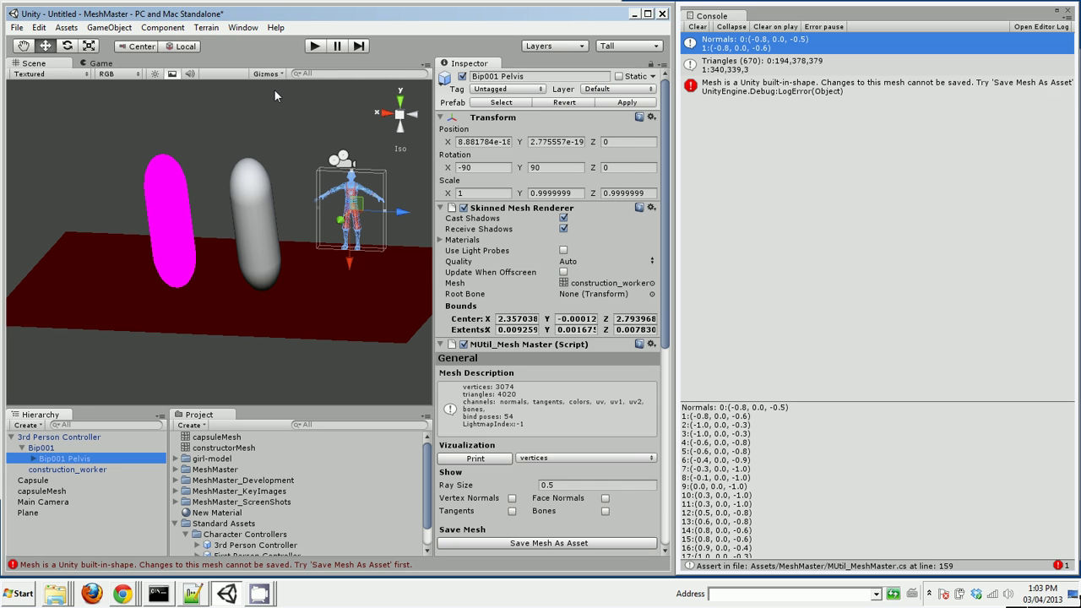
pyautogui.moveTo(664, 307); pyautogui.dragTo(666, 381)
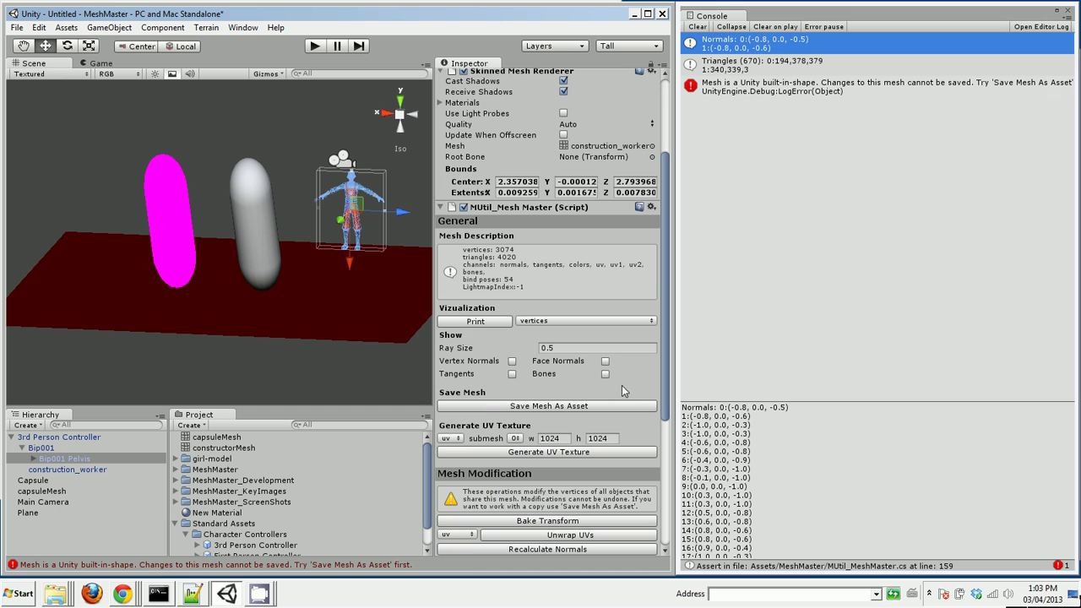
pyautogui.click(605, 374)
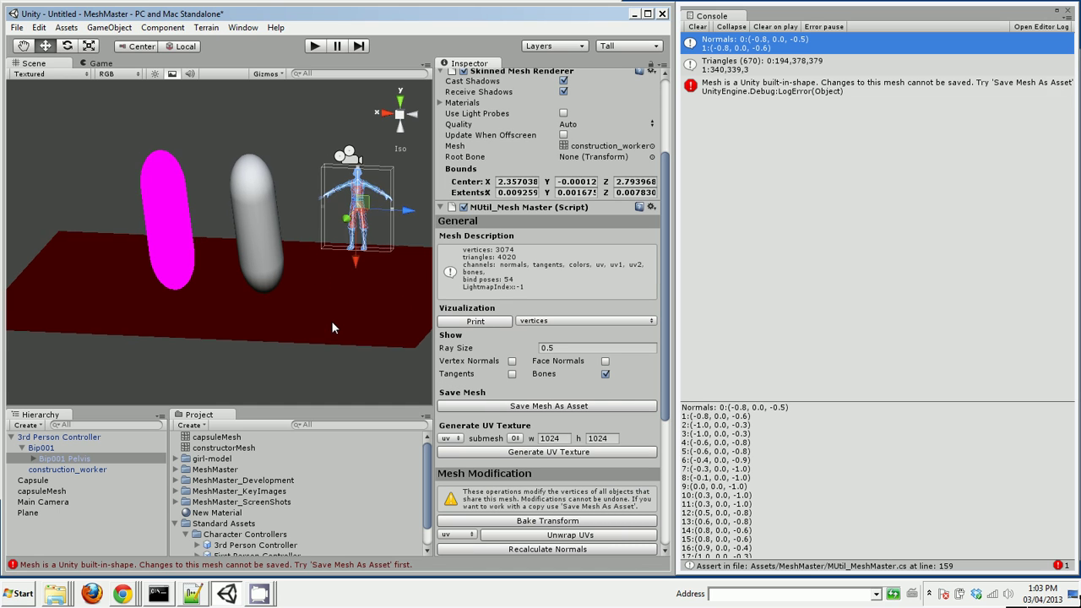
# Frame the character and review Bip001 Pelvis's Mesh Master readout (3074 vertices, 4020 triangles)
pyautogui.scroll(1, 331, 320)
pyautogui.click(53, 461)
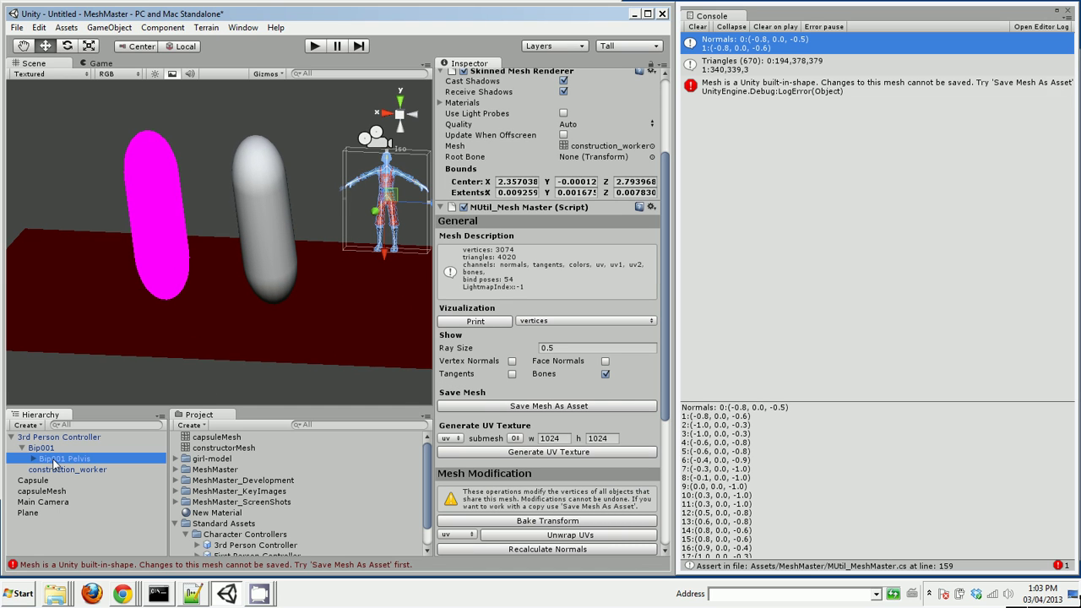
pyautogui.doubleClick(59, 438)
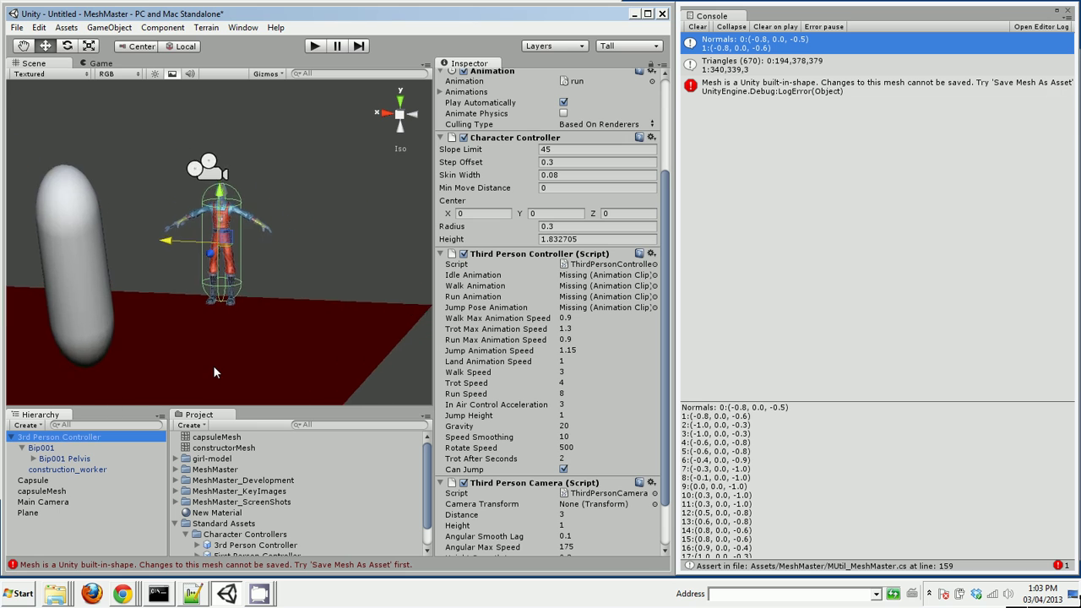
pyautogui.scroll(3, 213, 365)
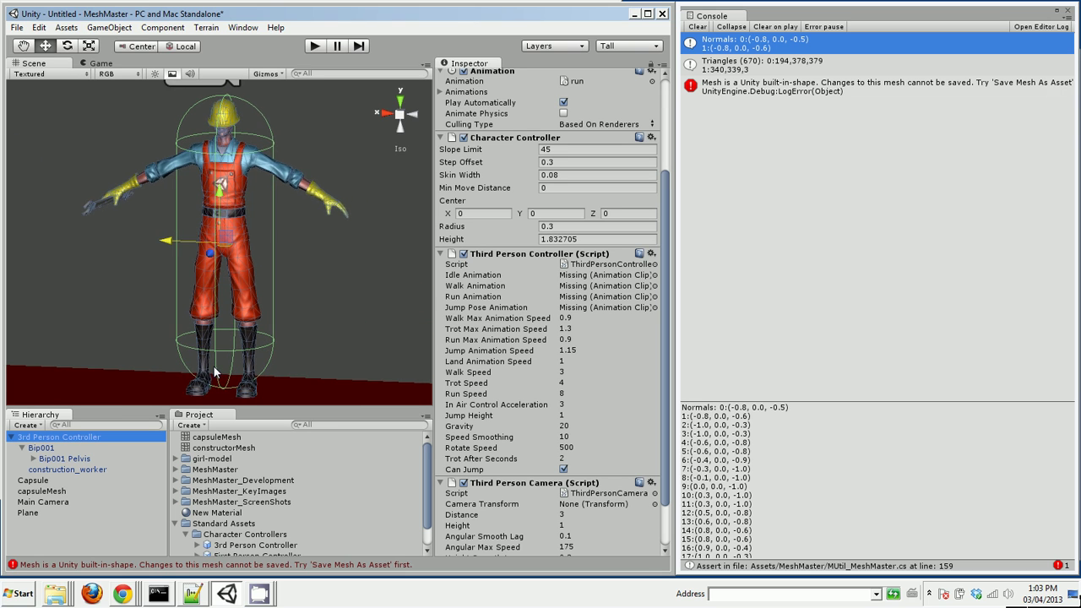
pyautogui.scroll(-1, 214, 367)
pyautogui.click(661, 280)
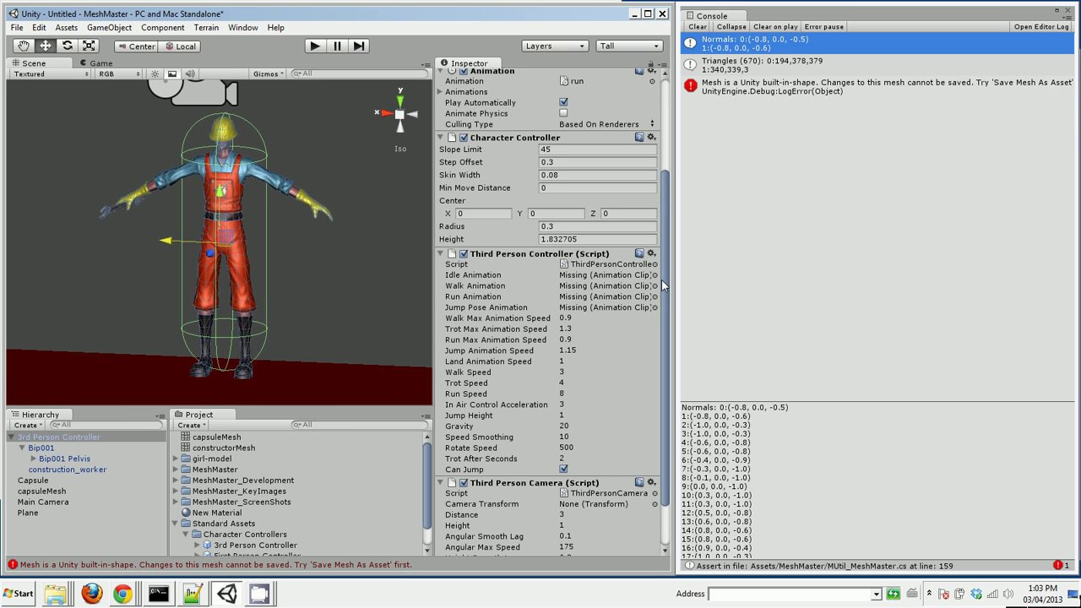
pyautogui.moveTo(661, 279); pyautogui.dragTo(662, 303)
pyautogui.click(58, 458)
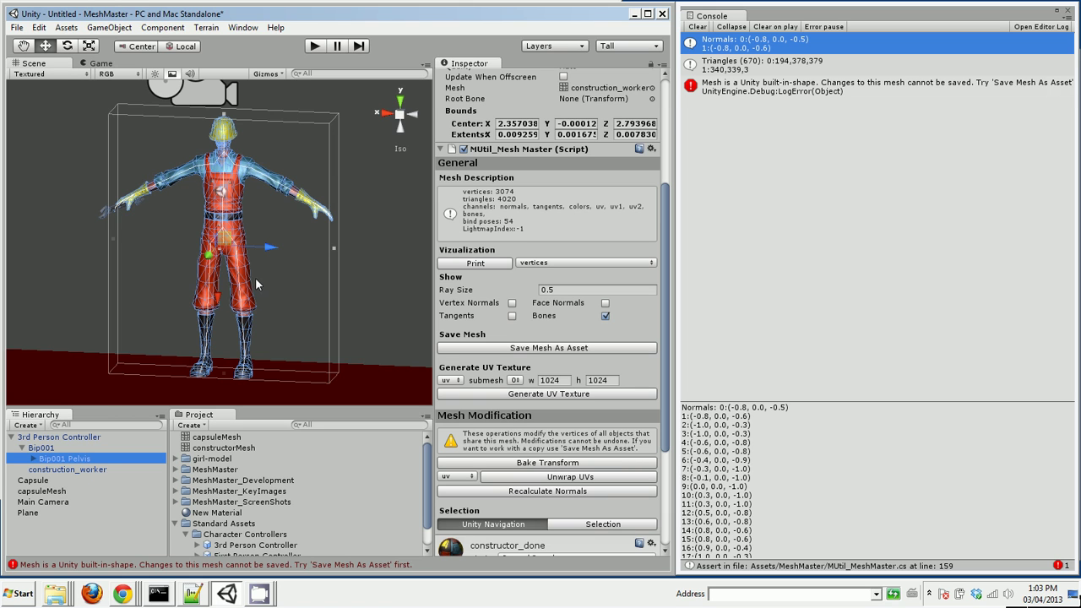
pyautogui.scroll(-6, 293, 280)
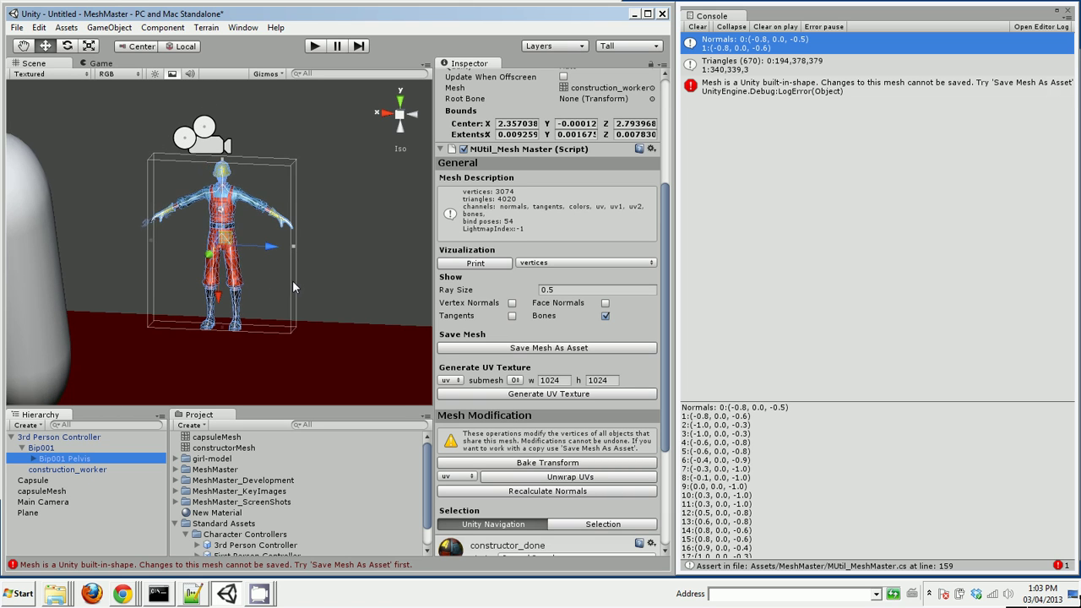
pyautogui.moveTo(663, 327); pyautogui.dragTo(672, 420)
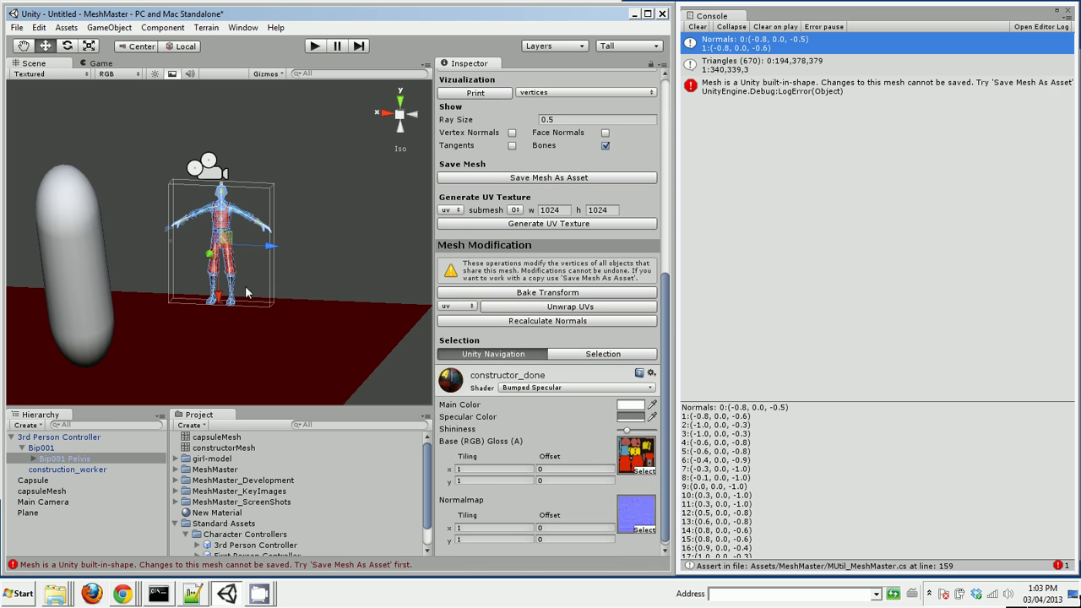
# Select the Capsule and switch the Scene view to Front view
pyautogui.click(50, 479)
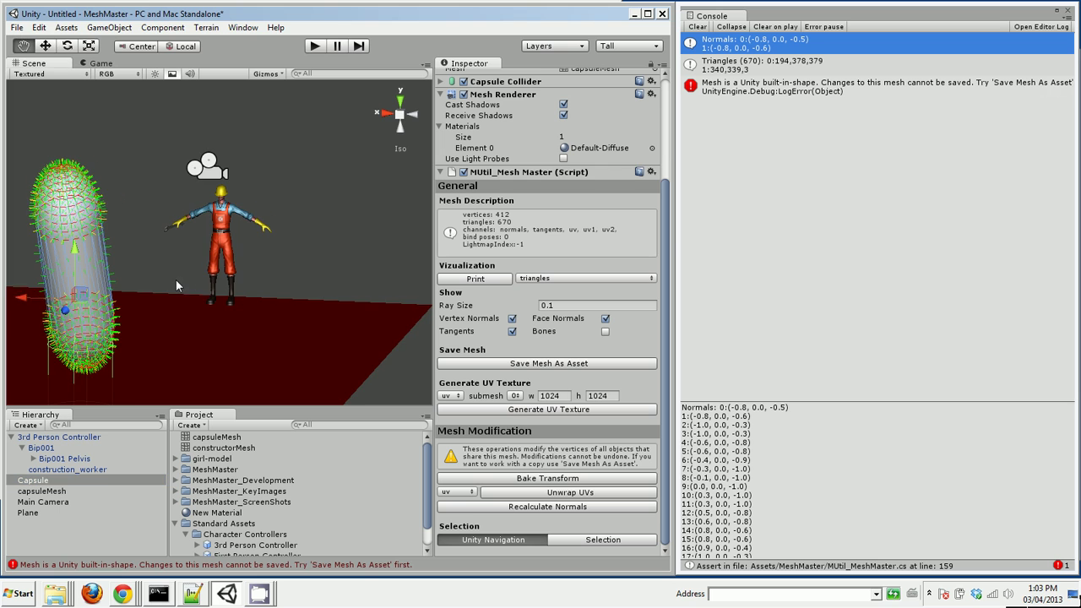
pyautogui.moveTo(175, 279); pyautogui.dragTo(335, 261, button='middle')
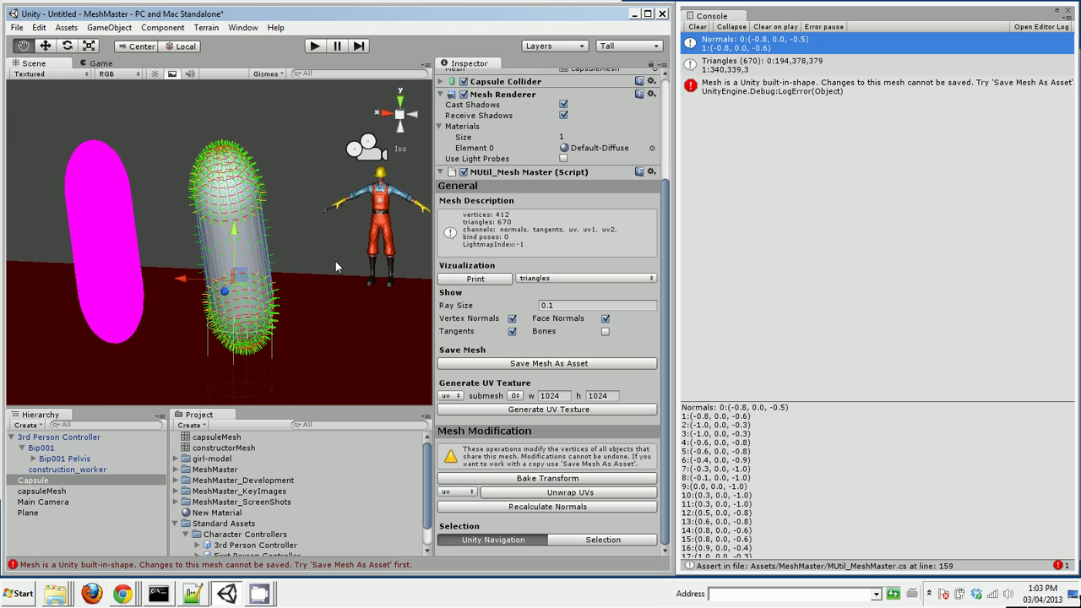
pyautogui.click(413, 115)
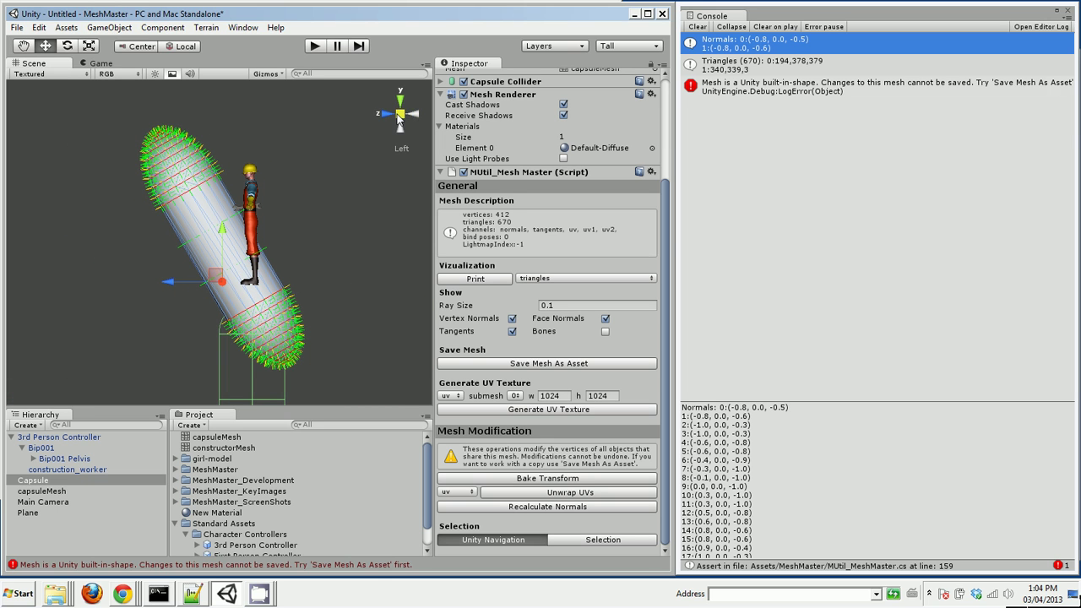
pyautogui.click(413, 116)
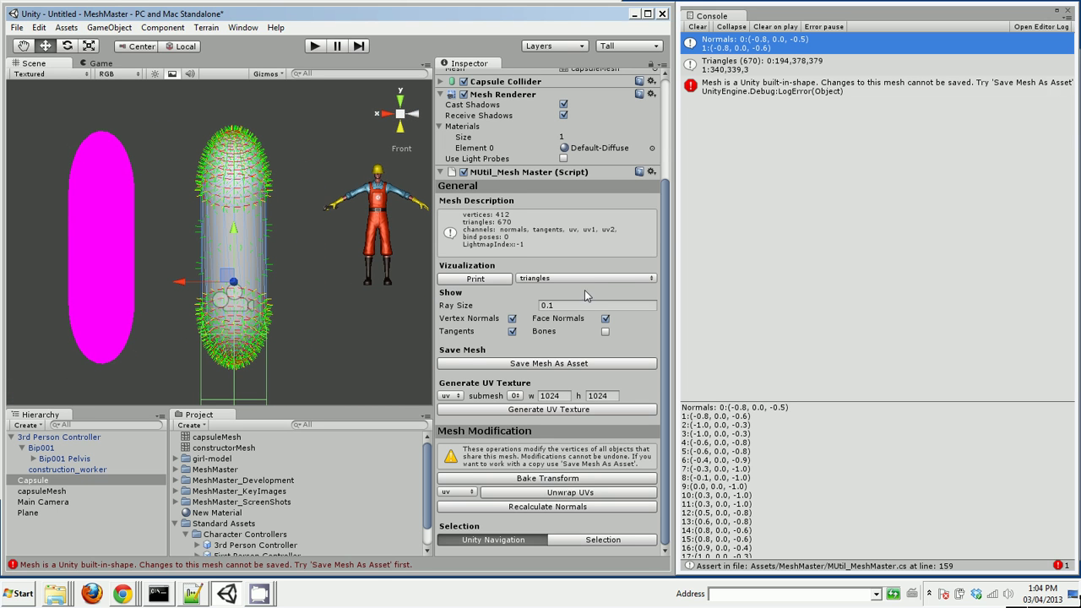
# Hide the Capsule's vertex normals, tangents and face normals, and render the scene as Wireframe
pyautogui.click(512, 318)
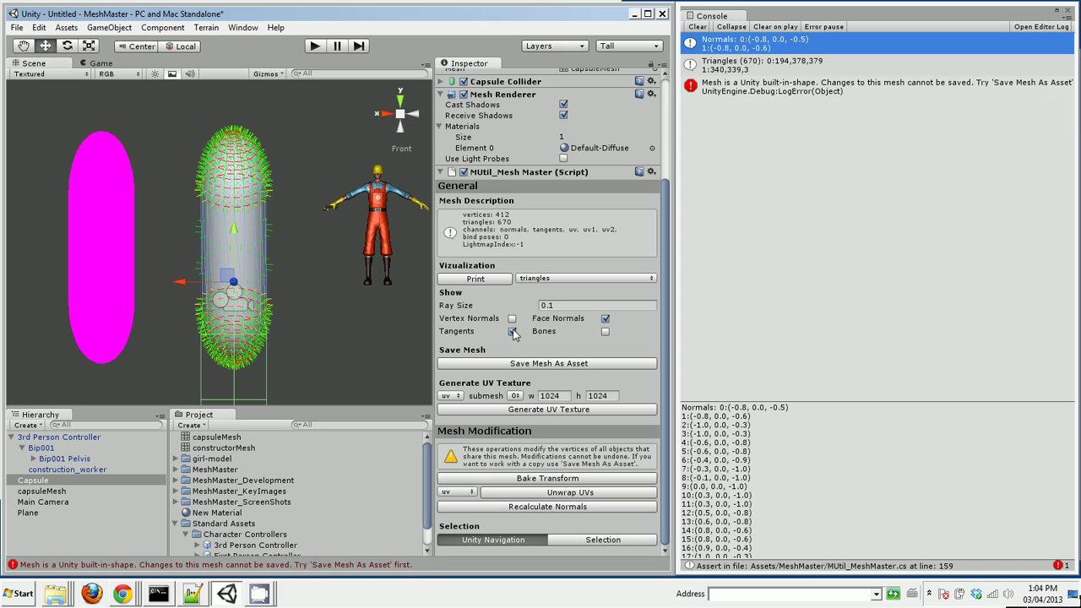
pyautogui.click(512, 331)
pyautogui.click(605, 318)
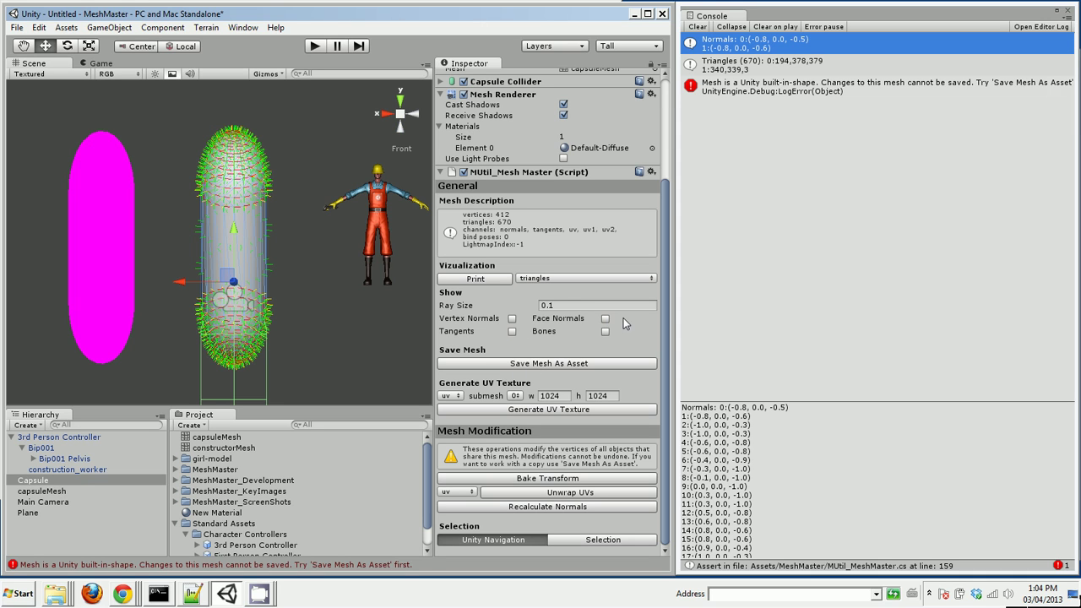
pyautogui.click(46, 74)
pyautogui.click(44, 99)
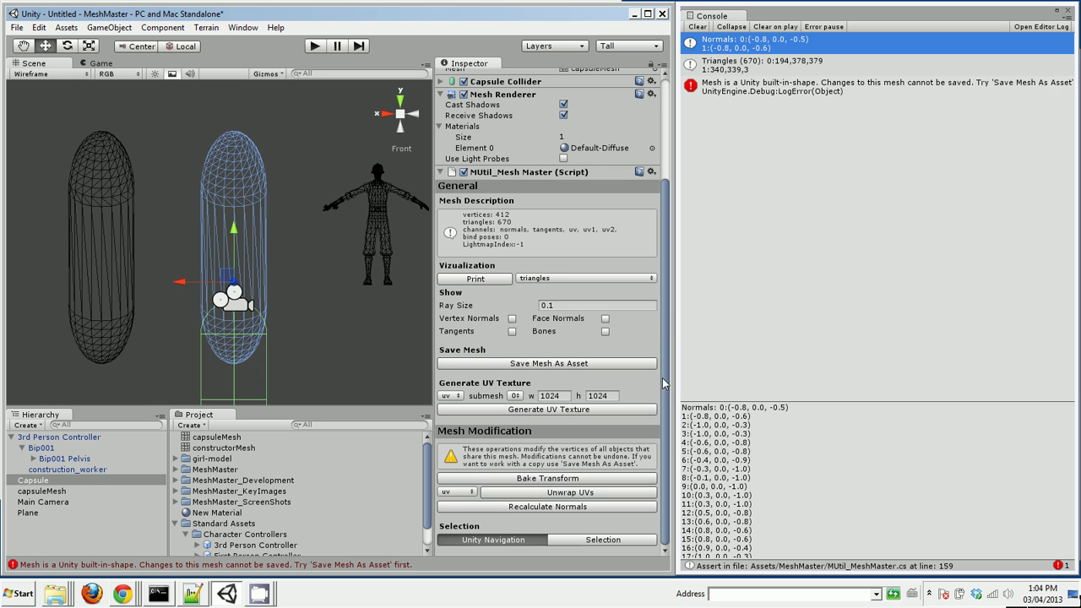
# Switch Mesh Master to vertex selection and box-select the capsule's upper vertices
pyautogui.click(608, 540)
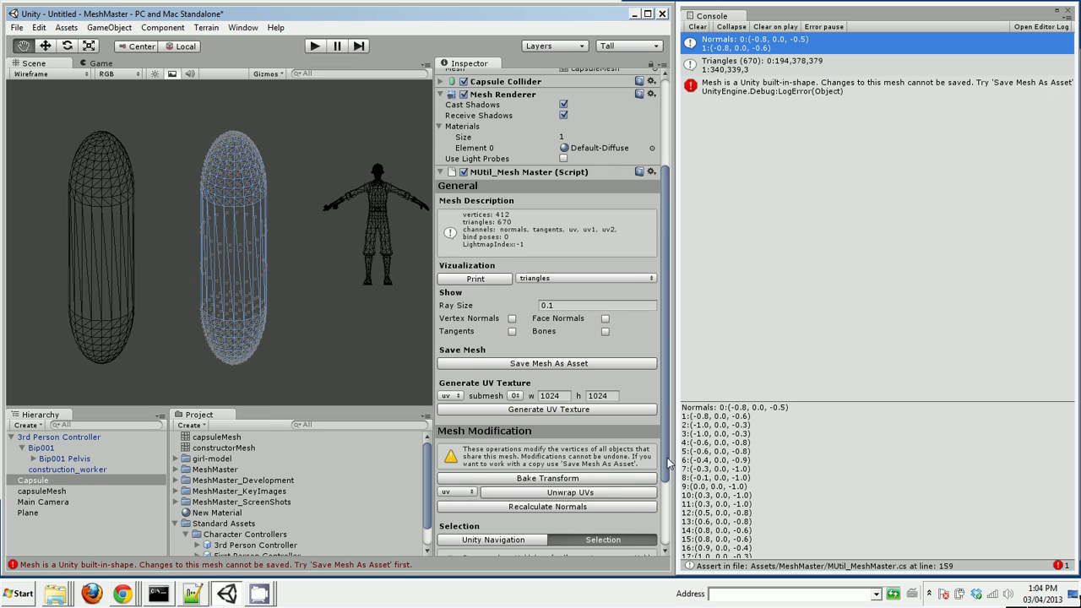
pyautogui.moveTo(667, 469); pyautogui.dragTo(674, 550)
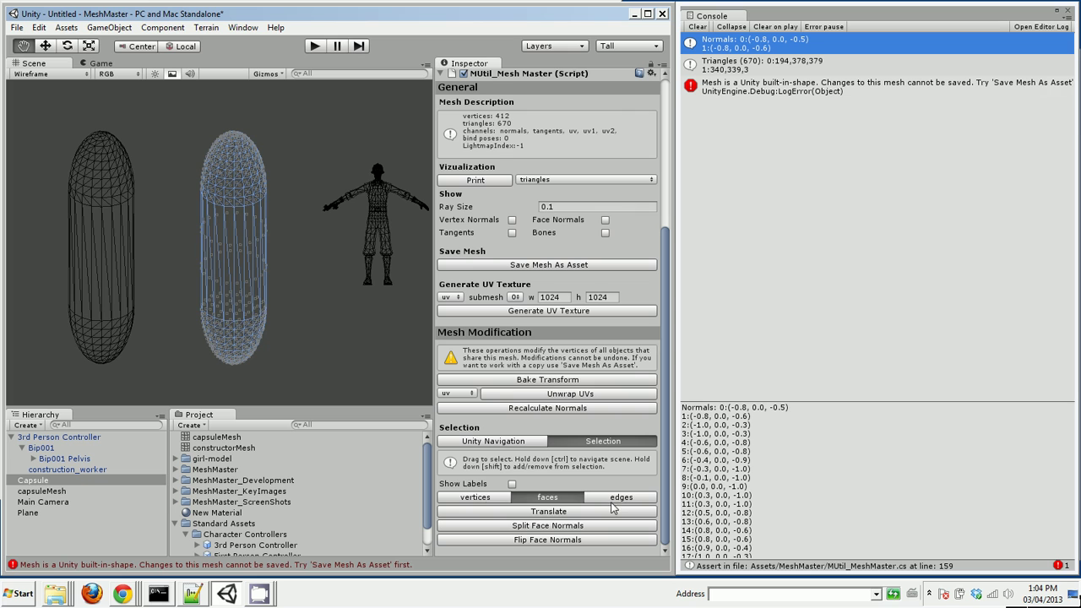
pyautogui.click(490, 497)
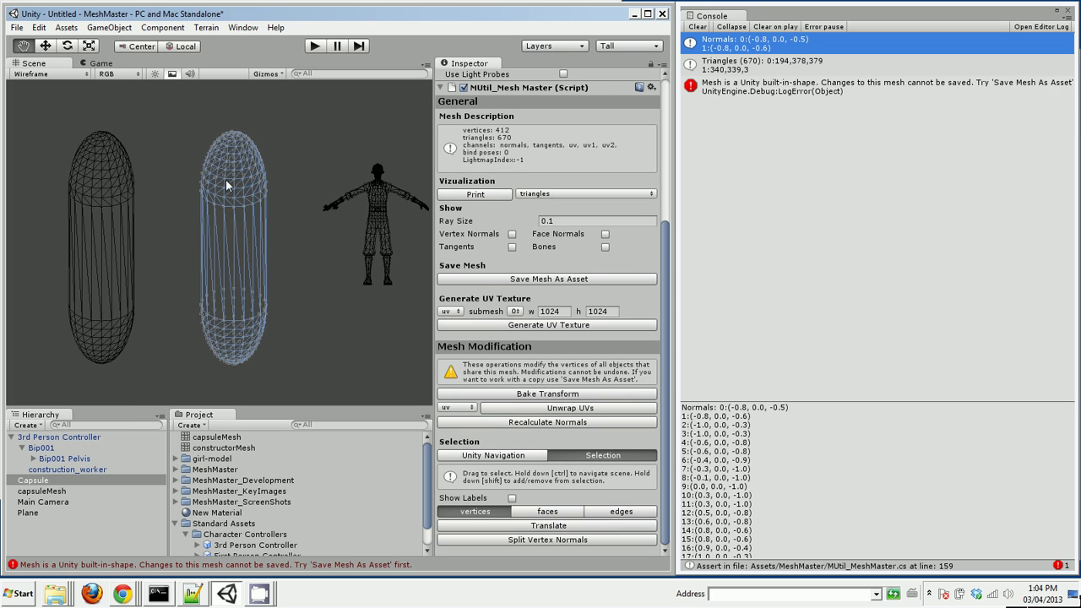
pyautogui.moveTo(172, 129); pyautogui.dragTo(287, 253)
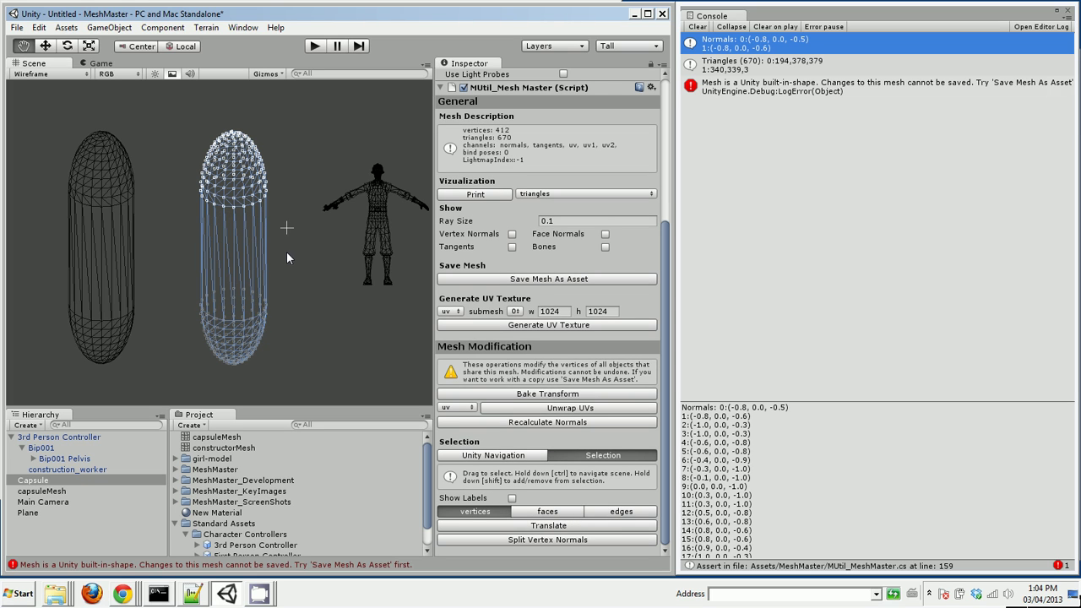
# Move the selected vertices upward with a Y offset of 2
pyautogui.click(548, 525)
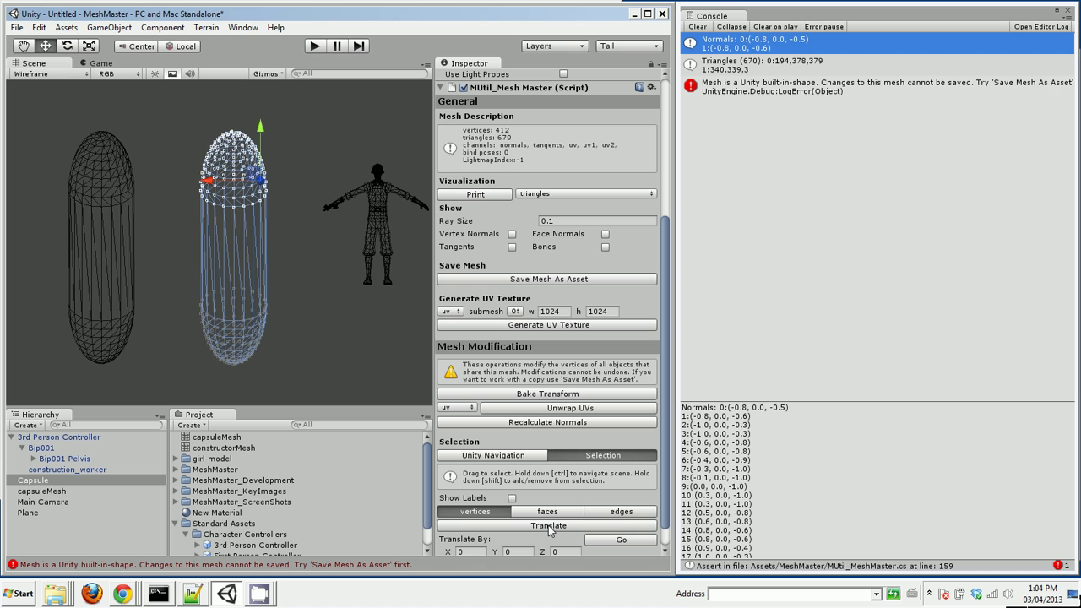
pyautogui.click(507, 551)
pyautogui.write('2')
pyautogui.click(623, 541)
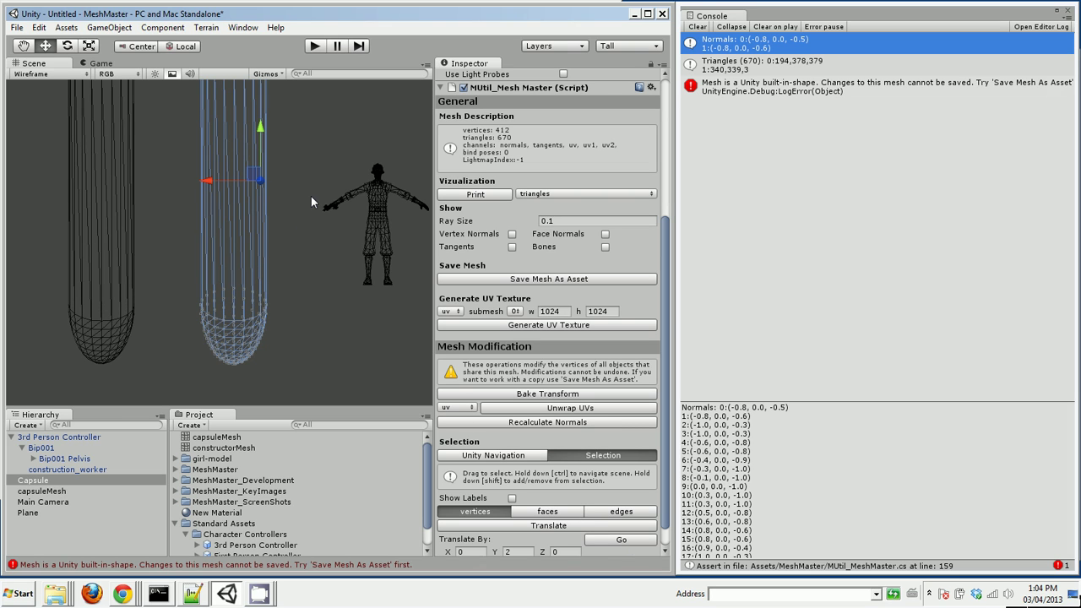
# Pan to the capsule tops and clear the vertex selection
pyautogui.press('ctrl')
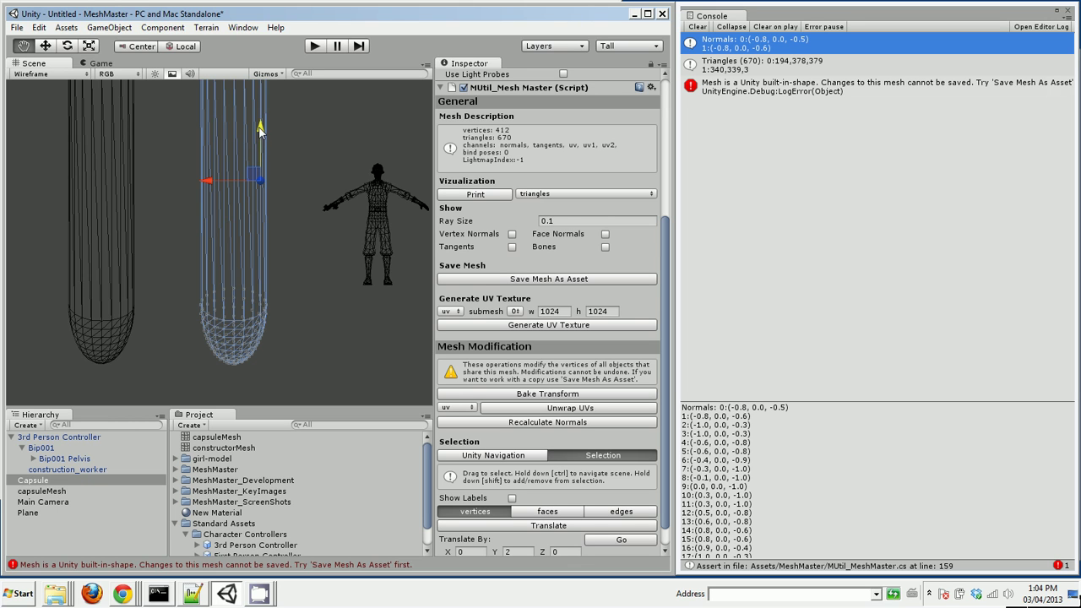
pyautogui.keyDown('ctrl'); pyautogui.moveTo(260, 129); pyautogui.dragTo(234, 262); pyautogui.keyUp('ctrl')
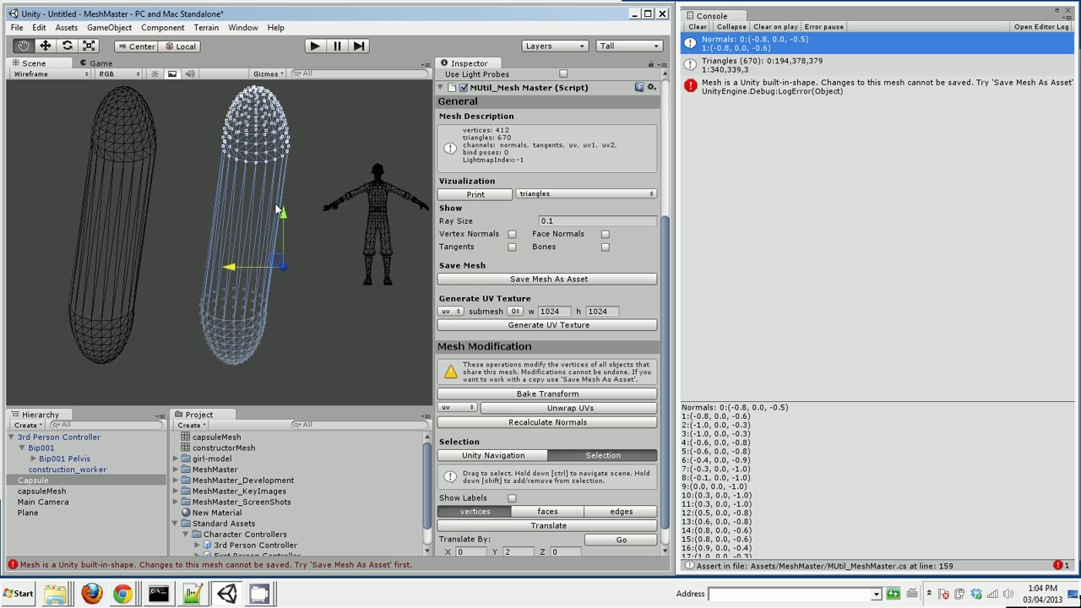
pyautogui.click(305, 123)
# Box-select 14 faces along the right capsule's side in face mode and flip their normals
pyautogui.click(270, 152)
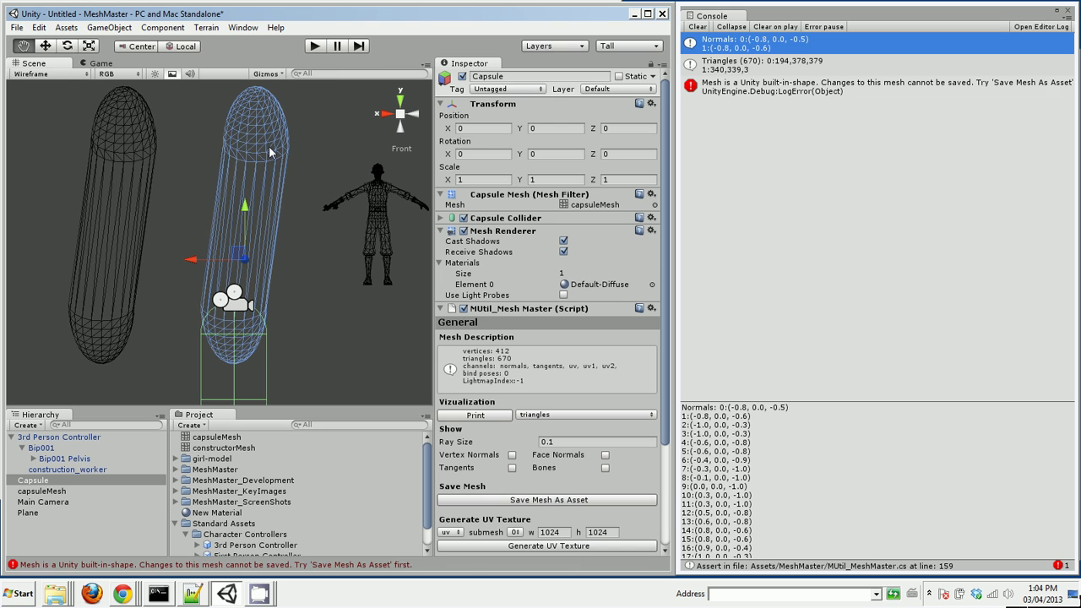
pyautogui.moveTo(669, 404); pyautogui.dragTo(674, 523)
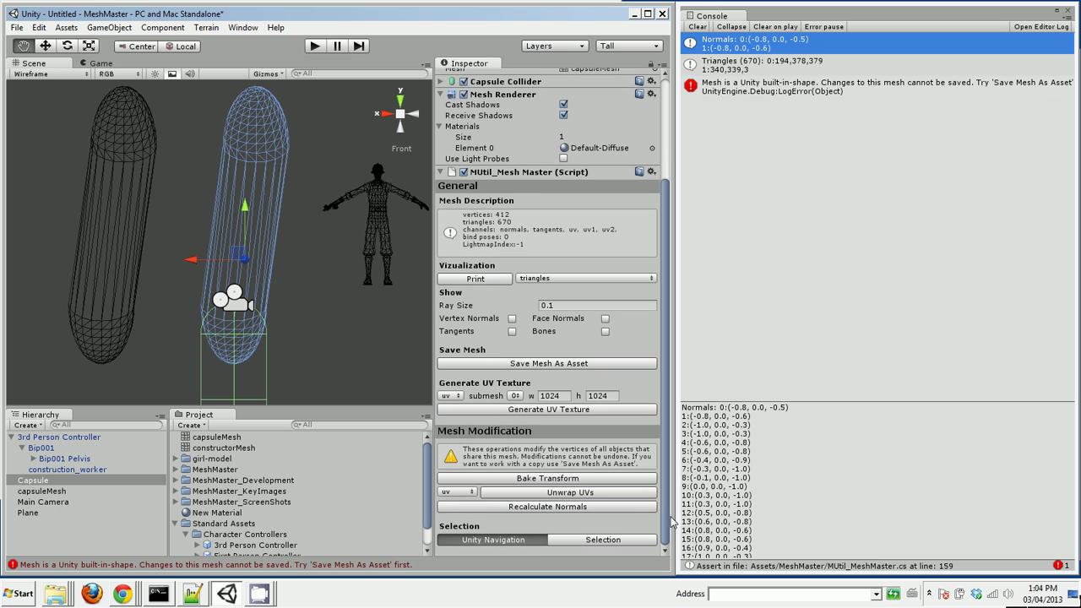
pyautogui.click(618, 540)
pyautogui.moveTo(666, 478); pyautogui.dragTo(670, 545)
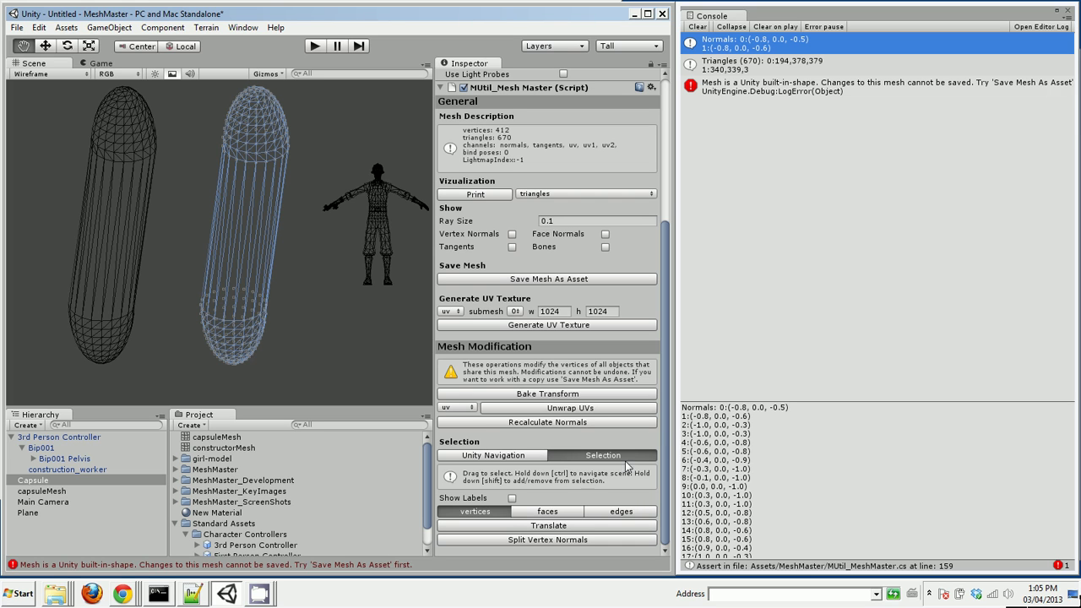
pyautogui.click(558, 516)
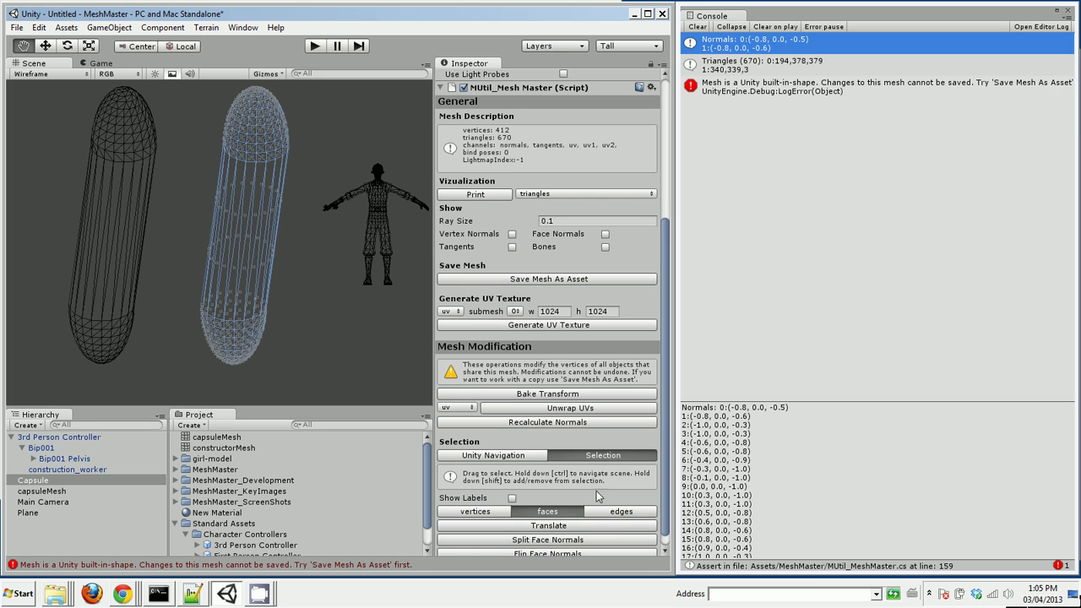
pyautogui.moveTo(667, 458); pyautogui.dragTo(675, 490)
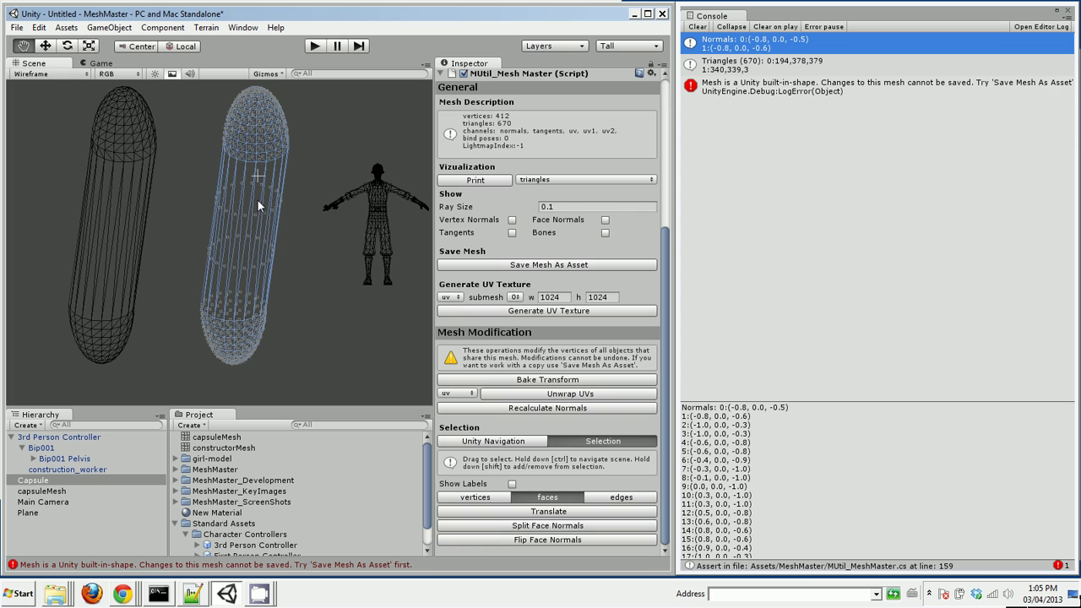
pyautogui.moveTo(257, 177); pyautogui.dragTo(297, 314)
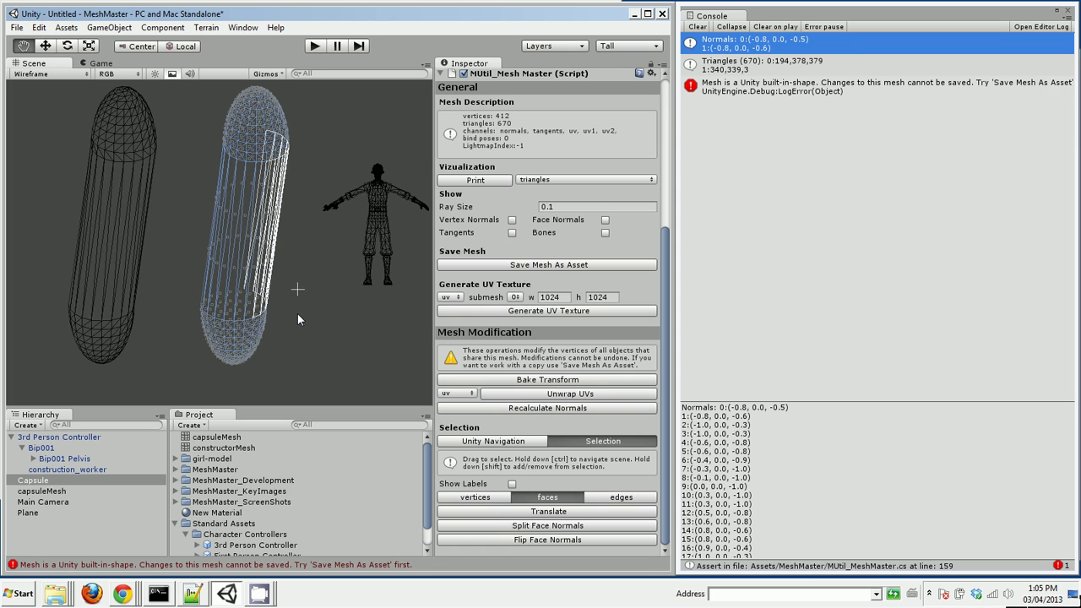
pyautogui.click(566, 542)
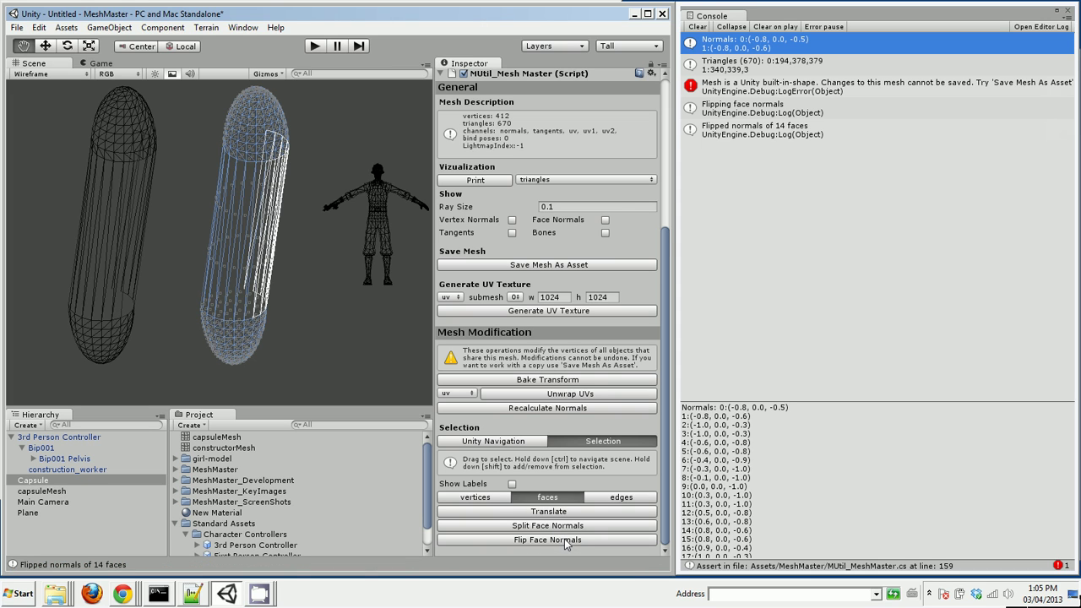
# Render the scene Textured and orbit to view the flipped faces as a see-through strip
pyautogui.click(44, 75)
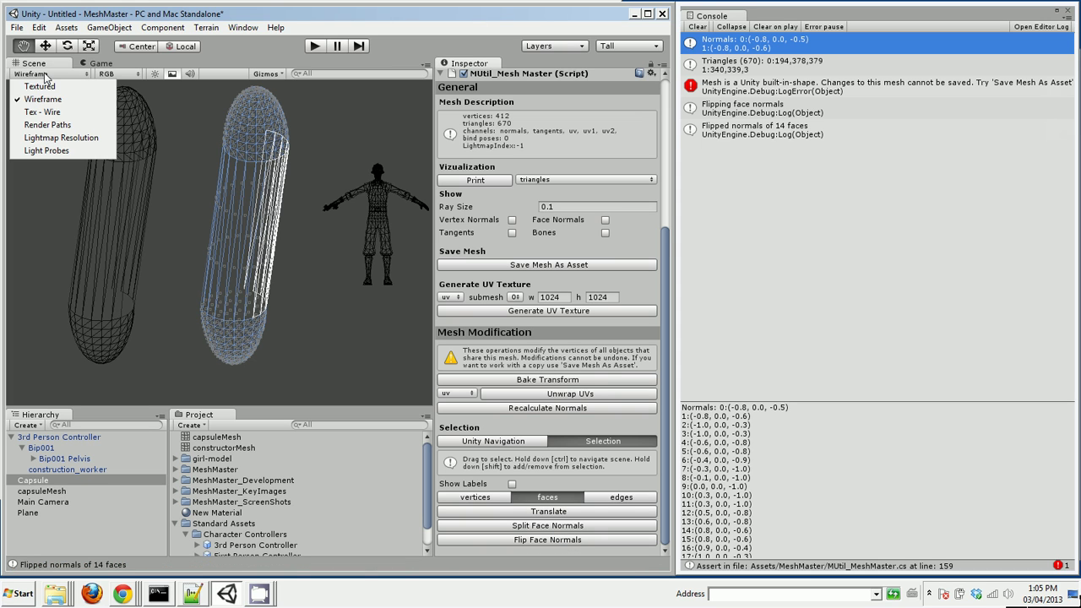
pyautogui.click(39, 86)
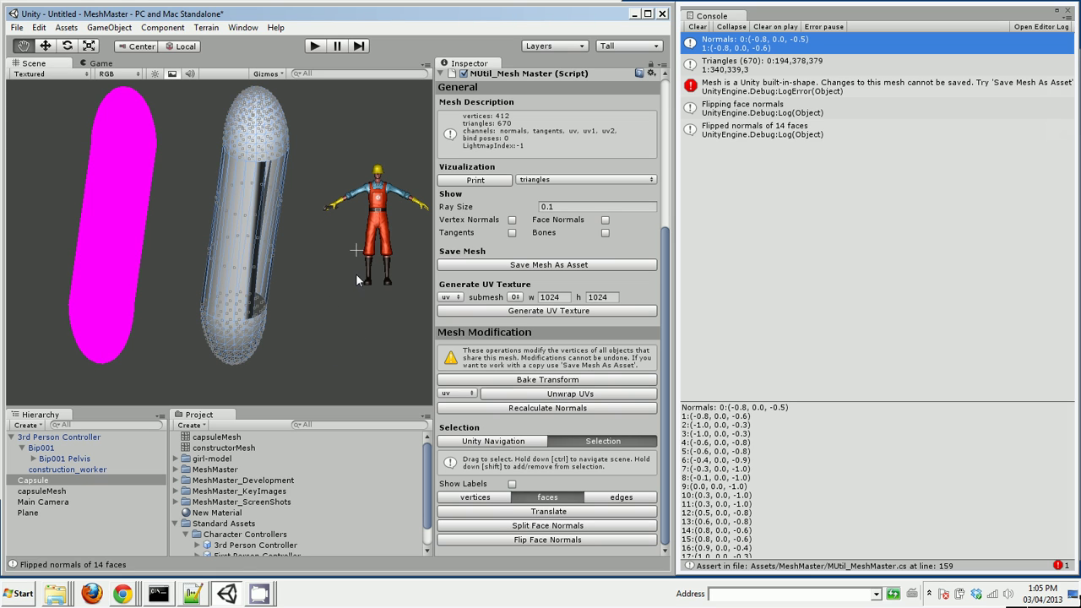
pyautogui.click(493, 440)
pyautogui.keyDown('alt'); pyautogui.moveTo(328, 317); pyautogui.dragTo(211, 243); pyautogui.keyUp('alt')
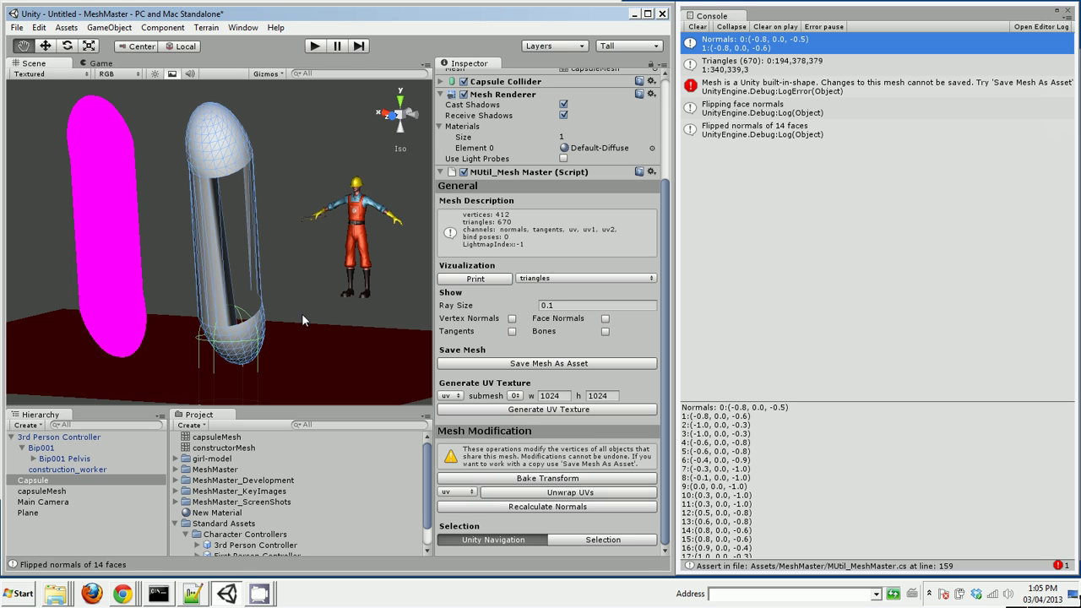
pyautogui.moveTo(301, 313); pyautogui.dragTo(286, 298)
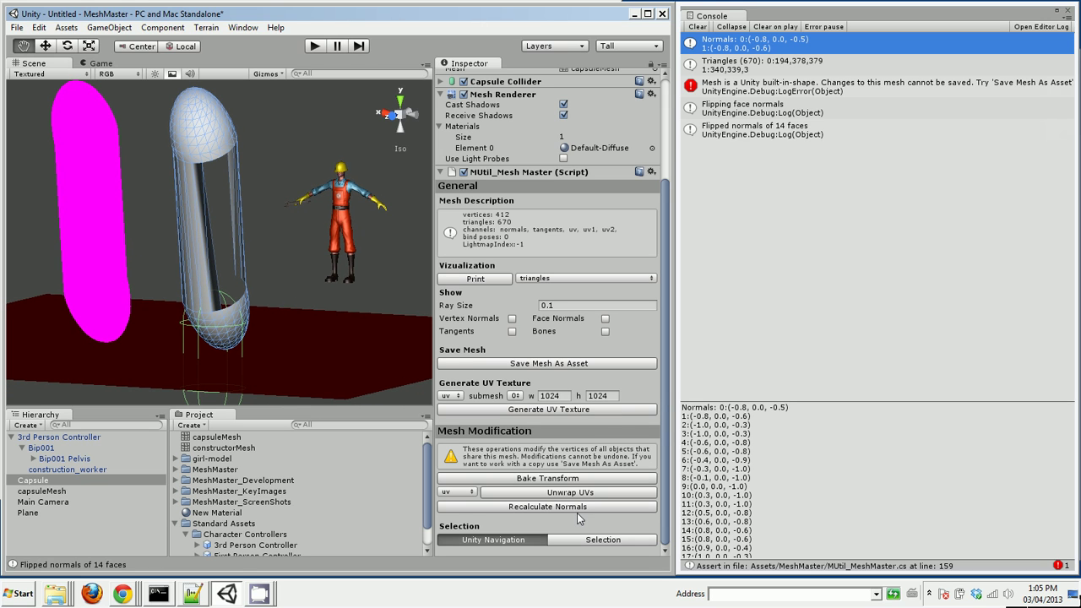
# Return Mesh Master to Selection mode with edges as the element type
pyautogui.click(591, 540)
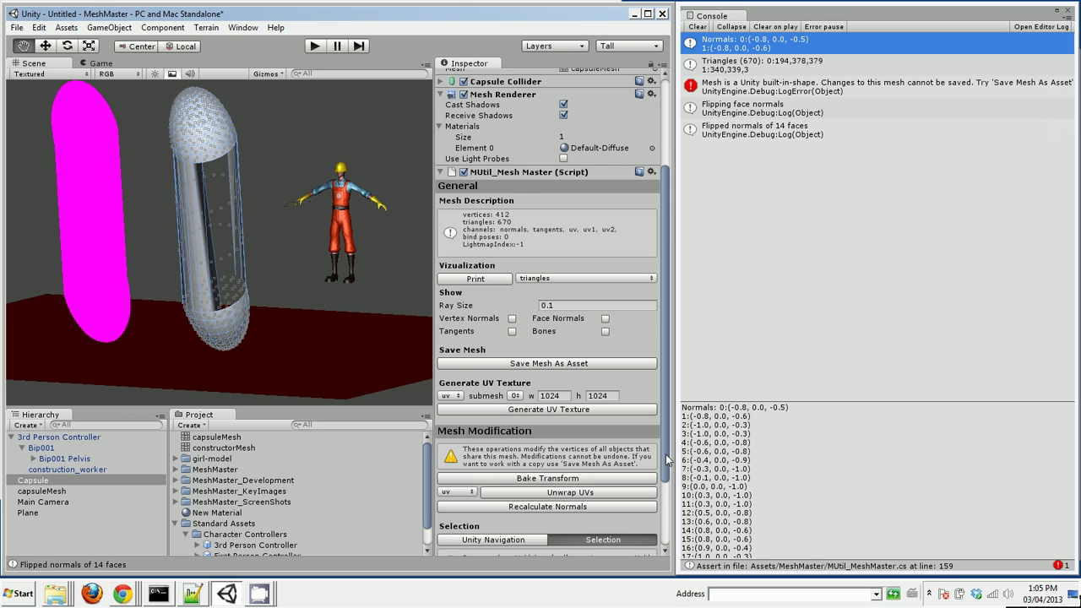
pyautogui.moveTo(667, 459); pyautogui.dragTo(668, 521)
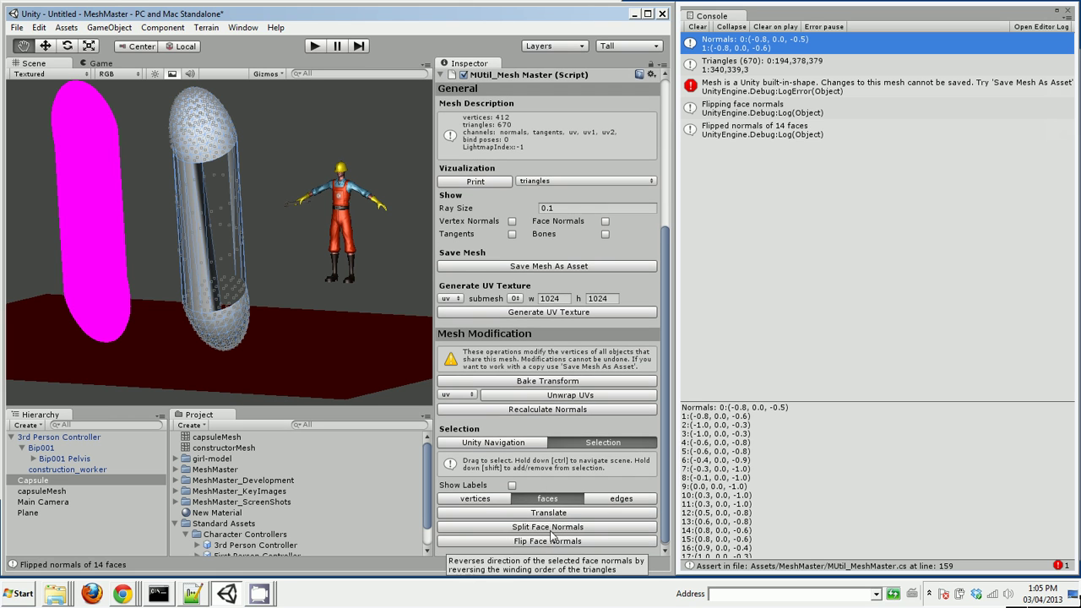
pyautogui.click(622, 500)
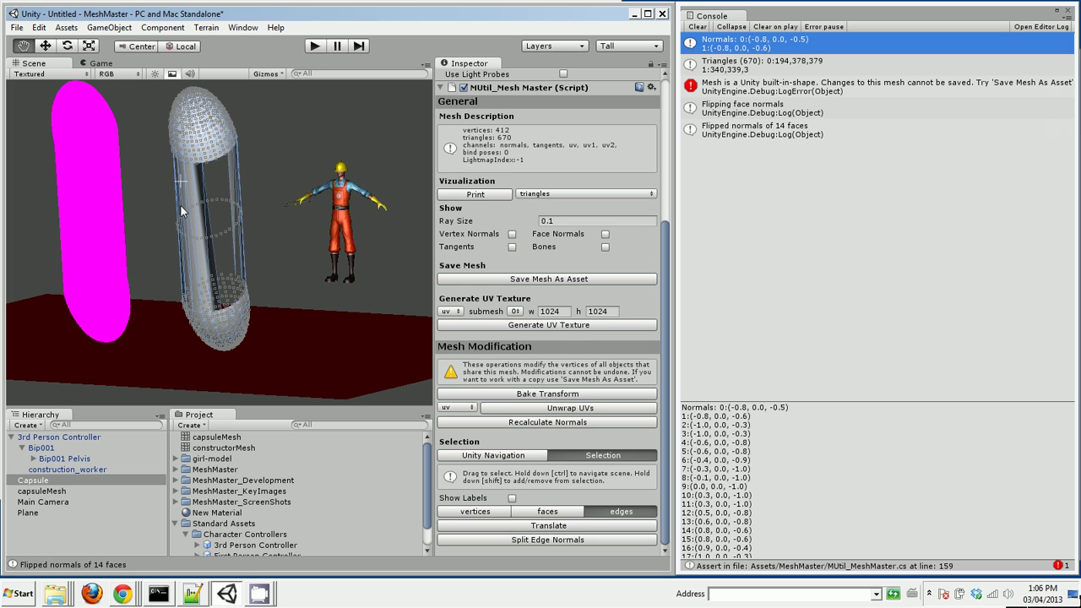
# Generate Bip001 Pelvis's UV layout texture and save it as costructorUV2.png in Assets
pyautogui.click(494, 455)
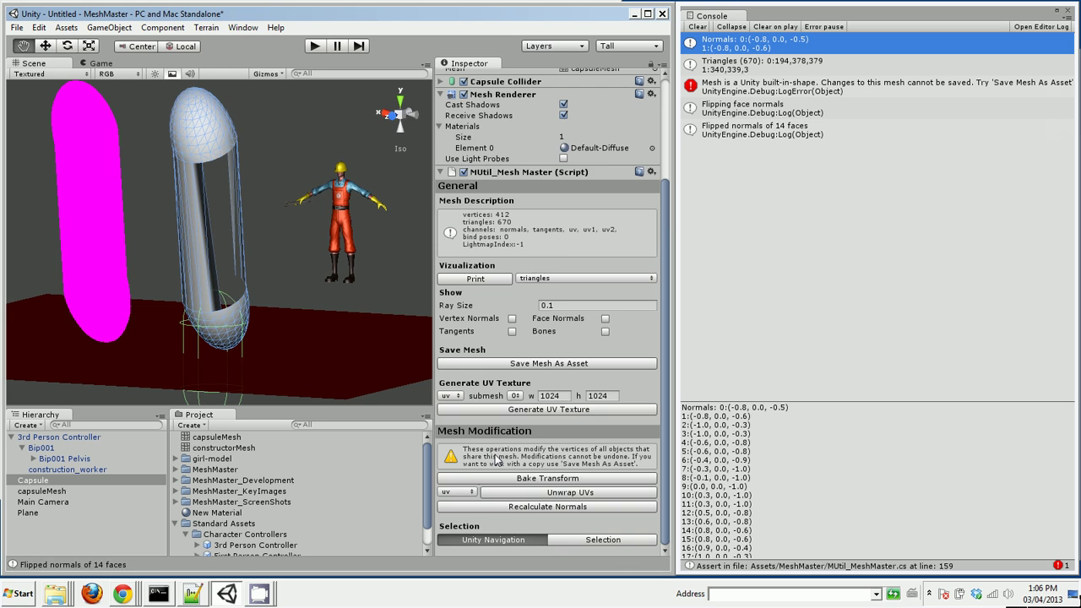
pyautogui.click(68, 458)
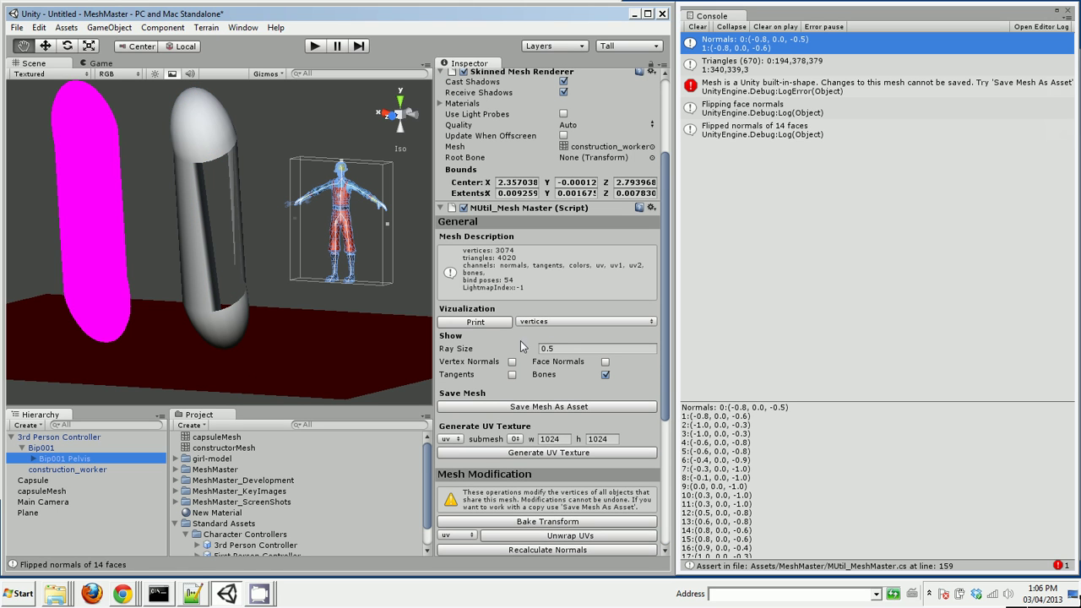
pyautogui.scroll(-5, 665, 350)
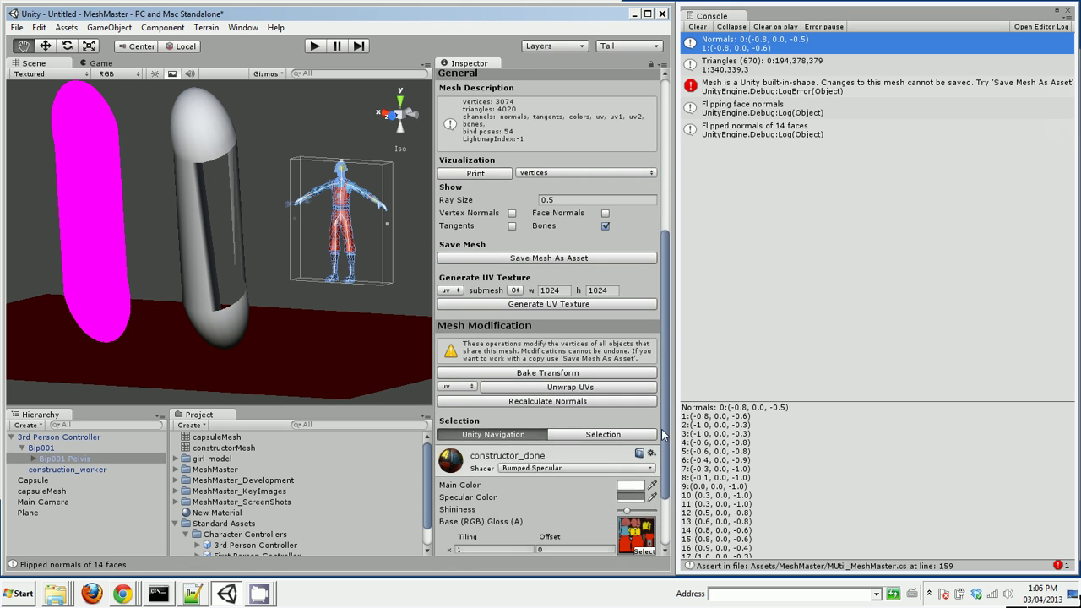
pyautogui.click(591, 306)
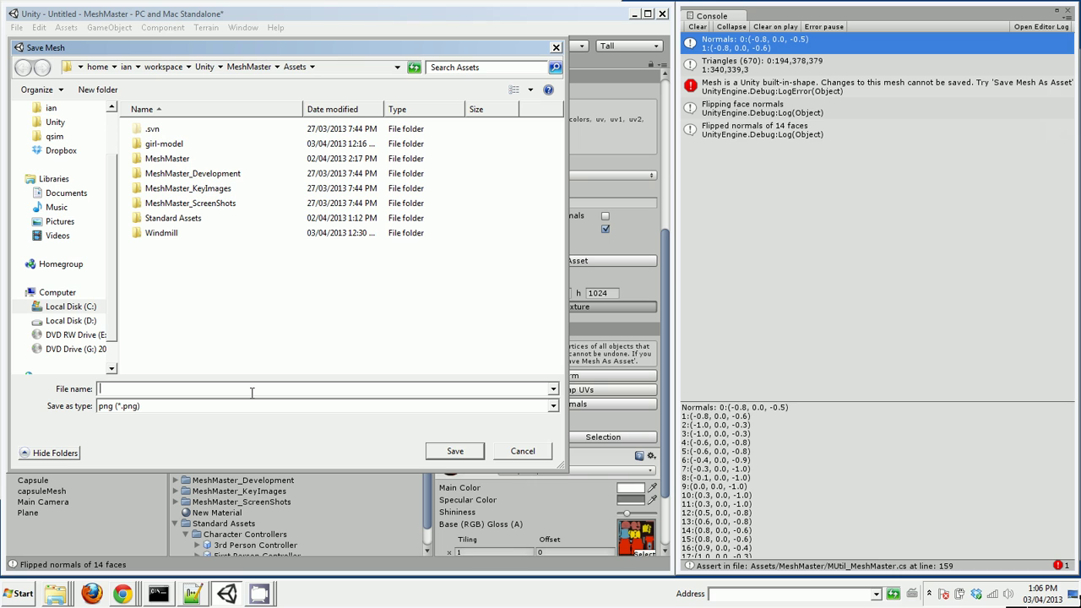
pyautogui.write('costructorUV2')
pyautogui.click(466, 454)
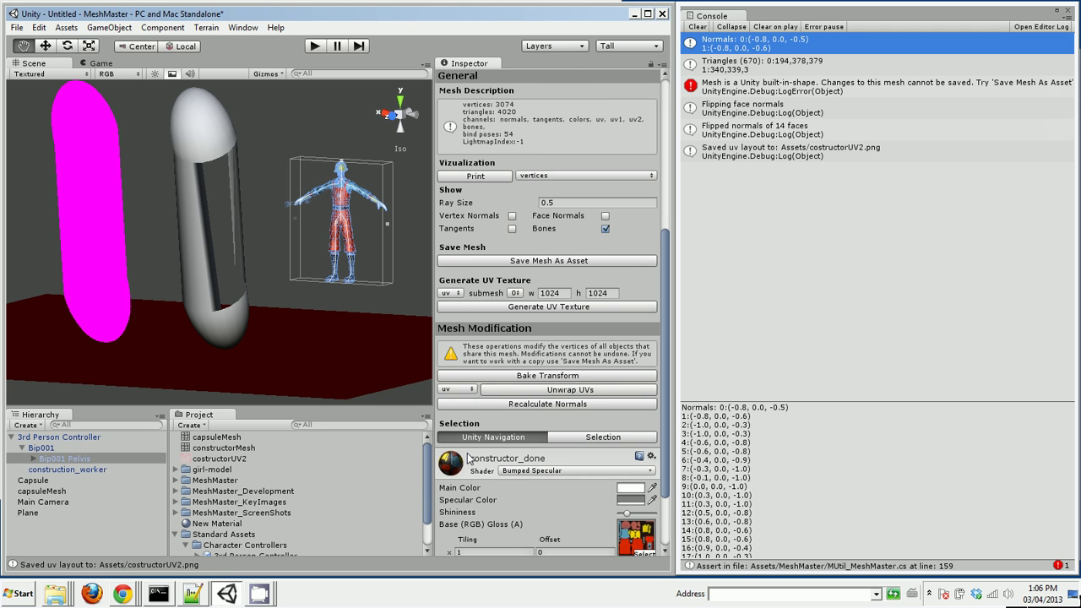
# Preview the costructorUV2 layout image in the viewer, then close it
pyautogui.click(244, 458)
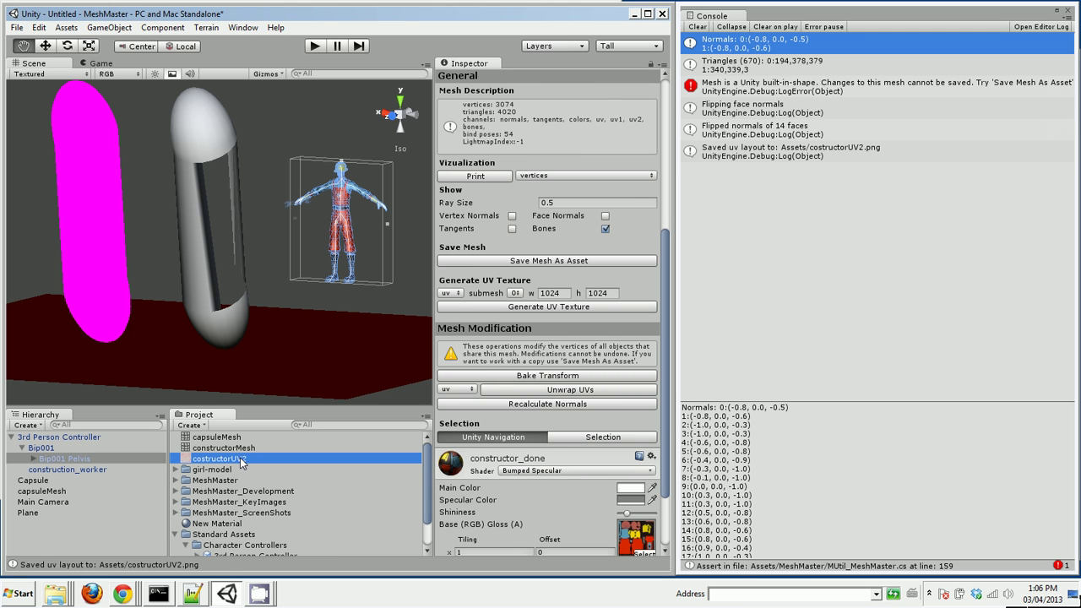
pyautogui.doubleClick(241, 460)
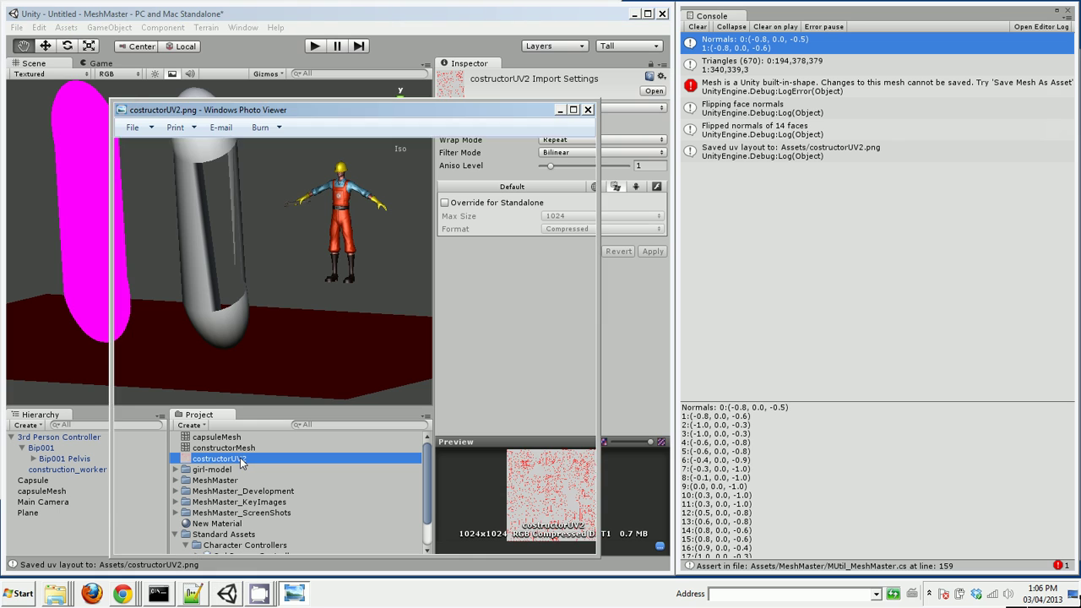
pyautogui.moveTo(450, 112); pyautogui.dragTo(608, 54)
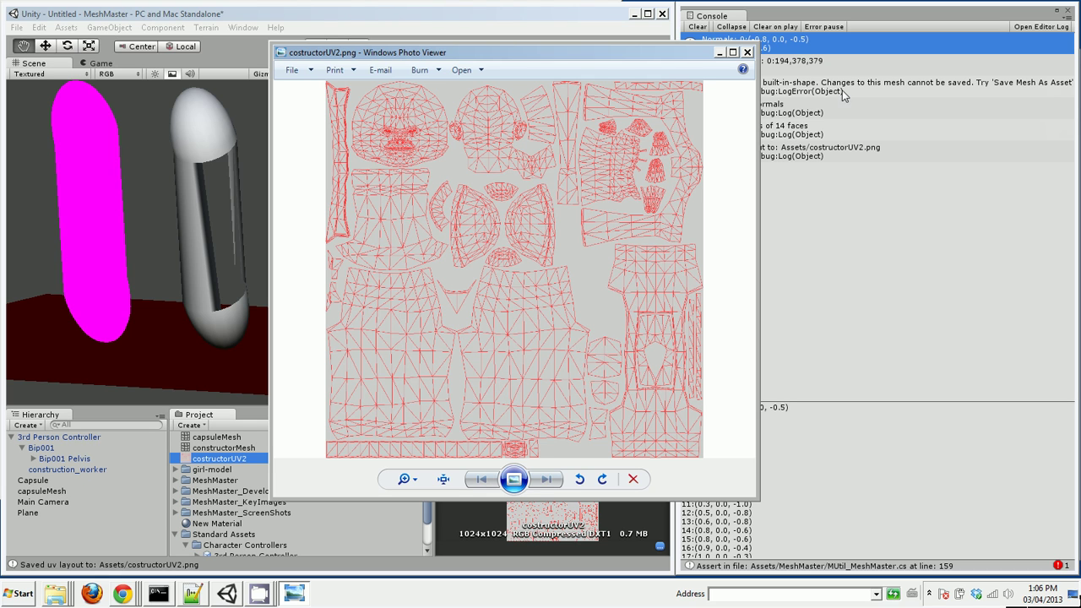
pyautogui.click(747, 53)
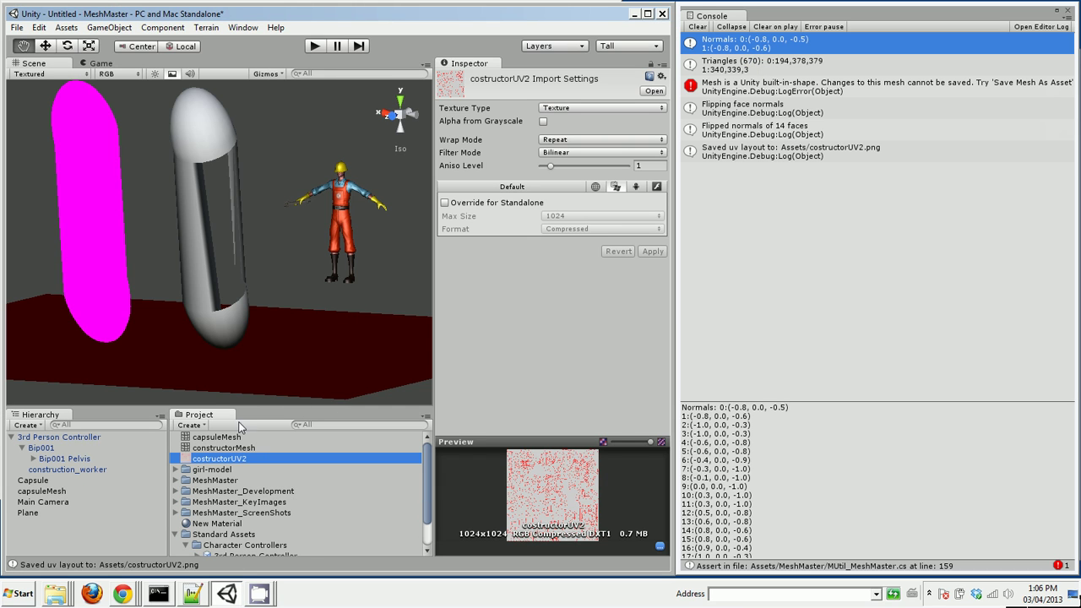
# On Bip001 Pelvis, set both the Generate UV Texture and Unwrap UVs channels to uv2
pyautogui.click(66, 460)
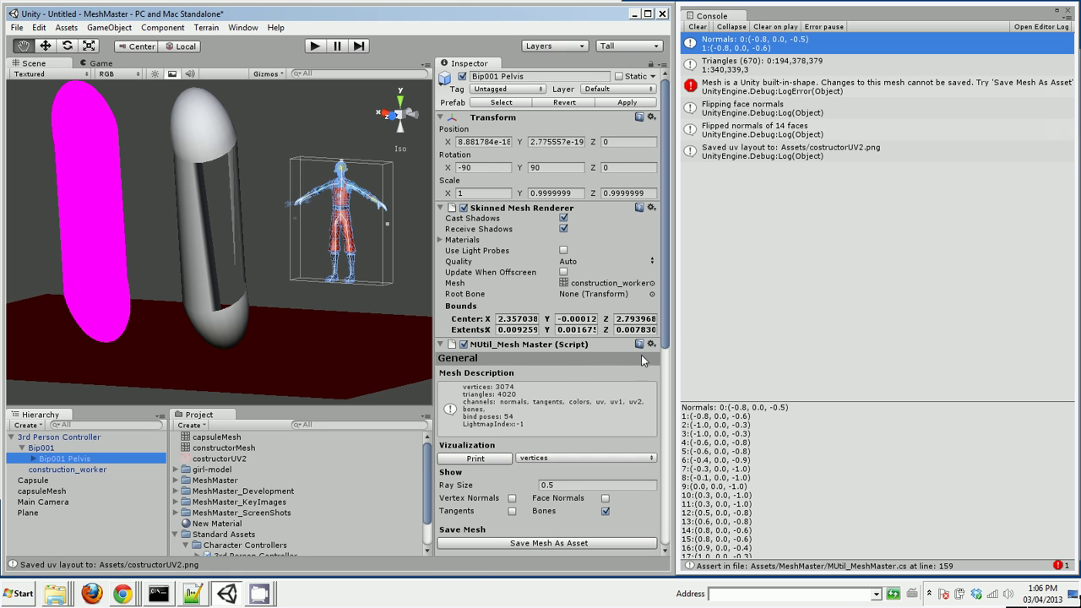
pyautogui.scroll(-6, 666, 353)
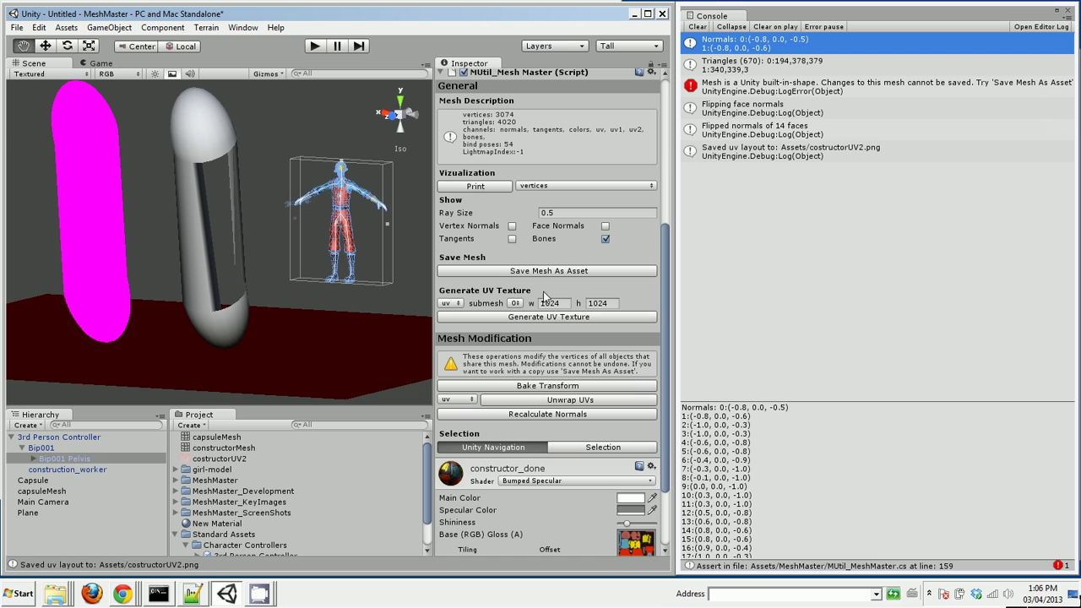
pyautogui.click(458, 302)
pyautogui.moveTo(664, 370); pyautogui.dragTo(667, 405)
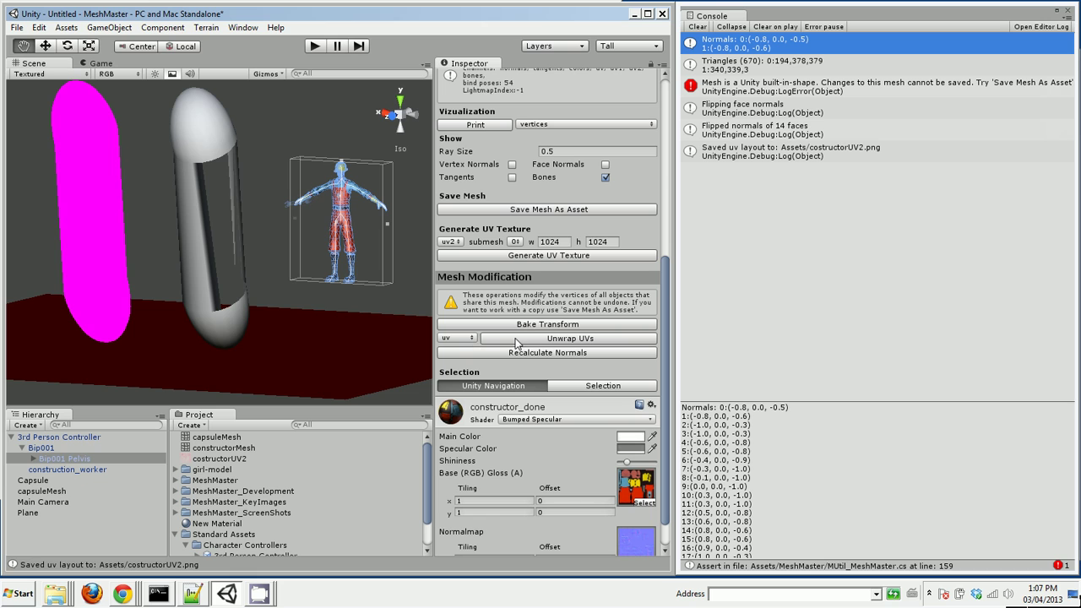
pyautogui.click(469, 339)
pyautogui.click(471, 363)
pyautogui.moveTo(665, 322); pyautogui.dragTo(668, 346)
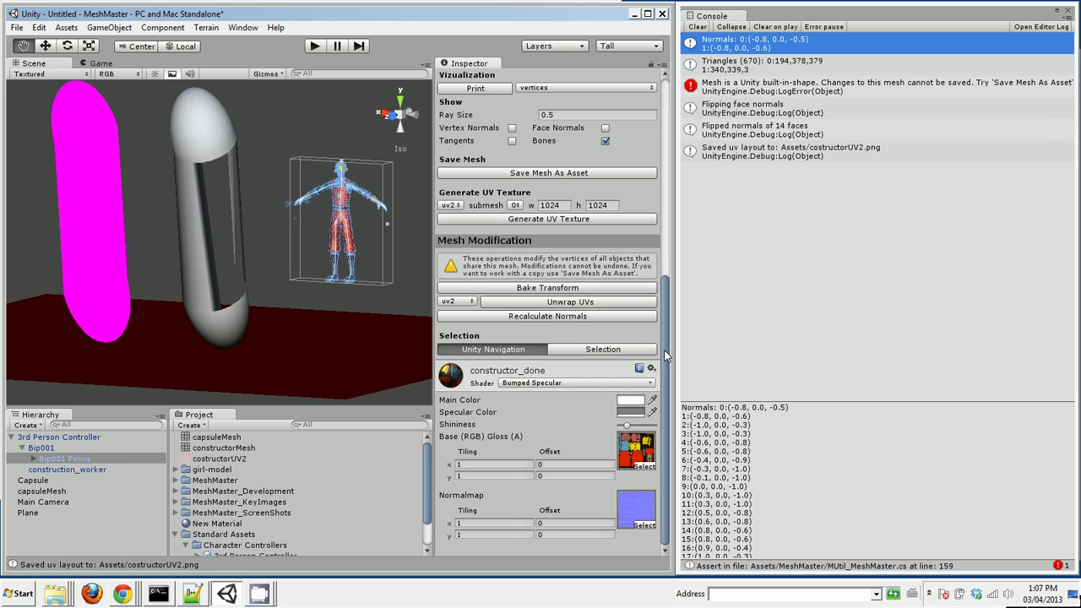
pyautogui.moveTo(664, 354)
pyautogui.mouseDown()
pyautogui.moveTo(664, 252)
pyautogui.moveTo(668, 354)
pyautogui.mouseUp()
# Collapse 3rd Person Controller, then add the fleurOptonl girl model and frame it
pyautogui.click(11, 436)
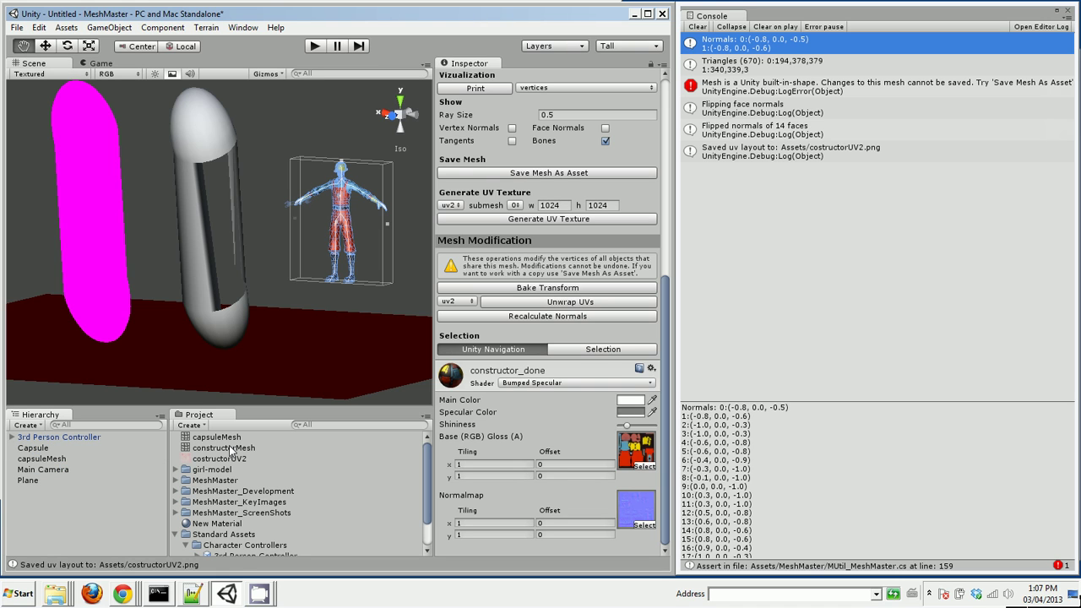
pyautogui.click(175, 469)
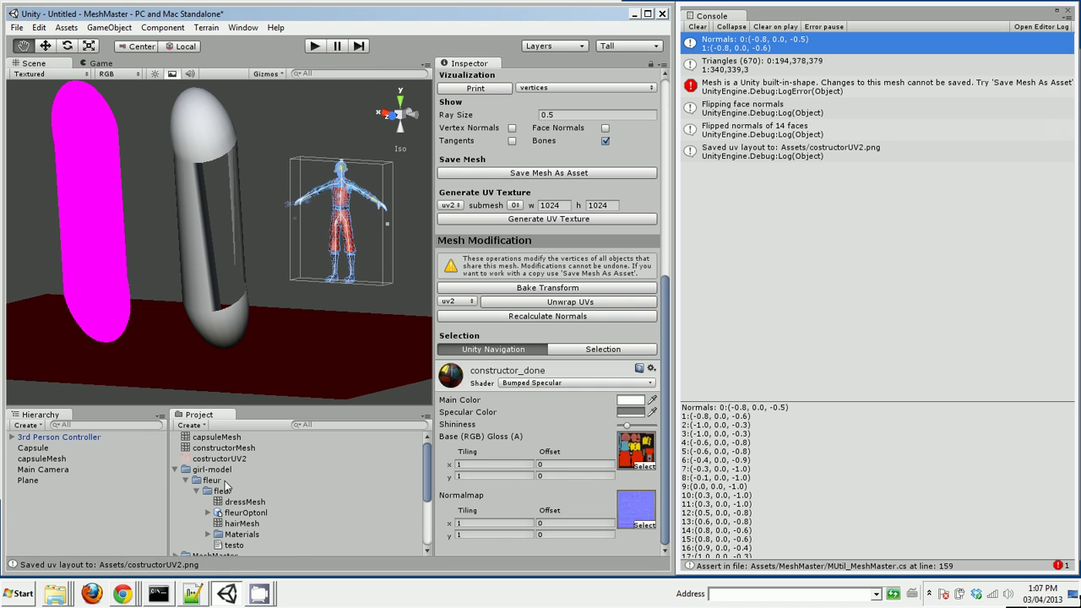
pyautogui.scroll(-3, 266, 470)
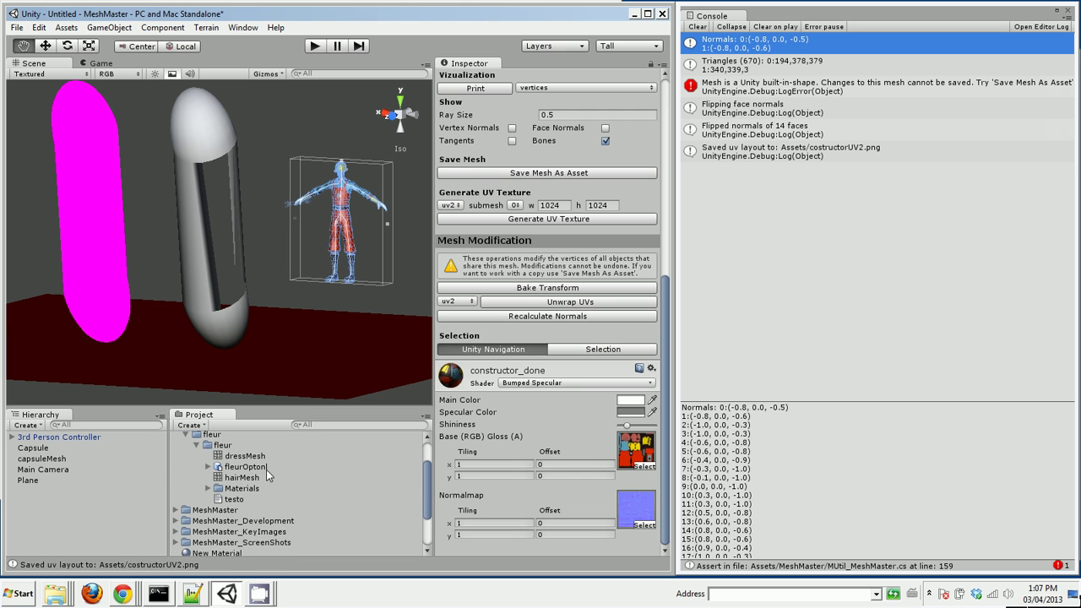
pyautogui.moveTo(242, 471); pyautogui.dragTo(59, 520)
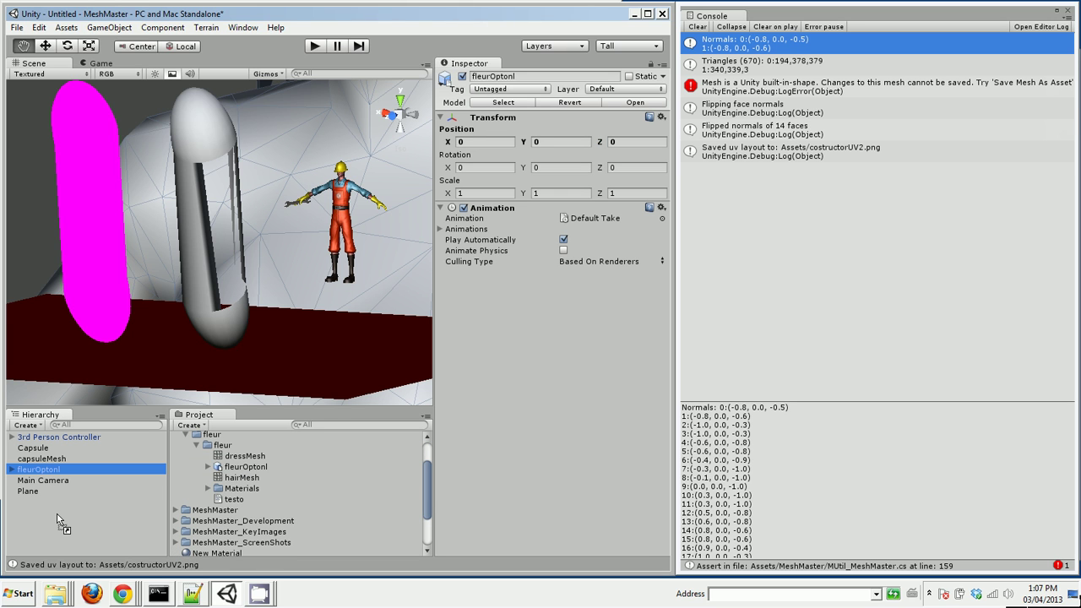
pyautogui.press('f')
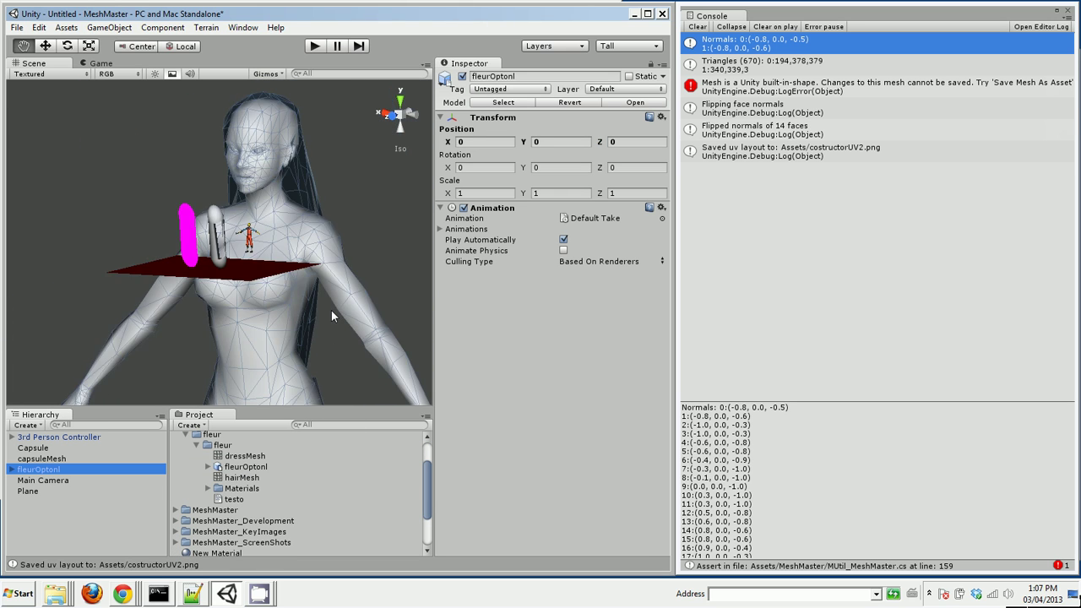
# Deactivate the Capsule and the 3rd Person Controller together with its children
pyautogui.click(47, 449)
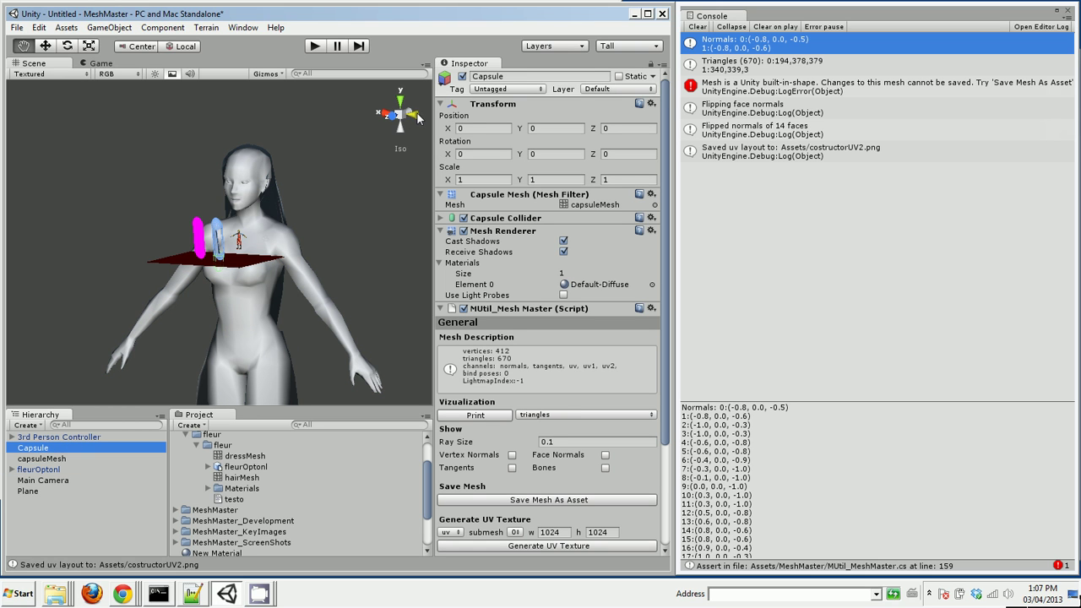
pyautogui.click(470, 80)
pyautogui.click(462, 77)
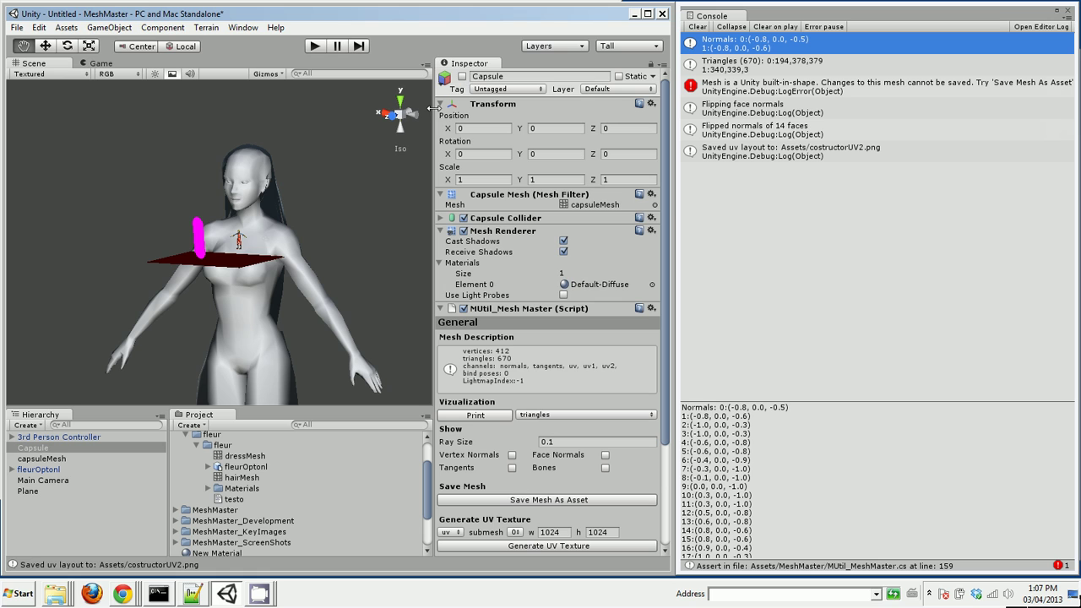
pyautogui.click(65, 437)
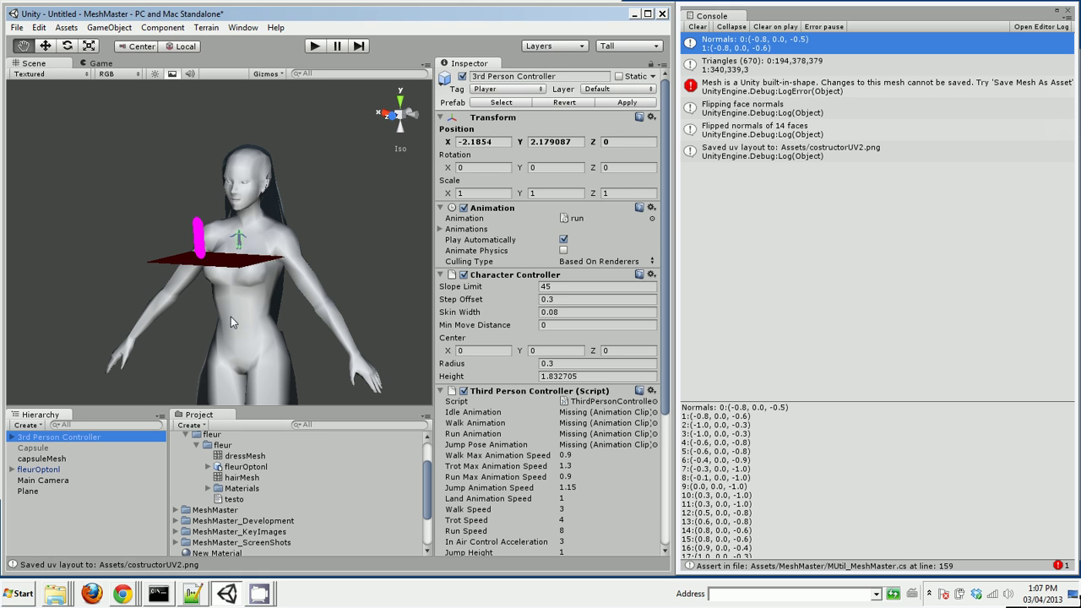
pyautogui.click(462, 76)
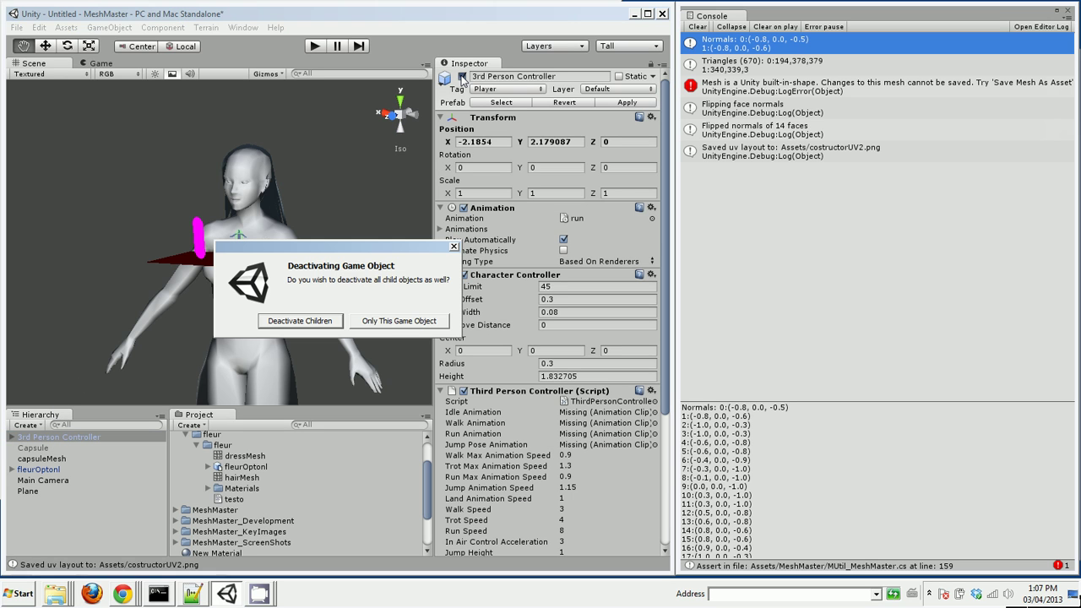
pyautogui.click(300, 321)
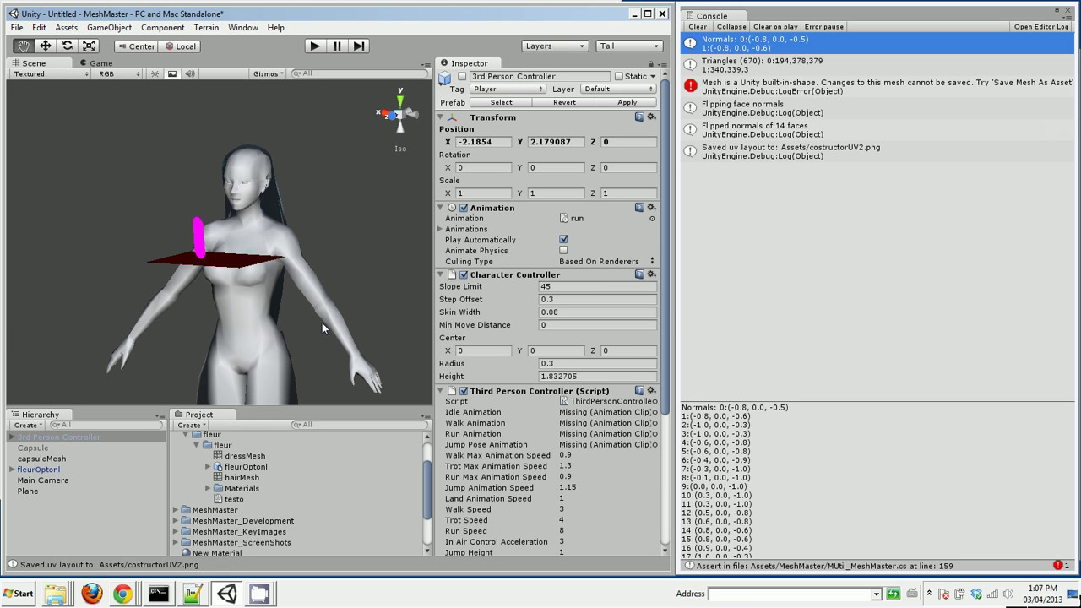
# Delete capsuleMesh and the Plane from the scene
pyautogui.rightClick(45, 459)
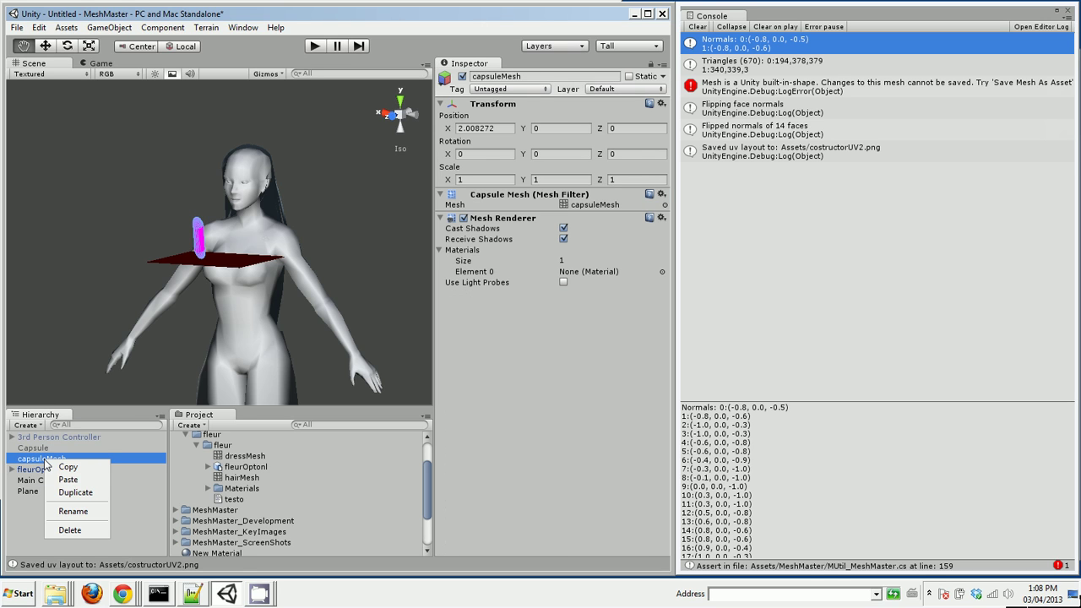
pyautogui.click(80, 539)
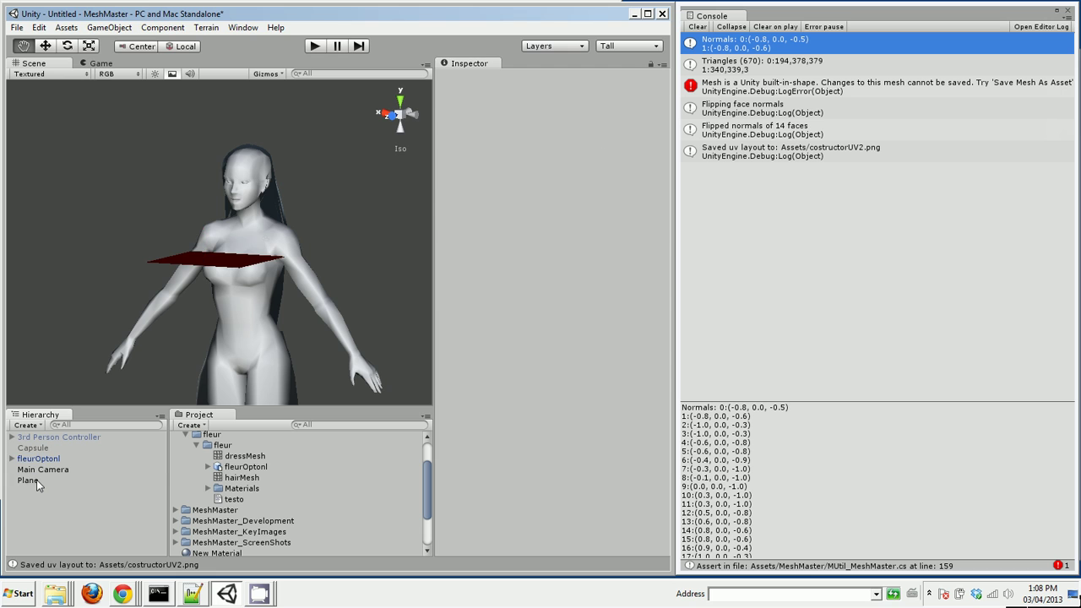
pyautogui.rightClick(38, 483)
pyautogui.click(73, 553)
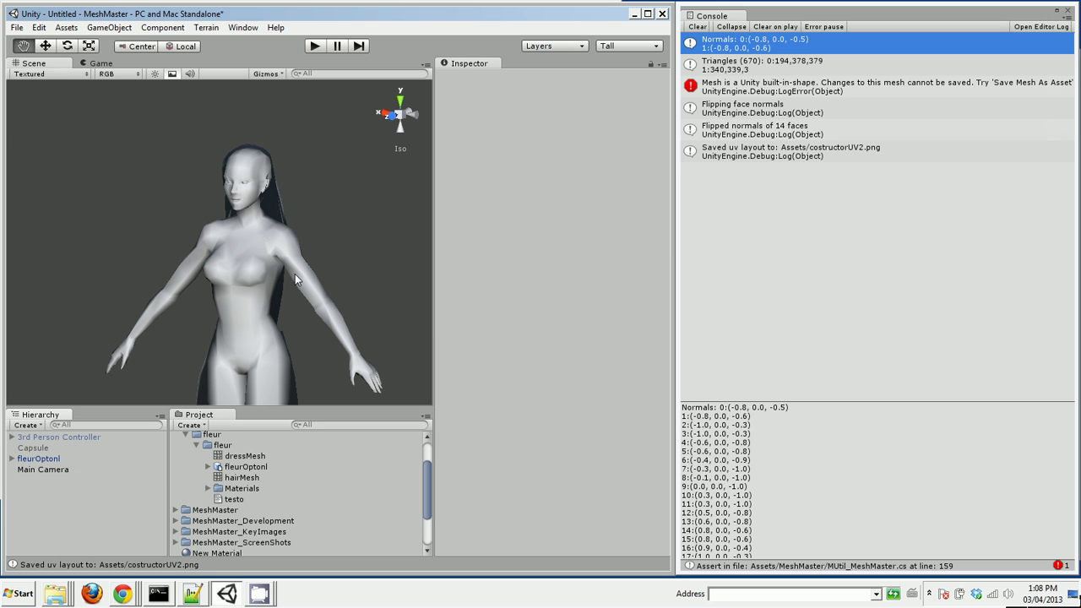
pyautogui.scroll(-3, 295, 273)
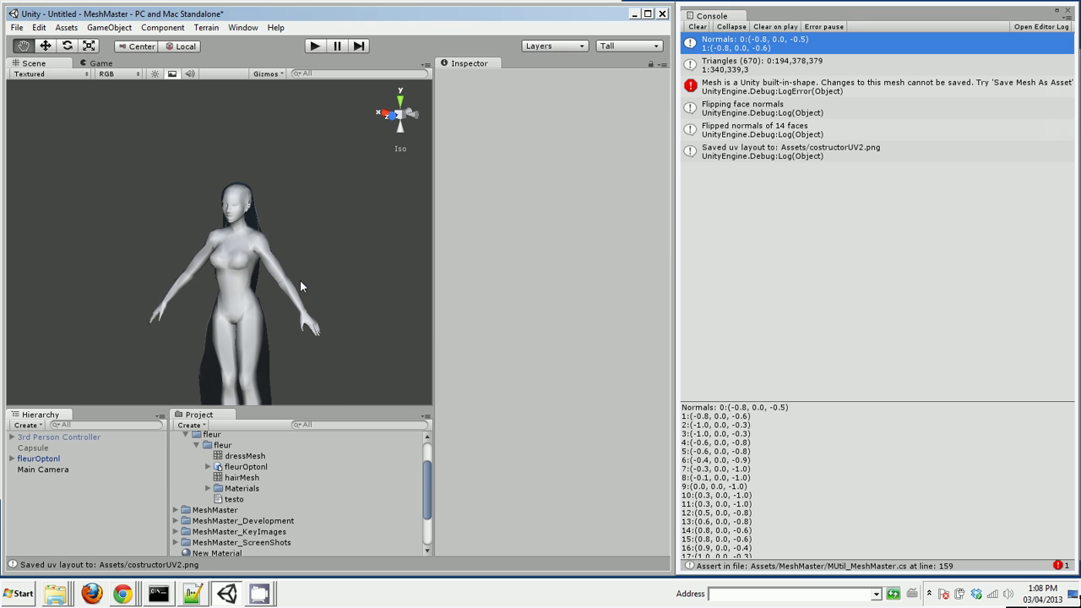
pyautogui.moveTo(300, 286); pyautogui.dragTo(297, 264)
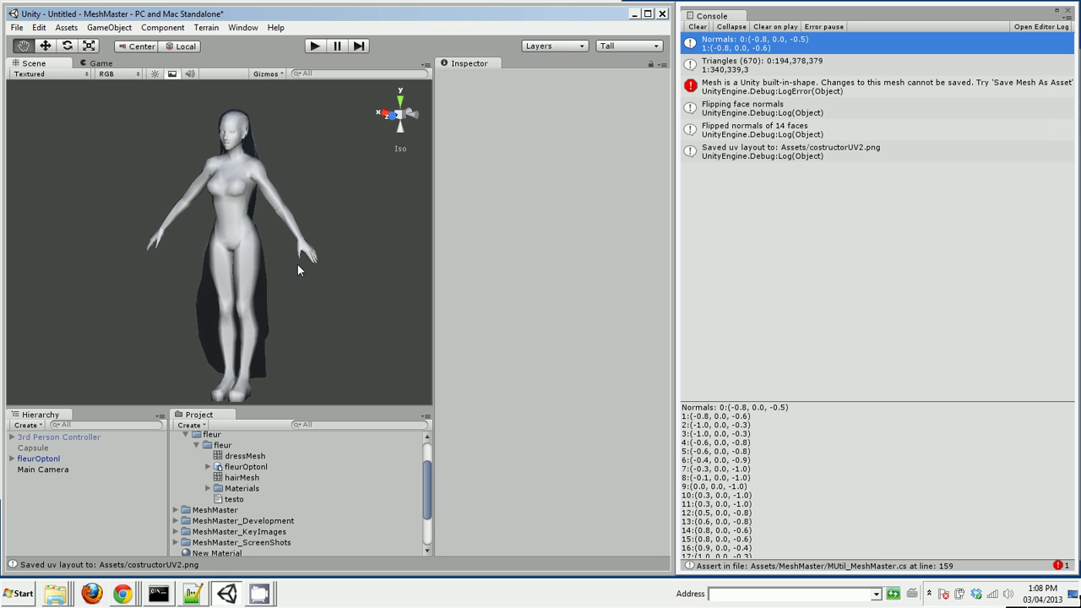
# Select the capelli_001 hair object under fleurOptonl and add the Mesh Master component to it
pyautogui.click(11, 458)
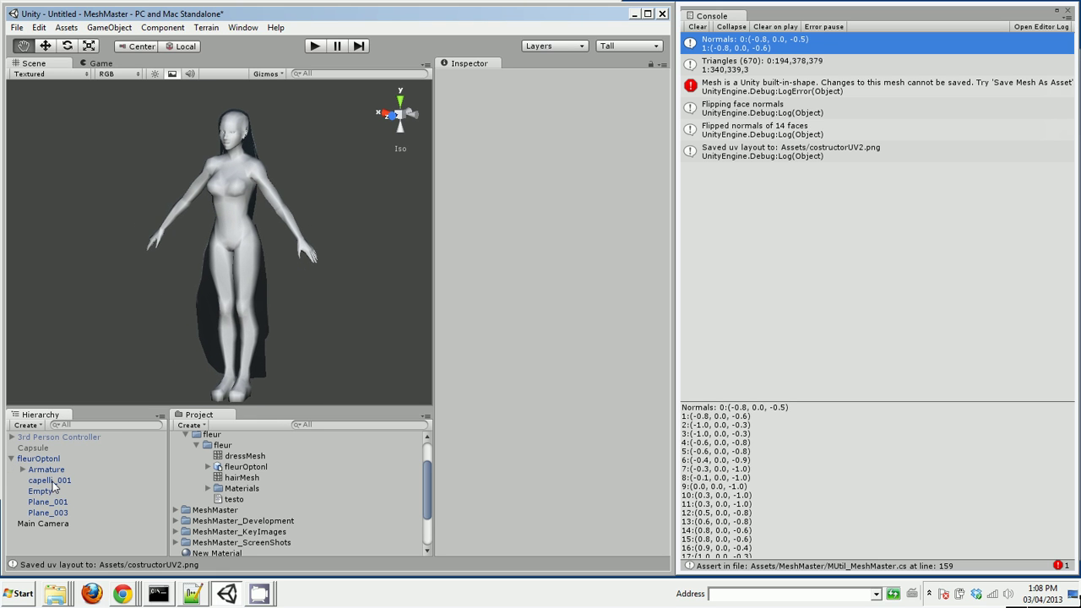
pyautogui.click(49, 479)
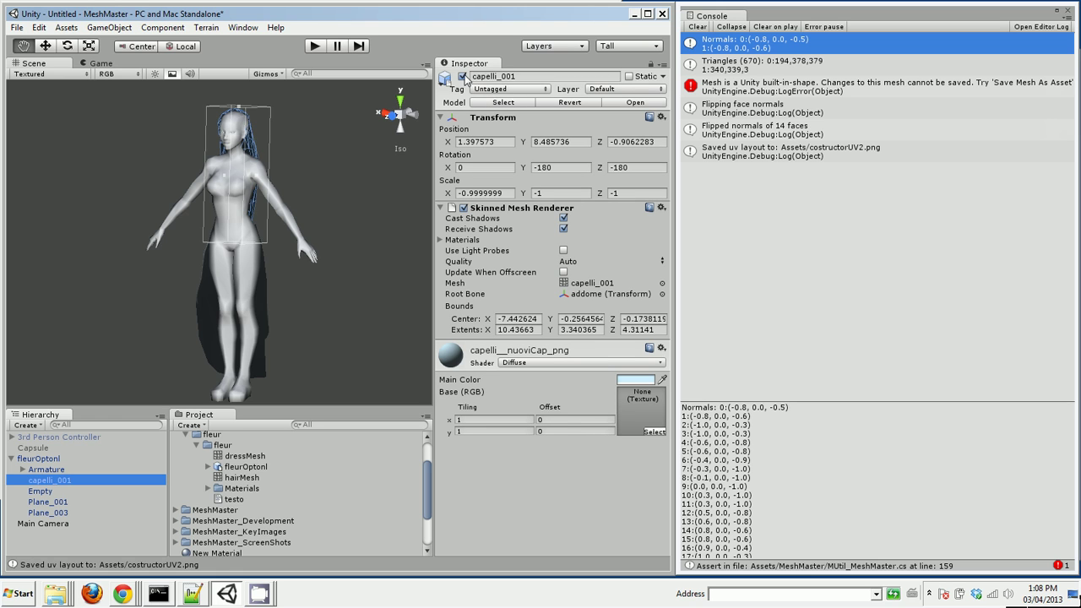
pyautogui.click(462, 76)
pyautogui.click(463, 76)
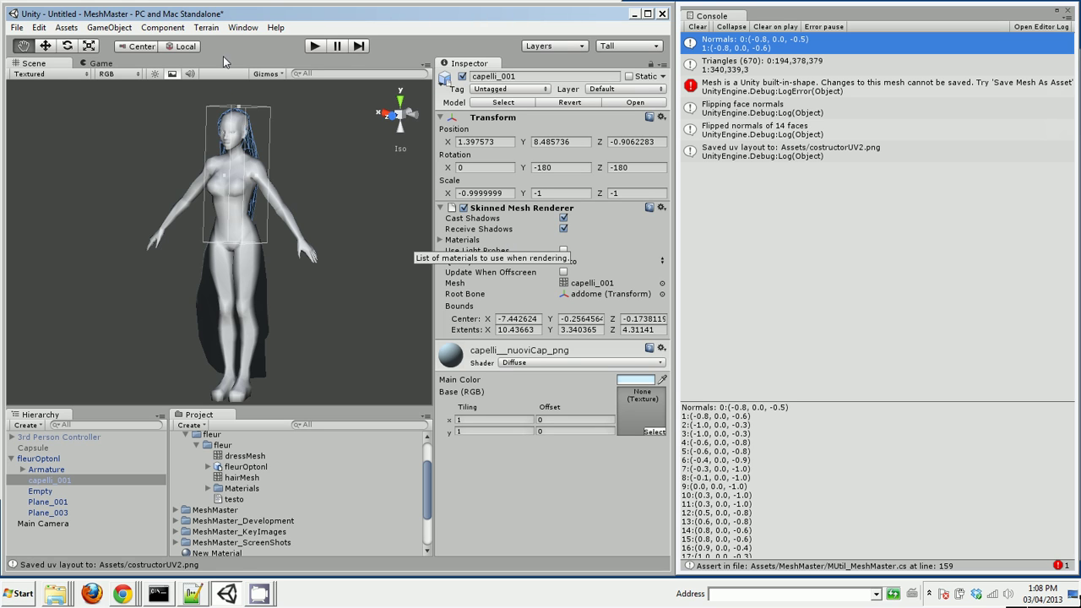
pyautogui.click(159, 29)
pyautogui.moveTo(162, 42)
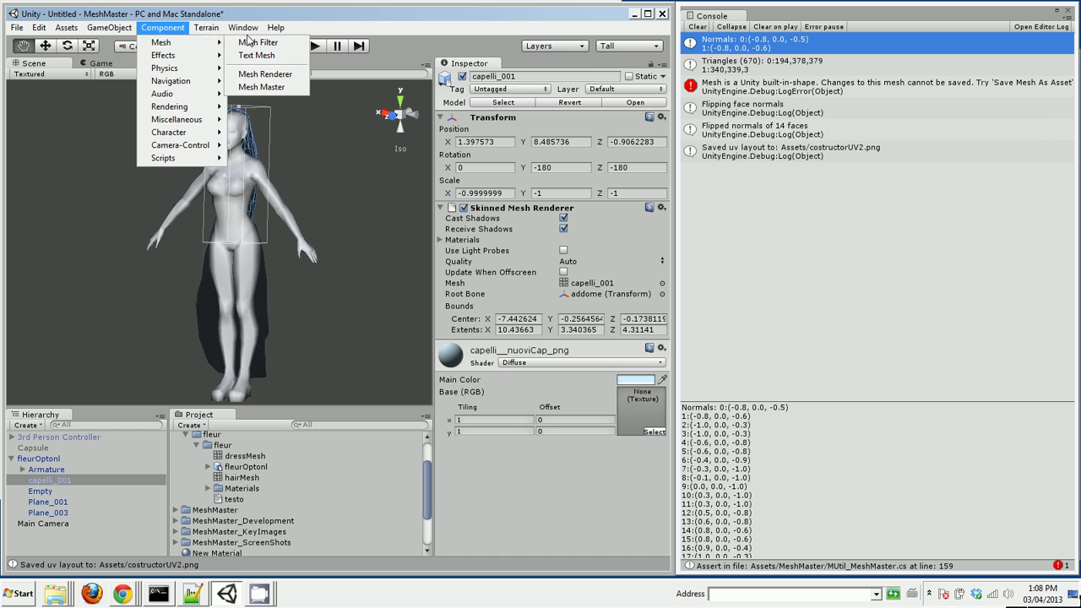
pyautogui.click(268, 83)
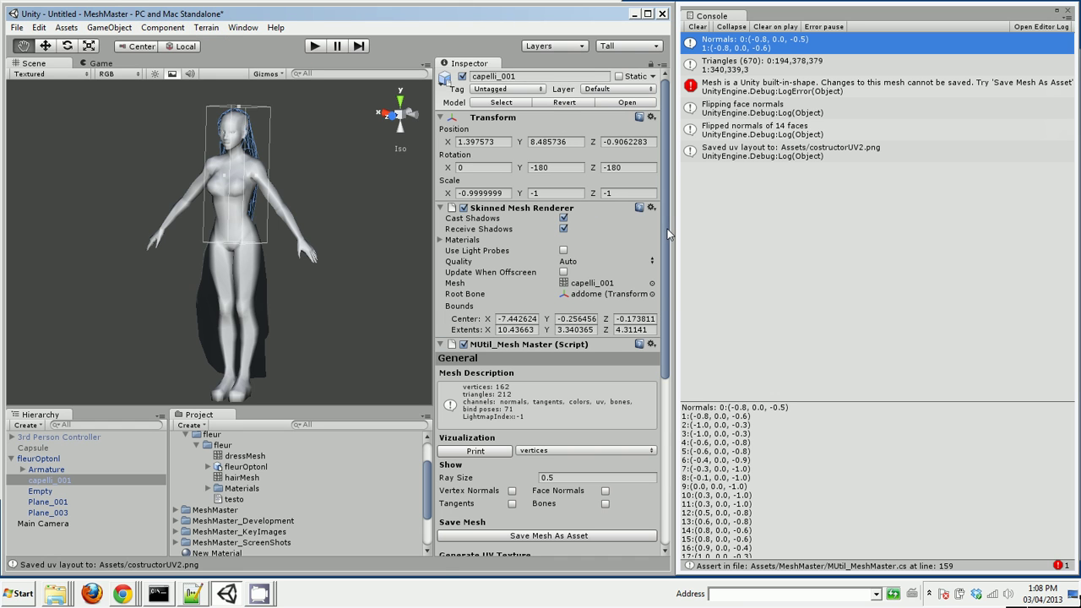
pyautogui.moveTo(665, 234); pyautogui.dragTo(682, 406)
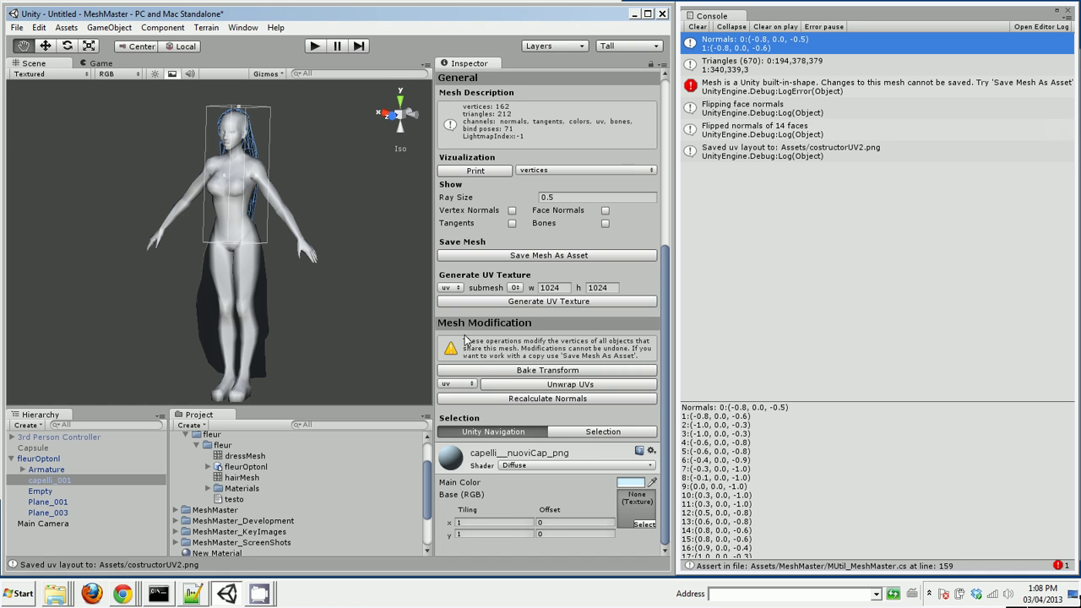
# Save capelli_001's mesh over hairMesh.asset in Assets/girl-model/fleur, confirming the replacement
pyautogui.click(533, 258)
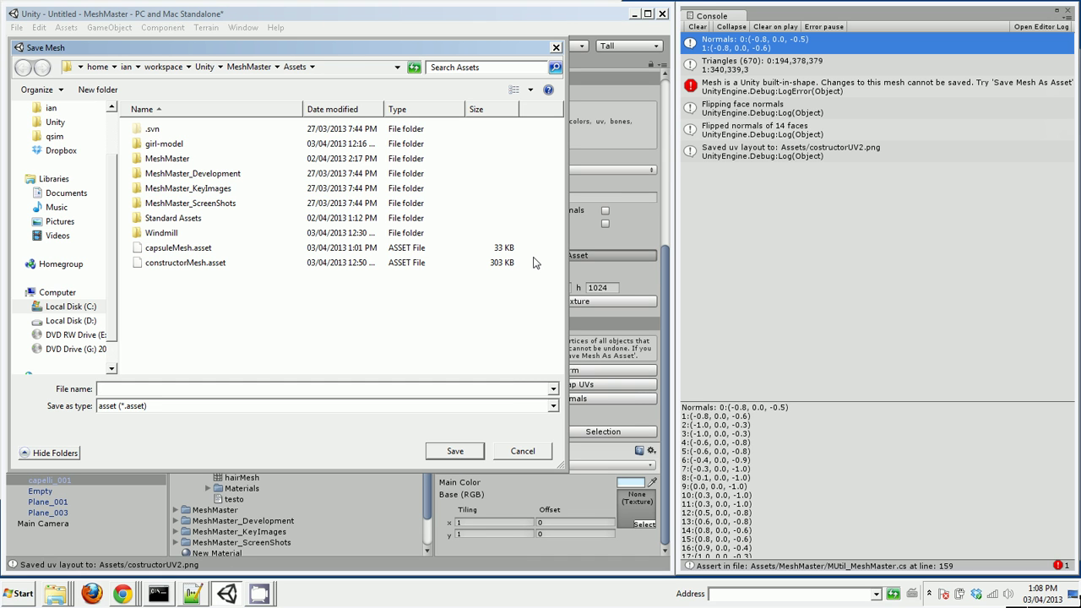
pyautogui.doubleClick(156, 143)
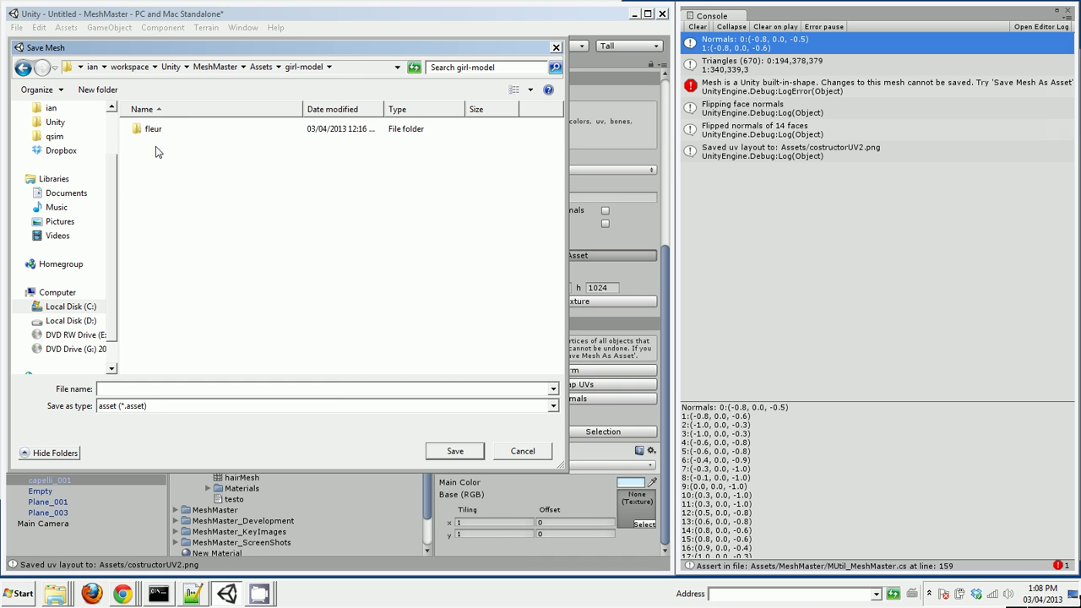
pyautogui.doubleClick(153, 131)
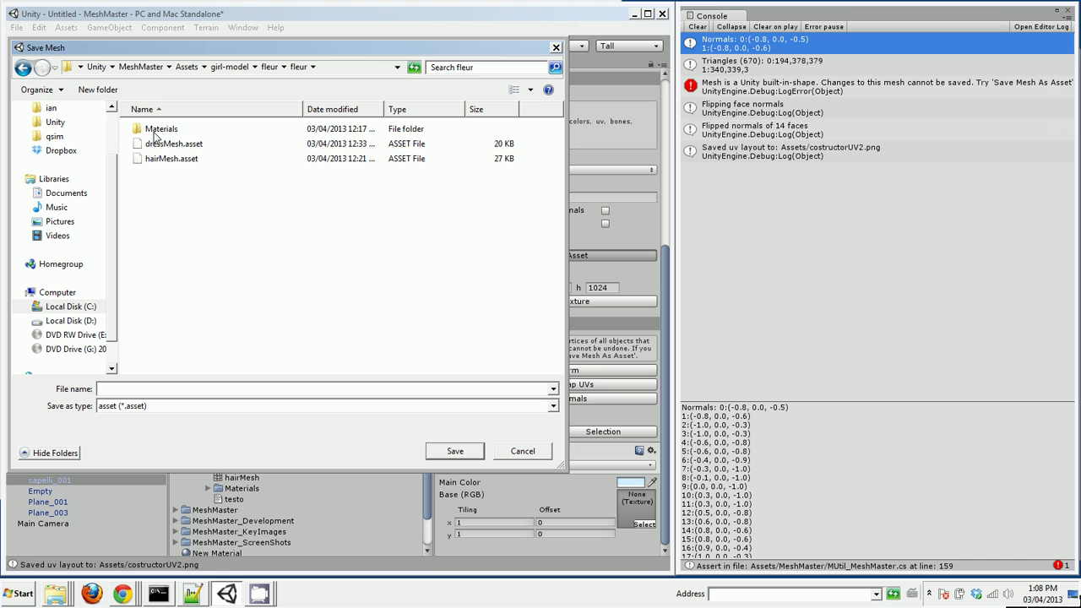
pyautogui.click(166, 158)
pyautogui.click(454, 451)
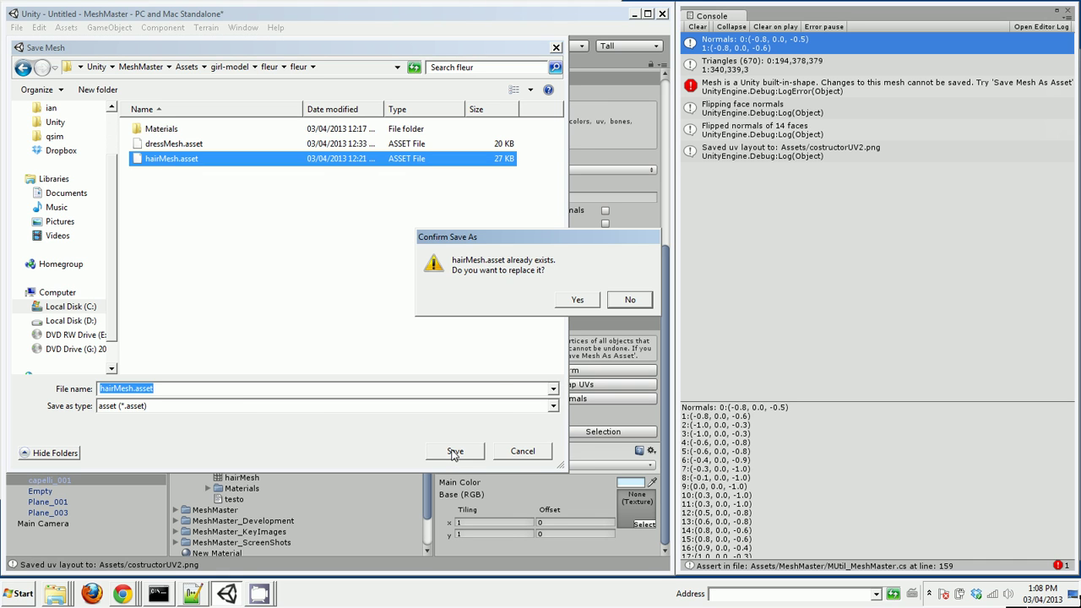
pyautogui.click(569, 301)
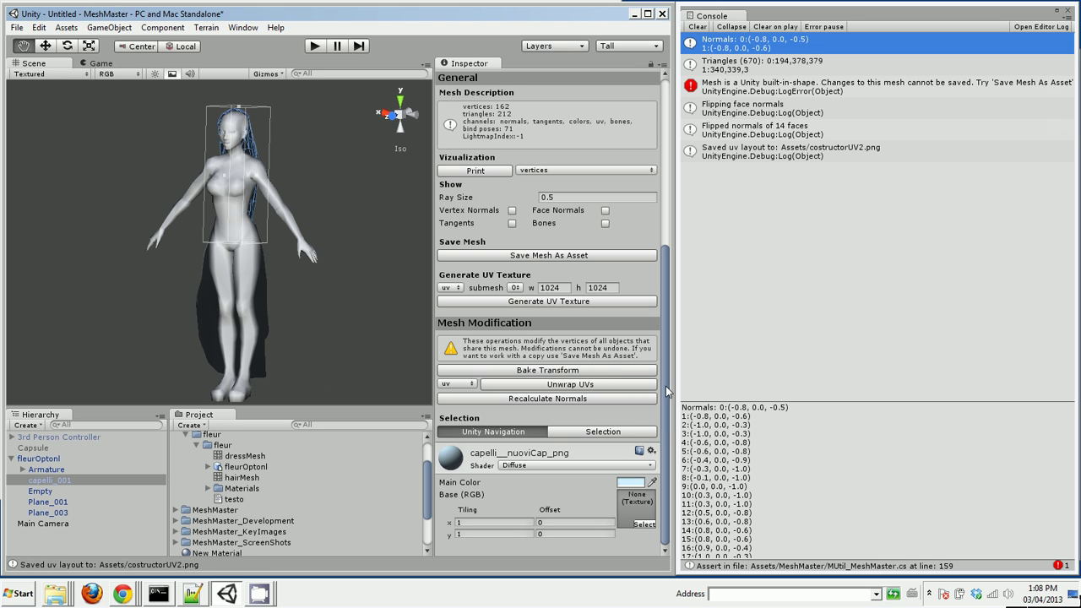
# Assign the saved hairMesh asset to the Mesh field of capelli_001's Skinned Mesh Renderer
pyautogui.click(57, 480)
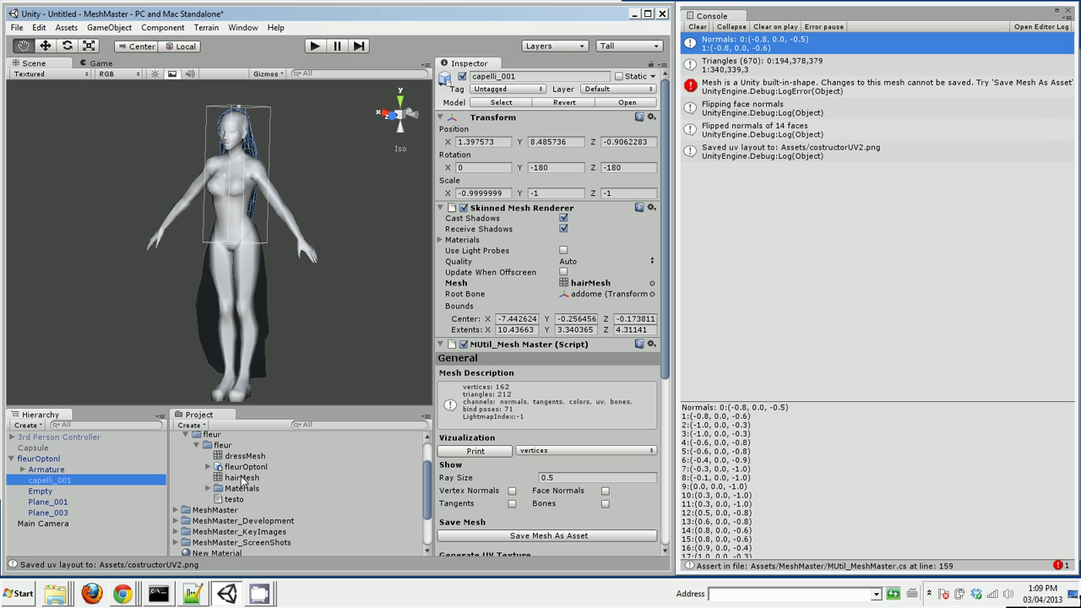
pyautogui.moveTo(240, 480); pyautogui.dragTo(593, 289)
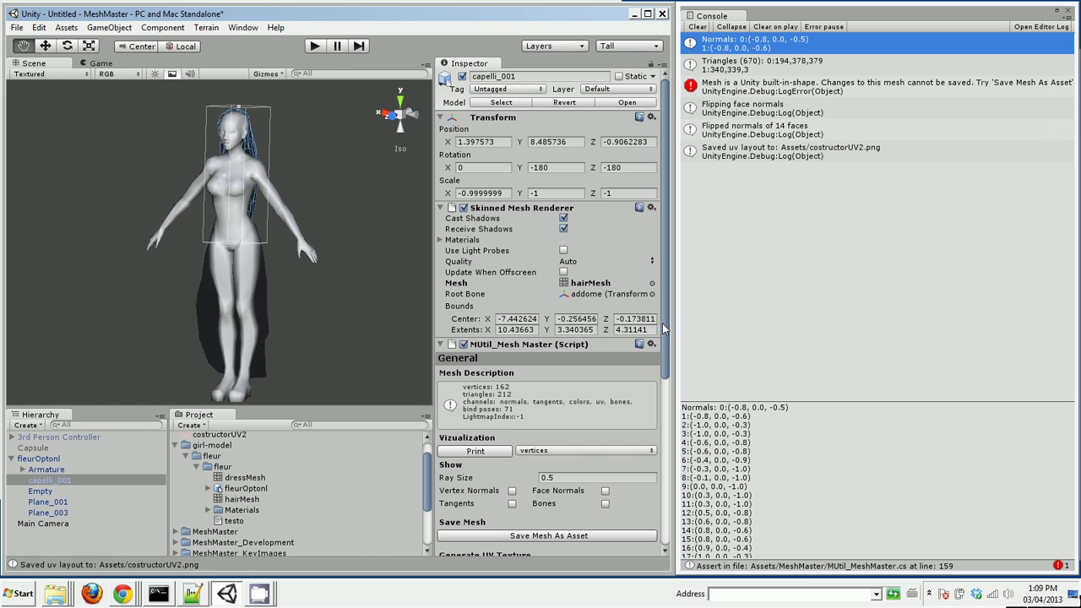
pyautogui.moveTo(666, 330); pyautogui.dragTo(653, 499)
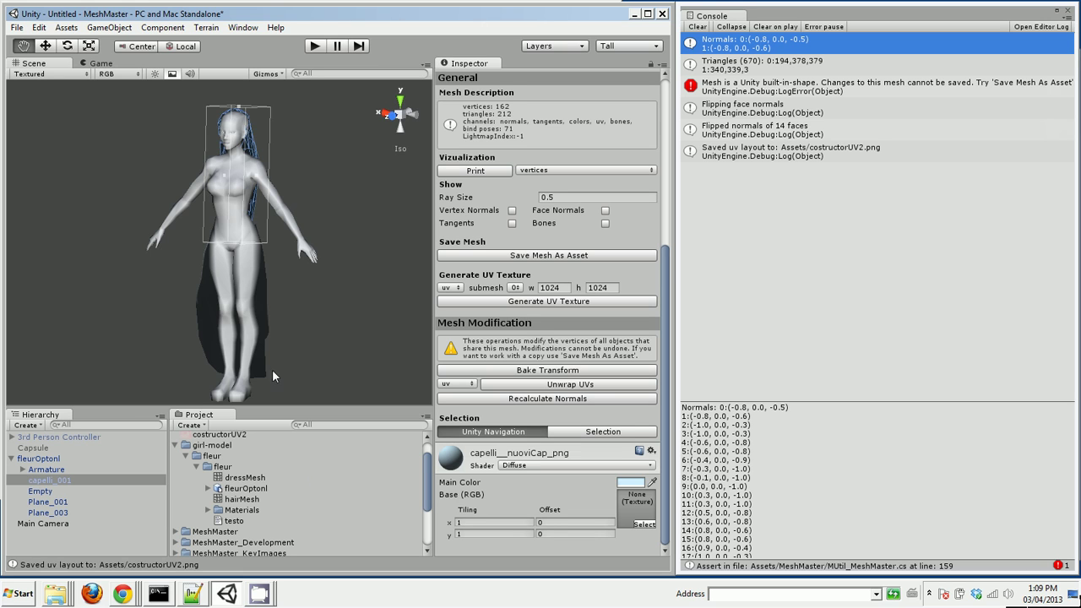
pyautogui.moveTo(431, 496); pyautogui.dragTo(428, 507)
pyautogui.scroll(1, 428, 507)
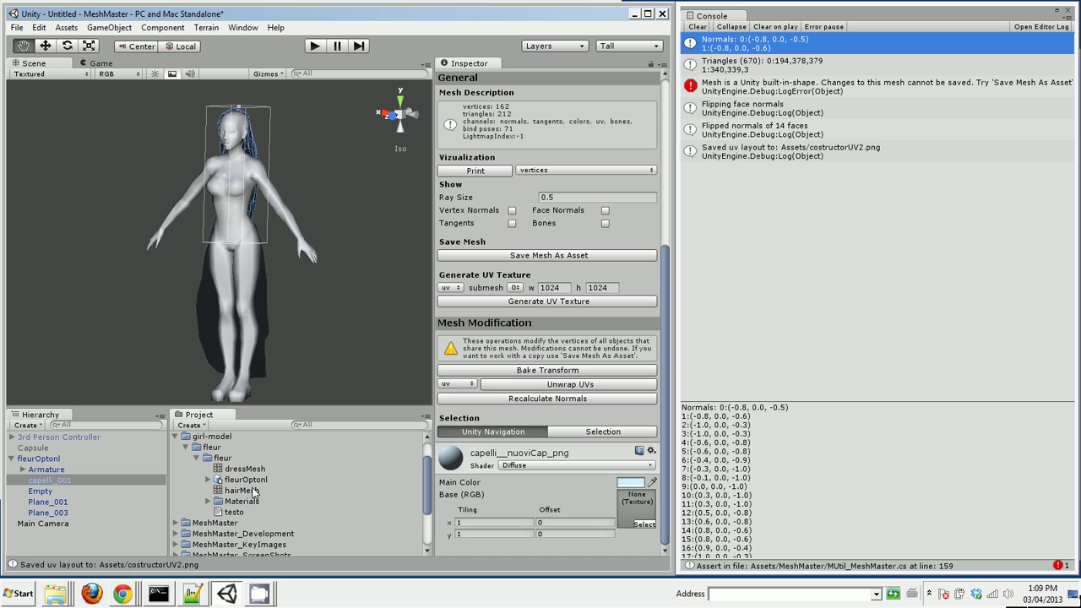
# Place the hairMesh asset into the scene and attach the Mesh Master component to it
pyautogui.moveTo(255, 492); pyautogui.dragTo(98, 545)
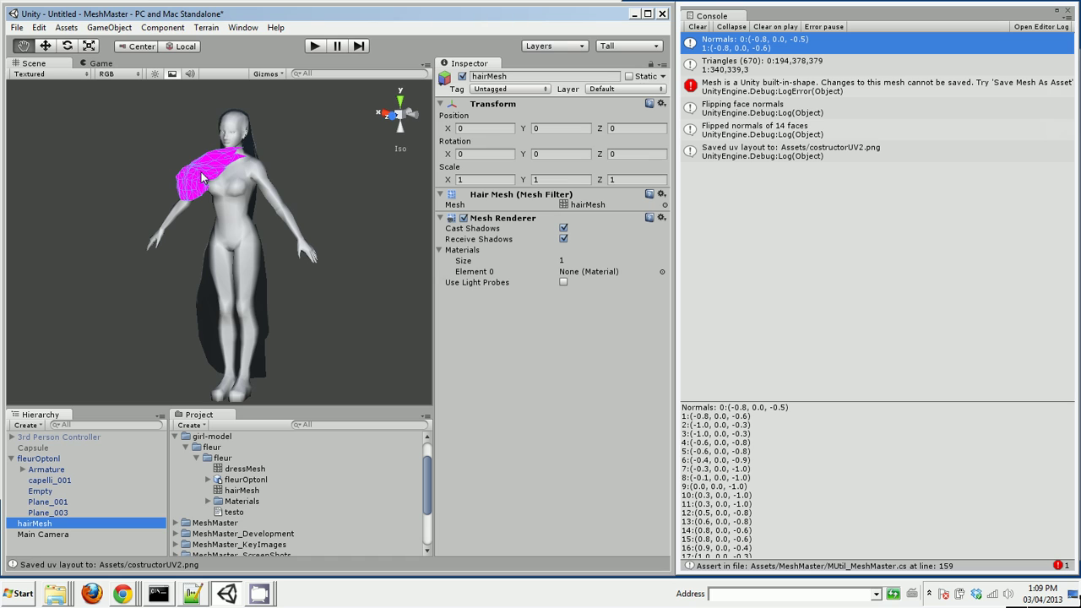
pyautogui.click(156, 28)
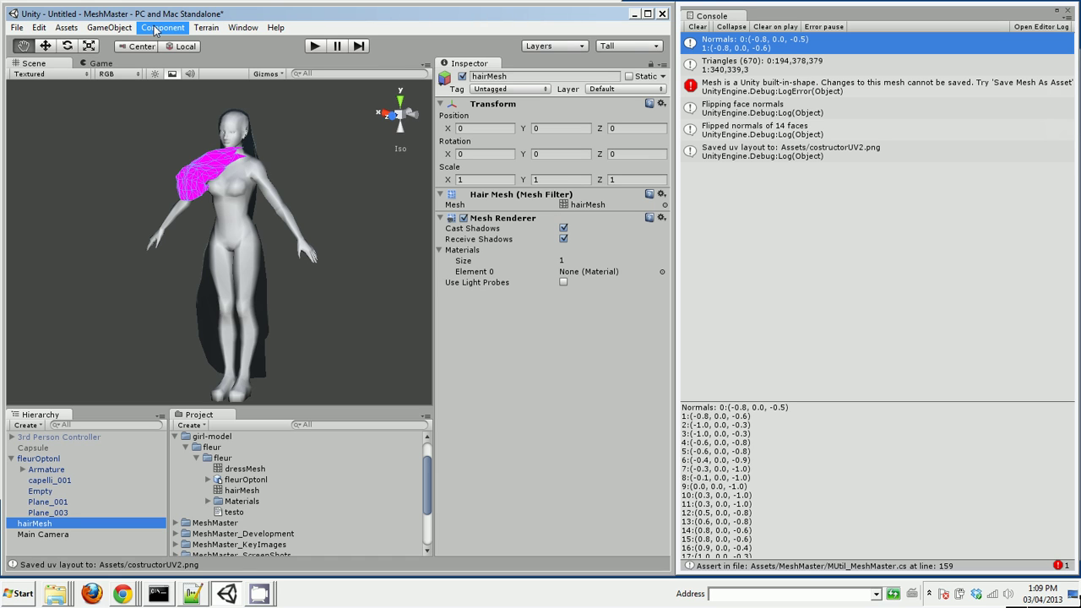
pyautogui.click(178, 245)
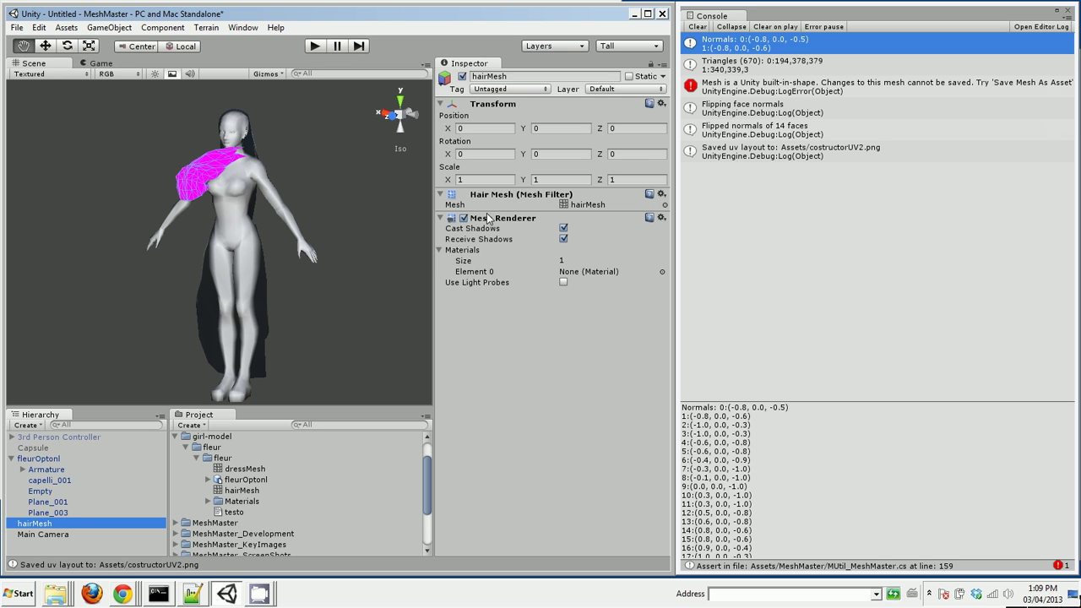
pyautogui.click(162, 27)
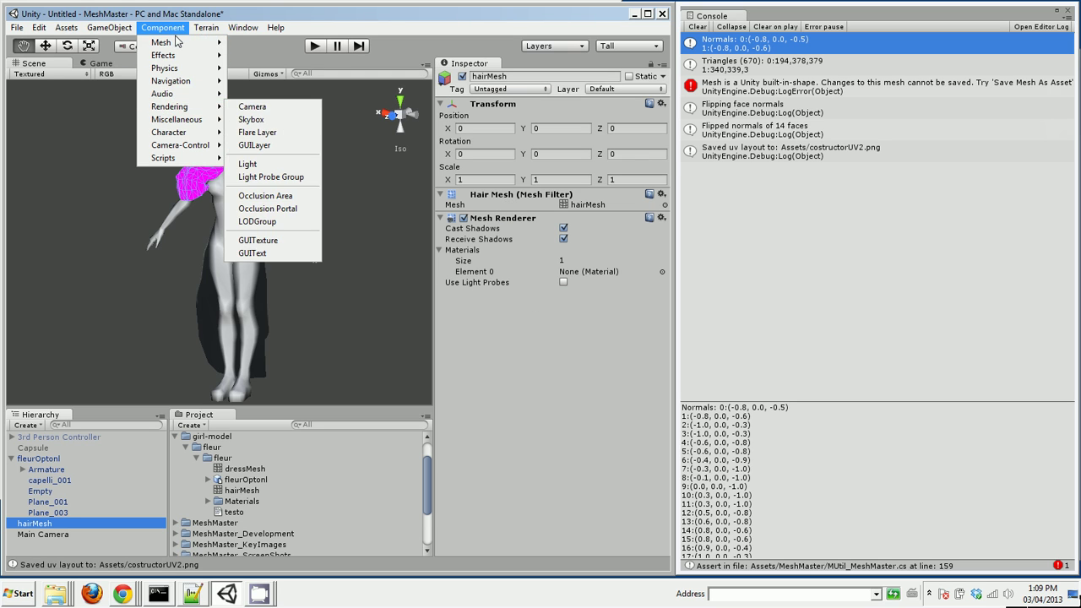
pyautogui.moveTo(161, 42)
pyautogui.click(292, 87)
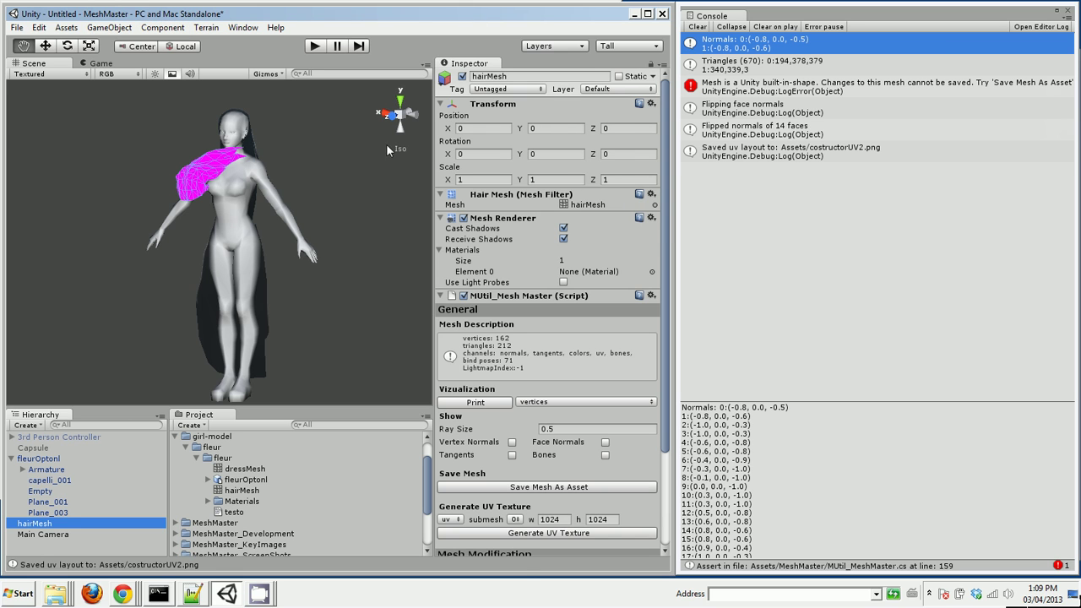
pyautogui.scroll(-3, 639, 484)
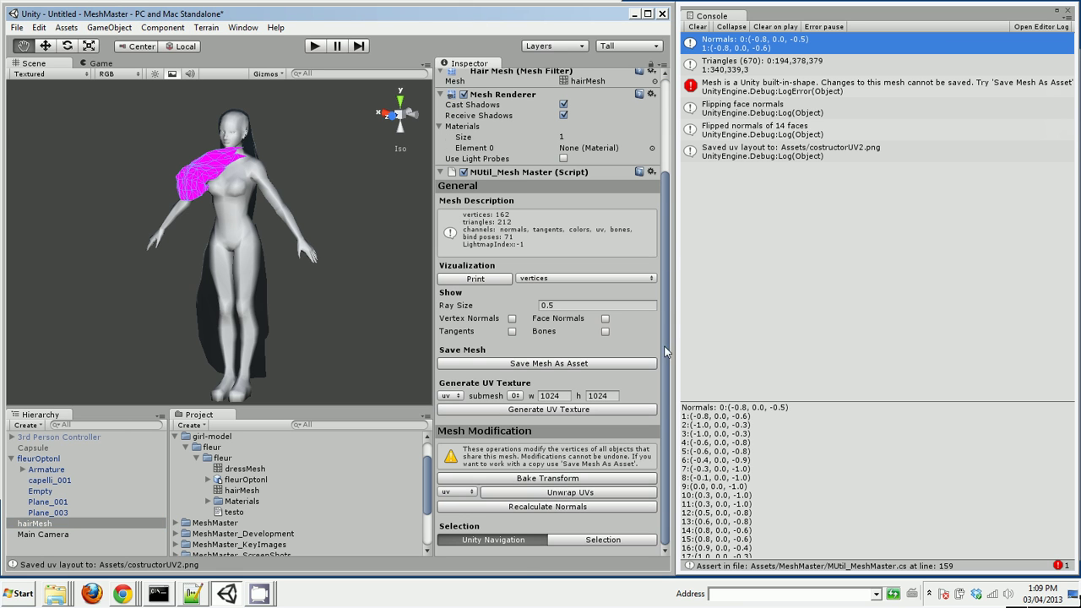
# Flip the normals of all 212 hair faces, then delete the temporary hairMesh object
pyautogui.click(638, 541)
pyautogui.moveTo(670, 487); pyautogui.dragTo(671, 545)
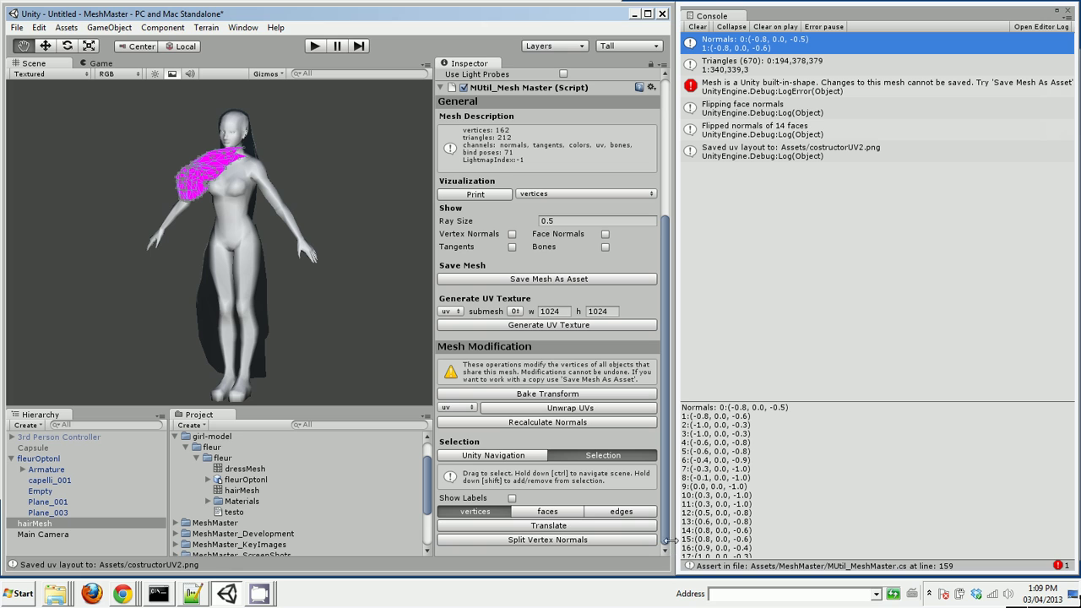
pyautogui.click(568, 516)
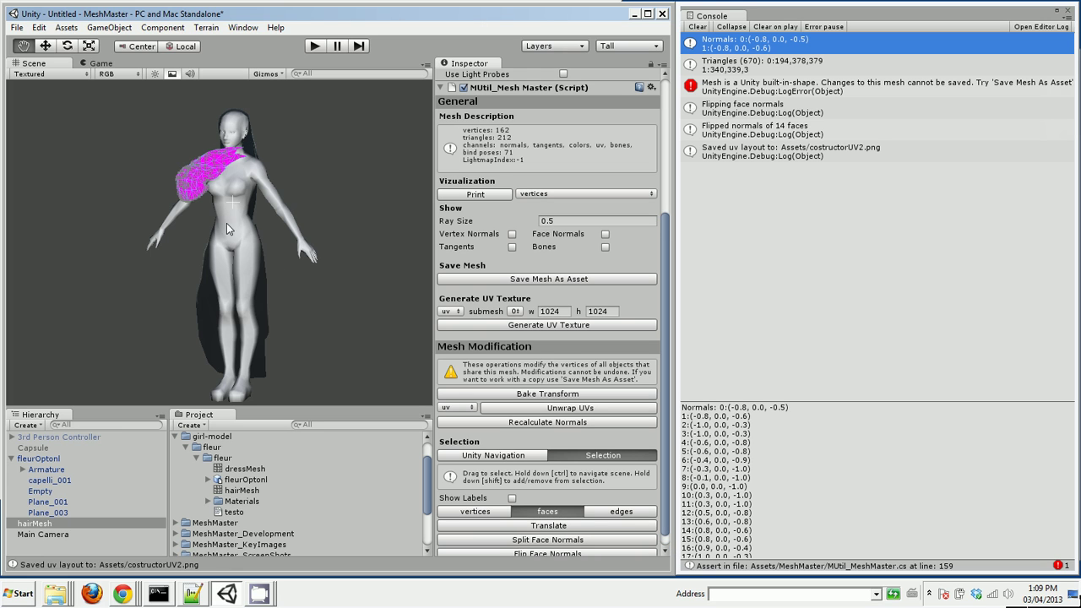
pyautogui.moveTo(146, 120); pyautogui.dragTo(287, 233)
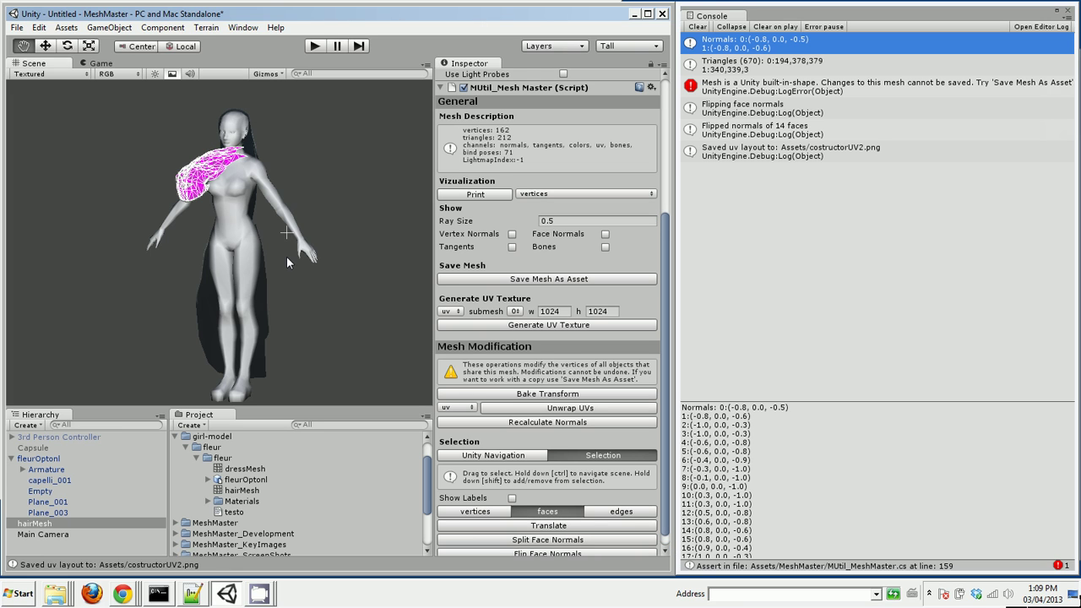
pyautogui.click(568, 554)
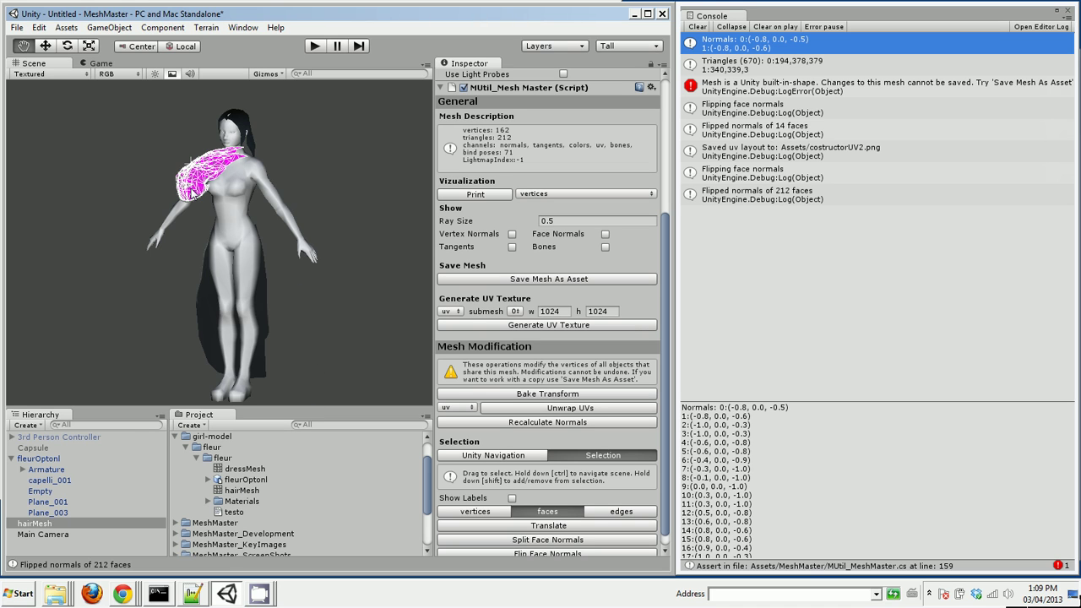
pyautogui.rightClick(49, 526)
pyautogui.click(69, 514)
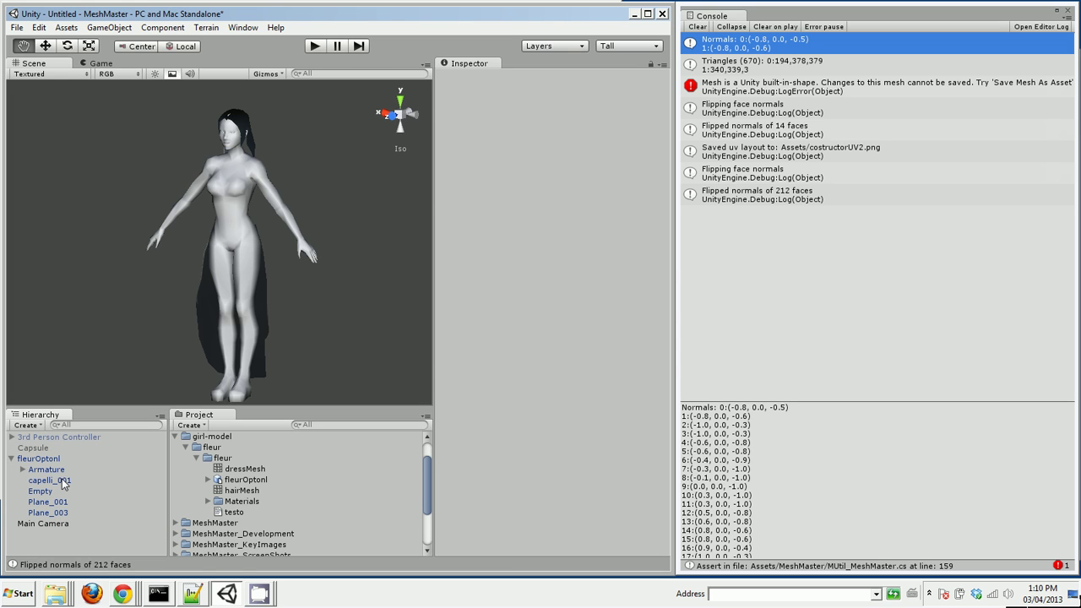
# Select the skirt object Plane_003 and add the Mesh Master component to it
pyautogui.click(55, 513)
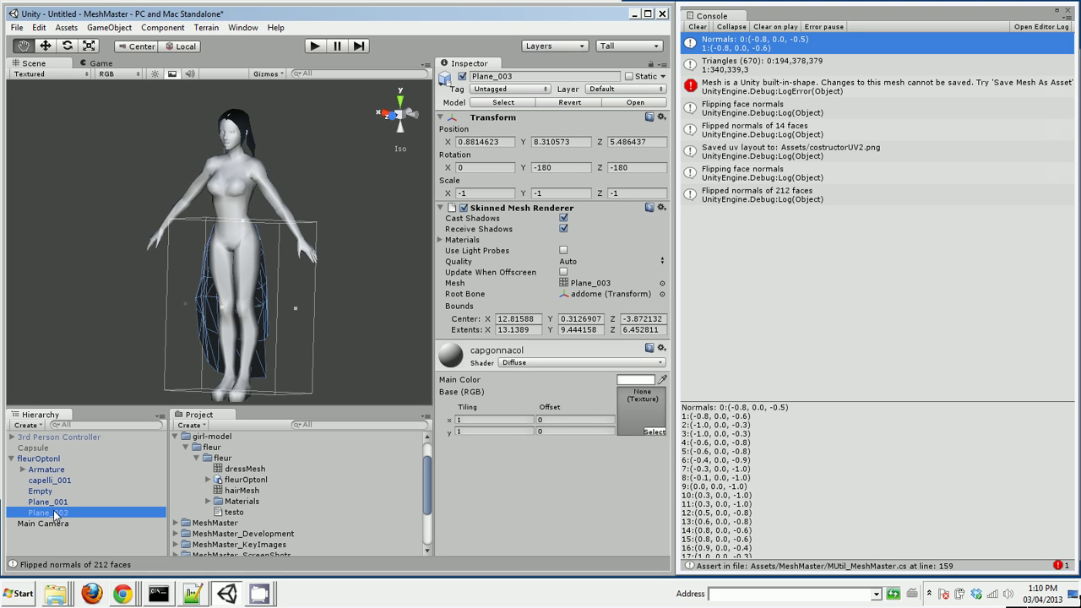
pyautogui.click(162, 27)
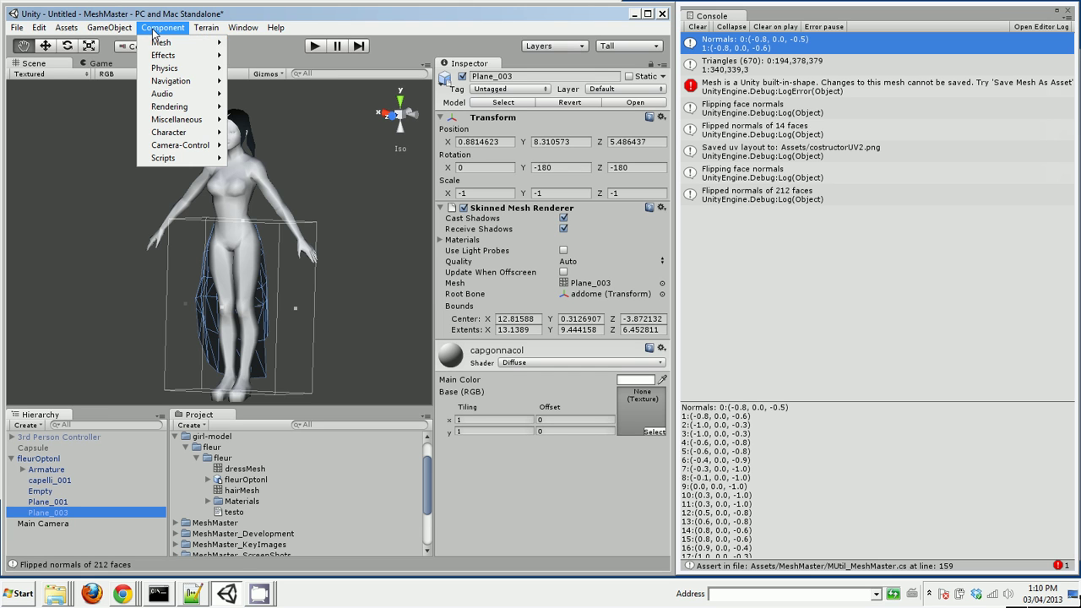
pyautogui.moveTo(194, 42)
pyautogui.click(272, 88)
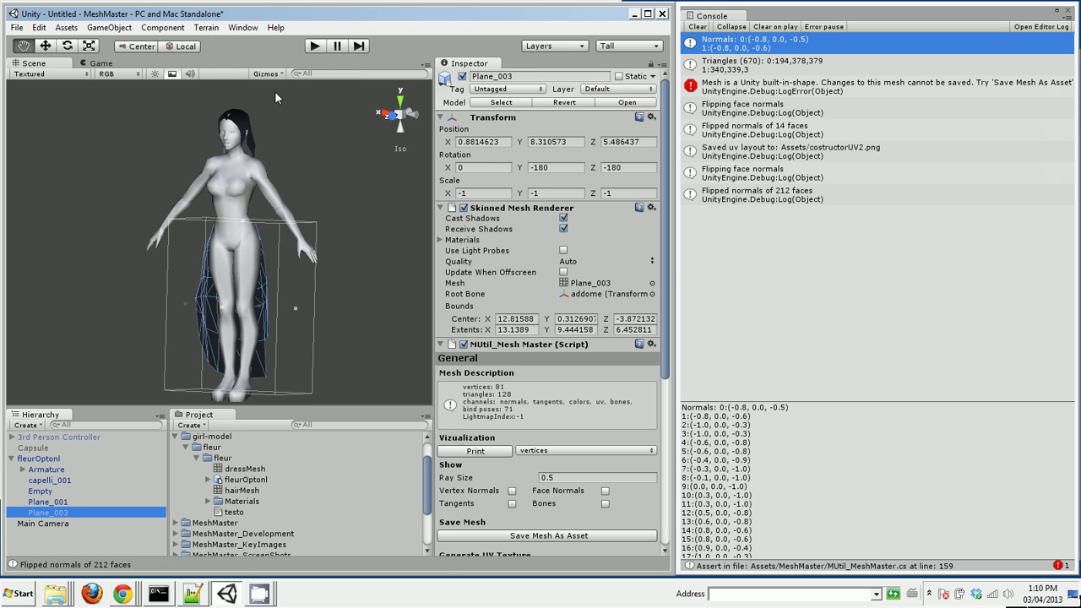
pyautogui.scroll(-5, 625, 278)
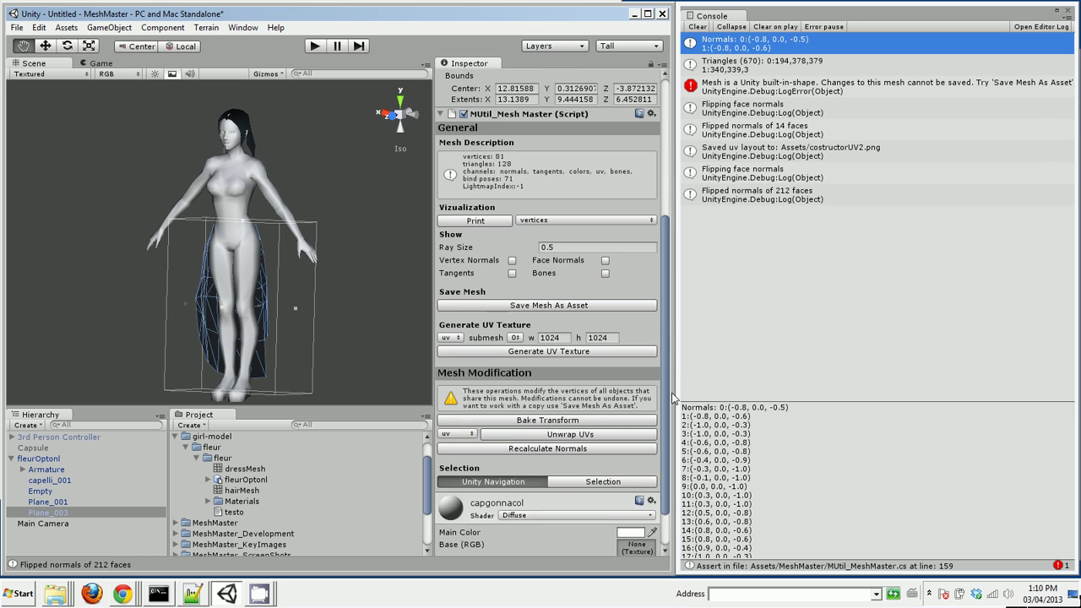
# Save the skirt mesh over dressMesh.asset in girl-model/fleur/fleur, confirming the replacement
pyautogui.click(595, 297)
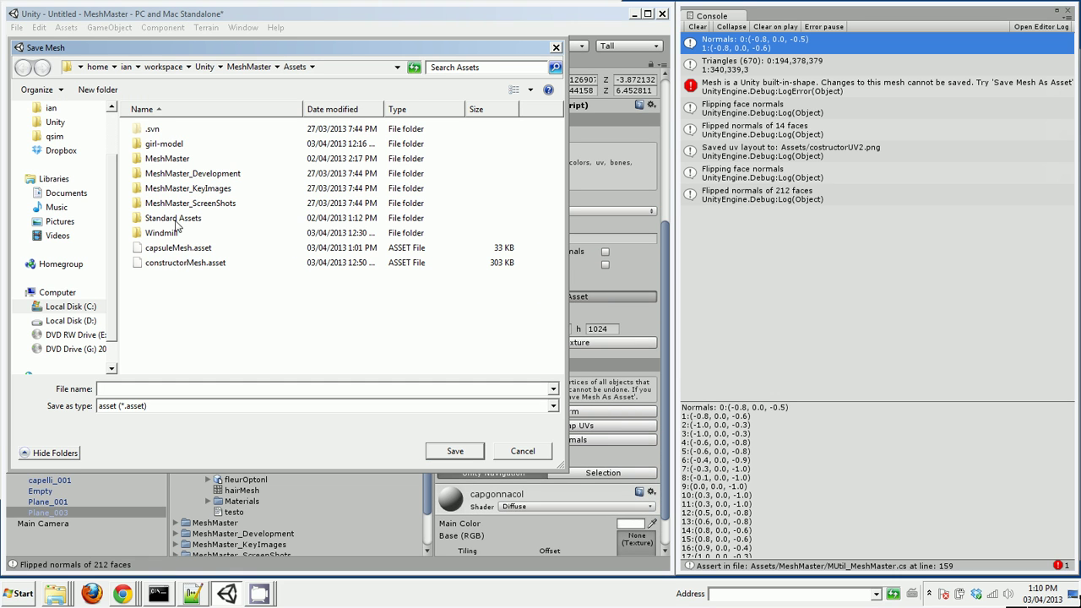
pyautogui.doubleClick(167, 145)
pyautogui.doubleClick(161, 136)
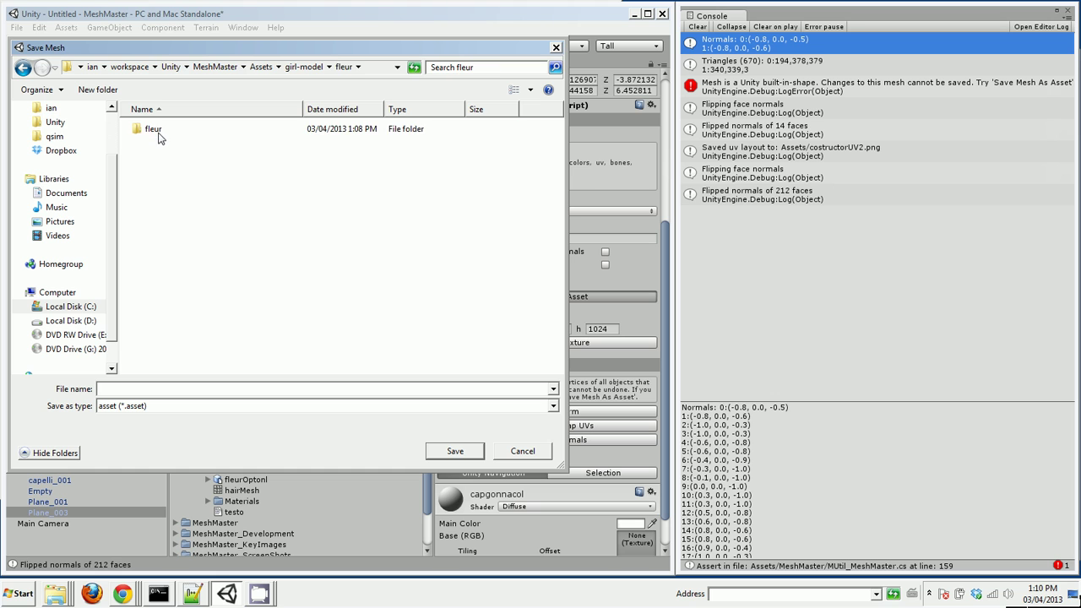
pyautogui.doubleClick(160, 131)
pyautogui.click(173, 149)
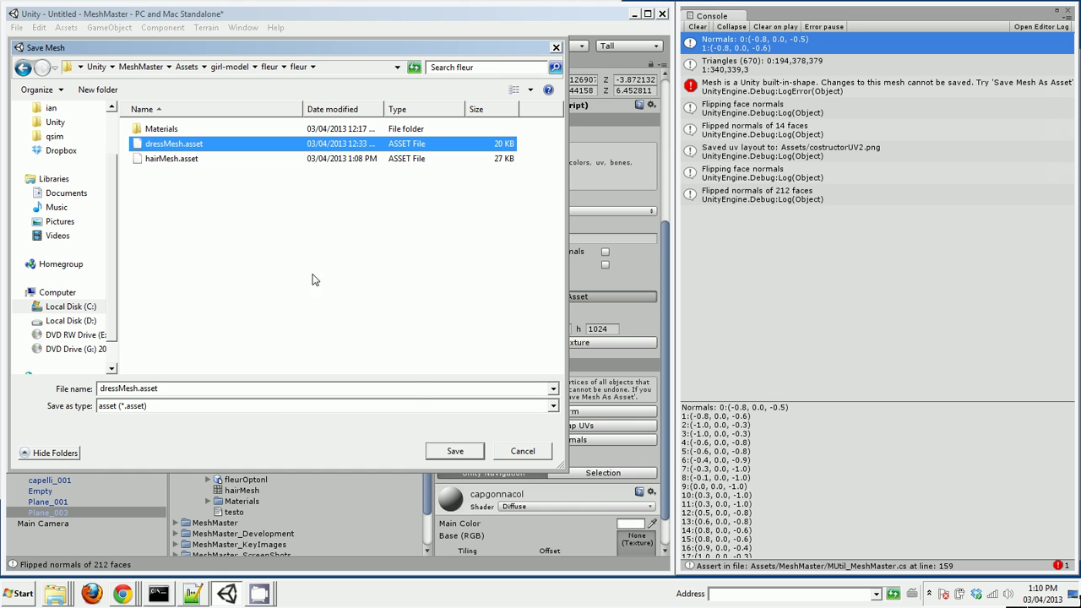
pyautogui.click(450, 453)
pyautogui.click(567, 305)
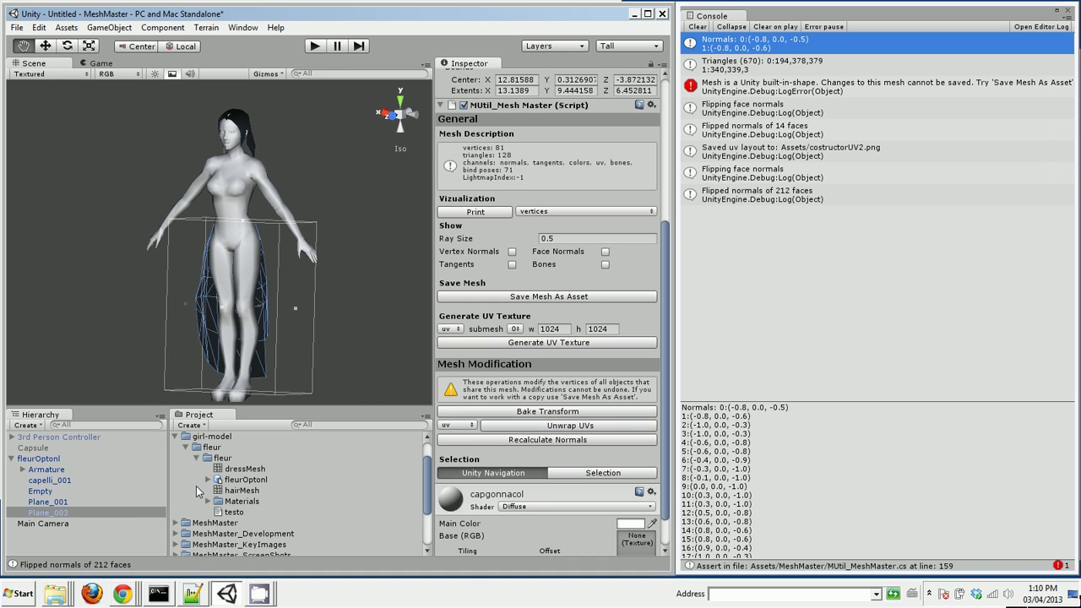
# Place the dressMesh asset into the scene and attach the Mesh Master component to it
pyautogui.moveTo(245, 474); pyautogui.dragTo(79, 547)
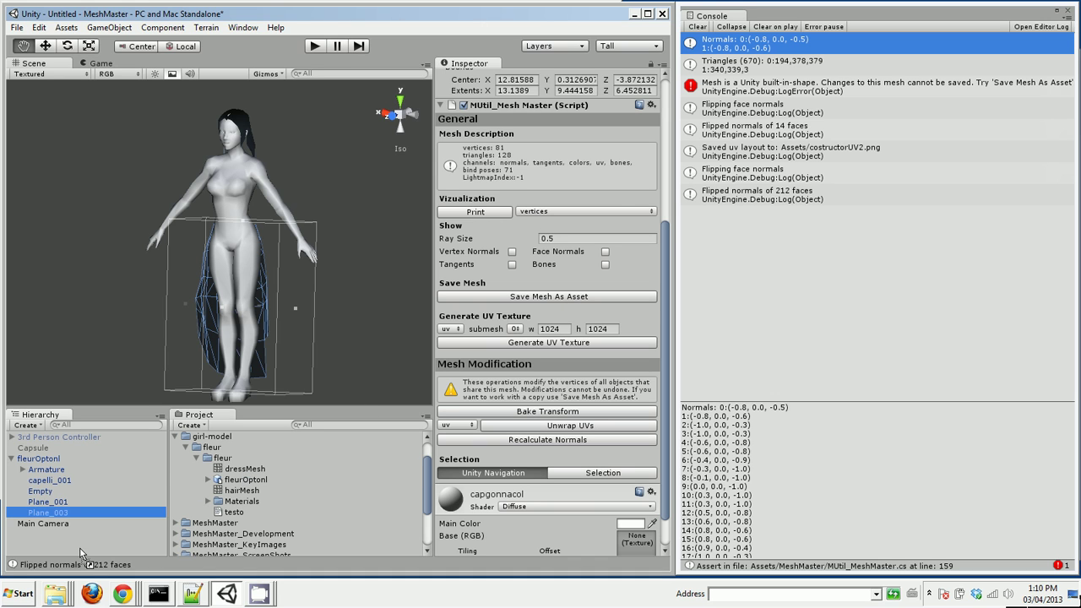
pyautogui.click(109, 27)
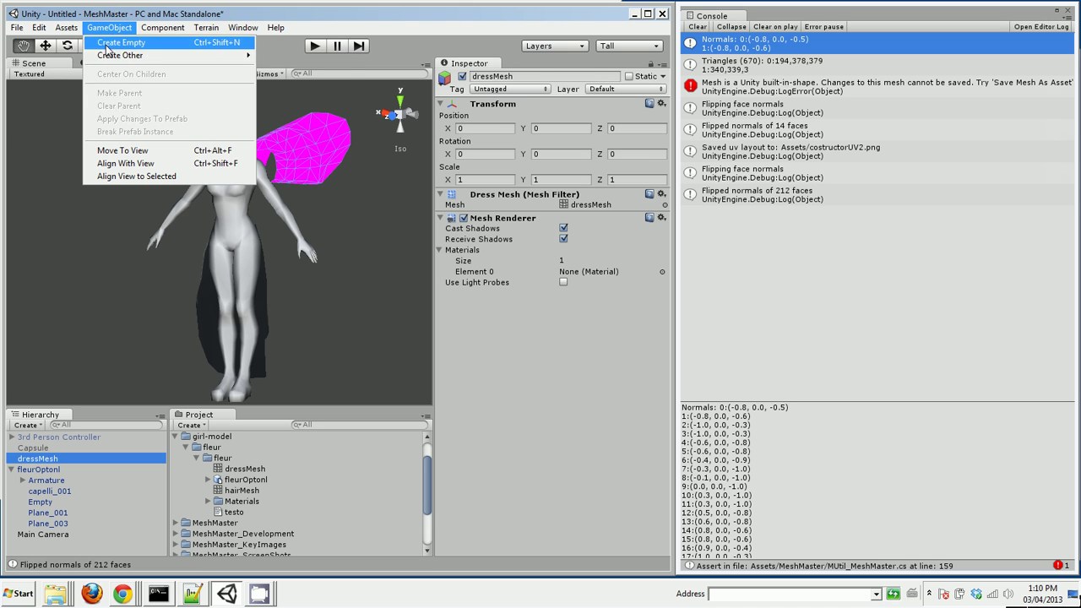
pyautogui.moveTo(162, 27)
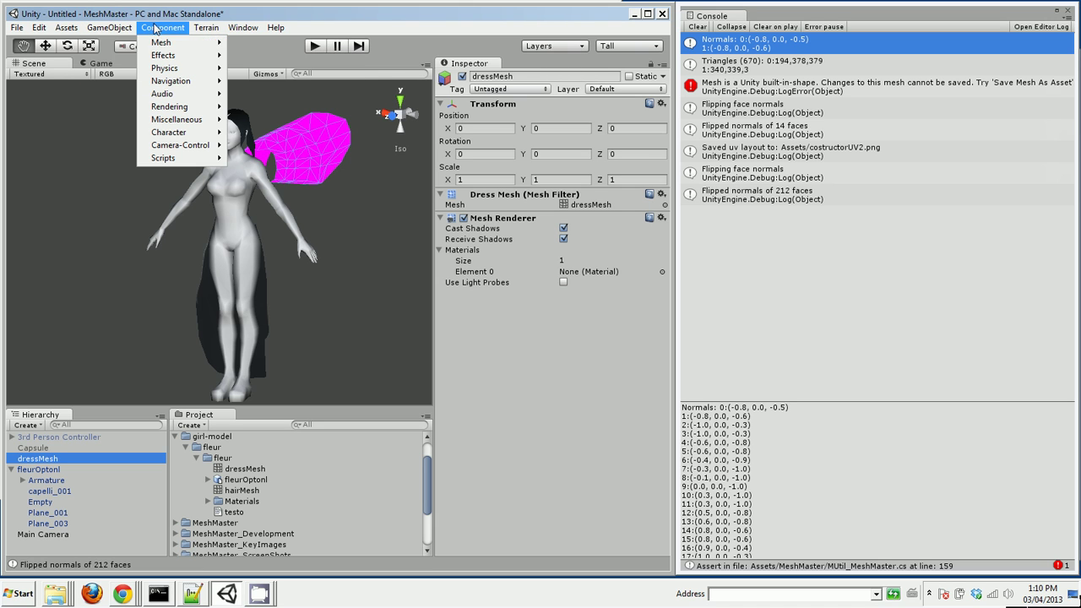
pyautogui.click(284, 87)
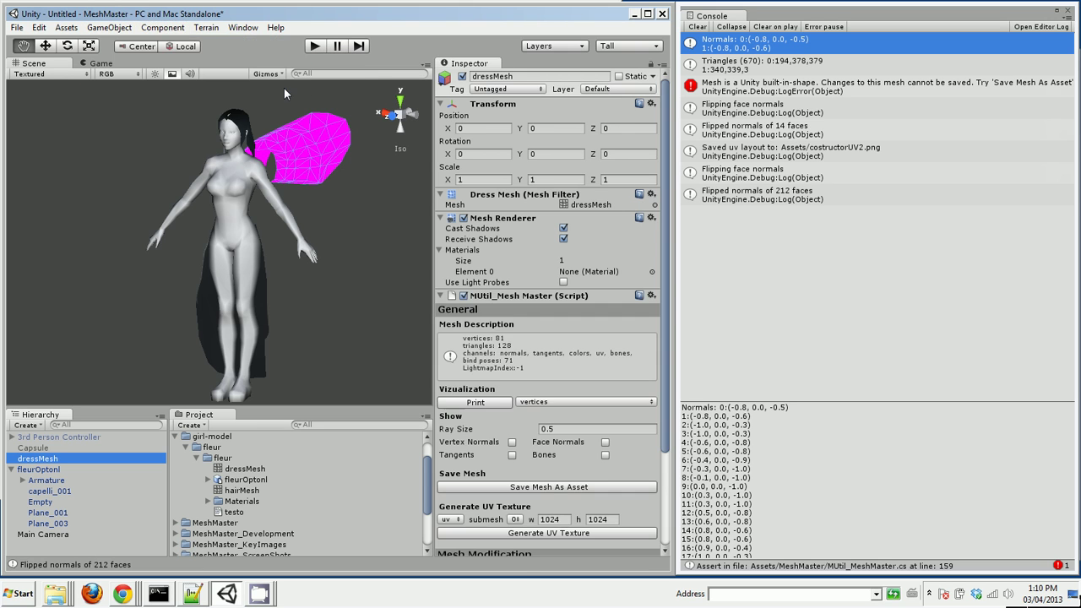
pyautogui.moveTo(664, 264); pyautogui.dragTo(657, 438)
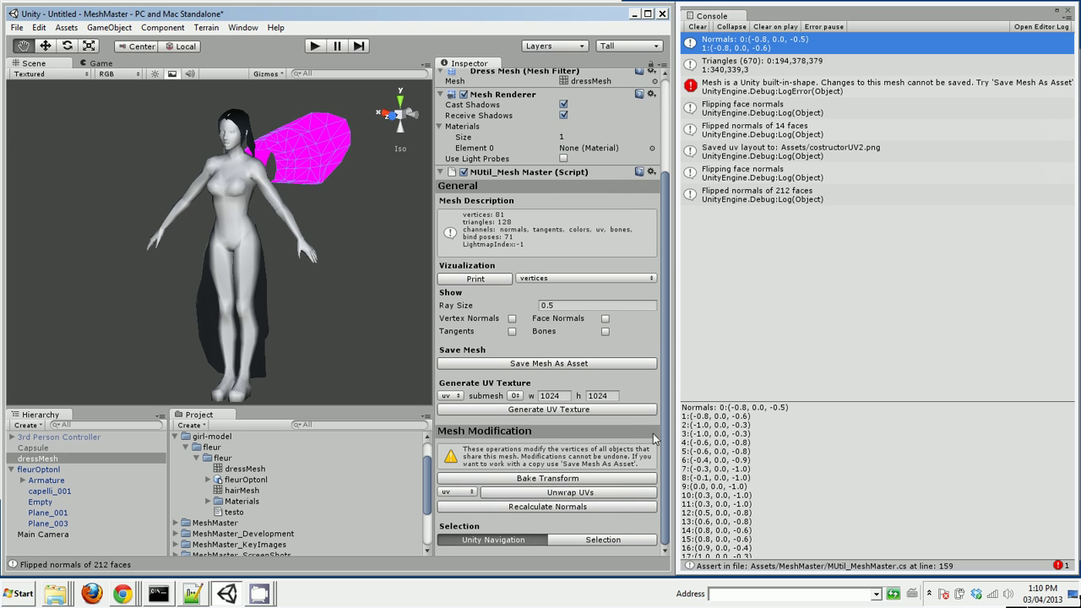
# Flip the normals of all 128 dress faces, then delete the temporary dressMesh object
pyautogui.click(603, 539)
pyautogui.scroll(-3, 650, 547)
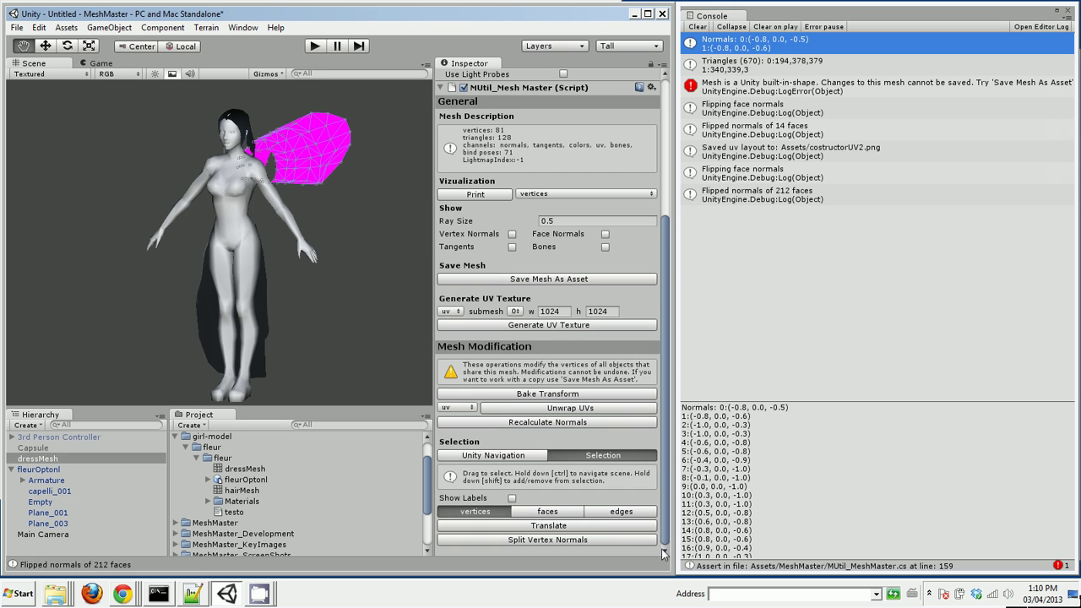
pyautogui.click(562, 511)
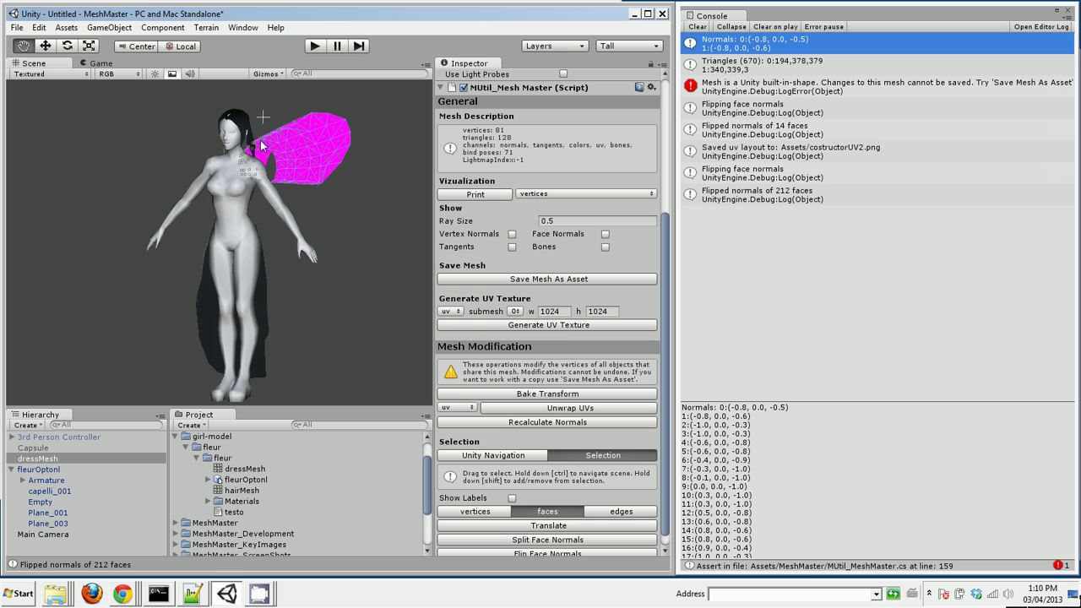
pyautogui.moveTo(208, 96); pyautogui.dragTo(392, 245)
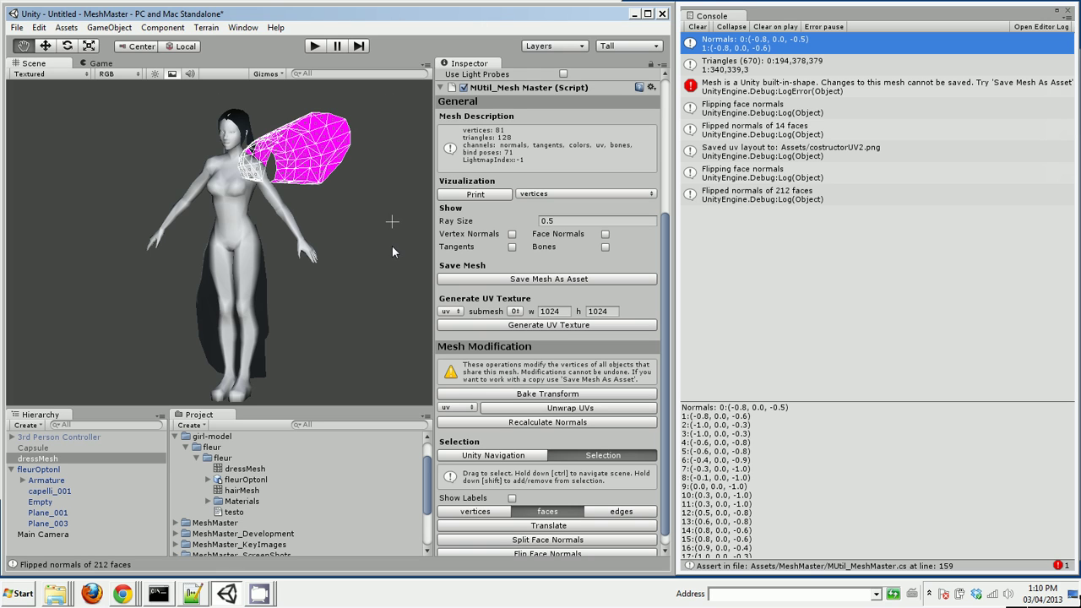
pyautogui.click(575, 554)
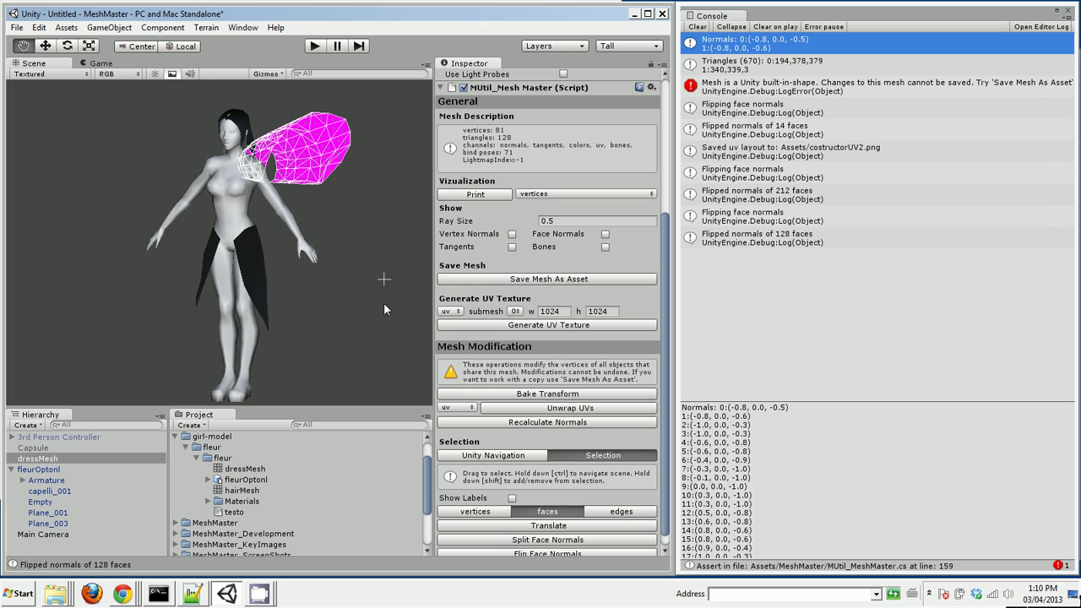
pyautogui.rightClick(44, 461)
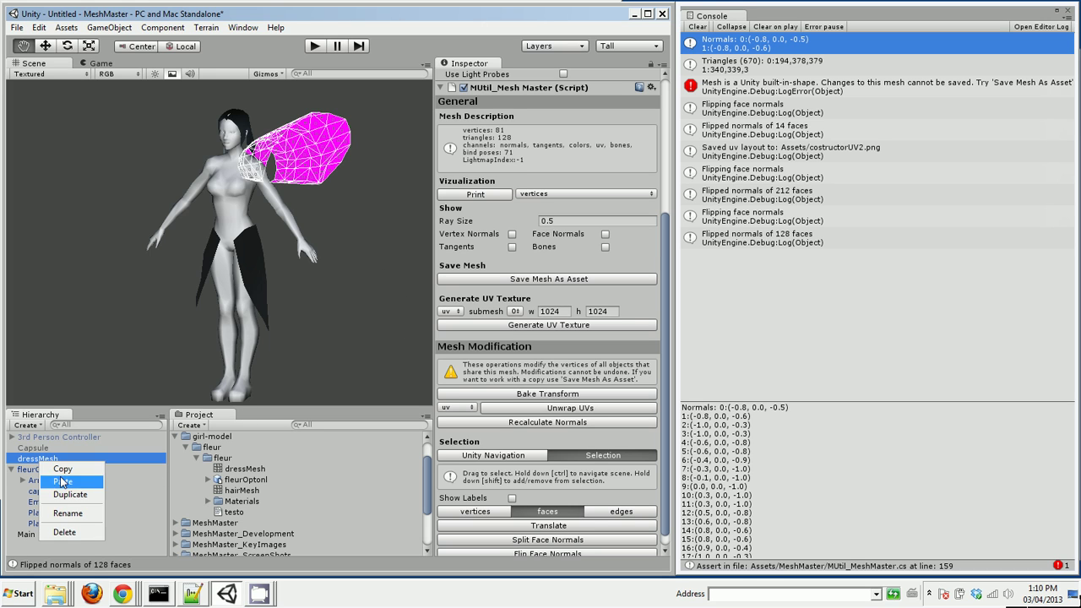
pyautogui.click(65, 532)
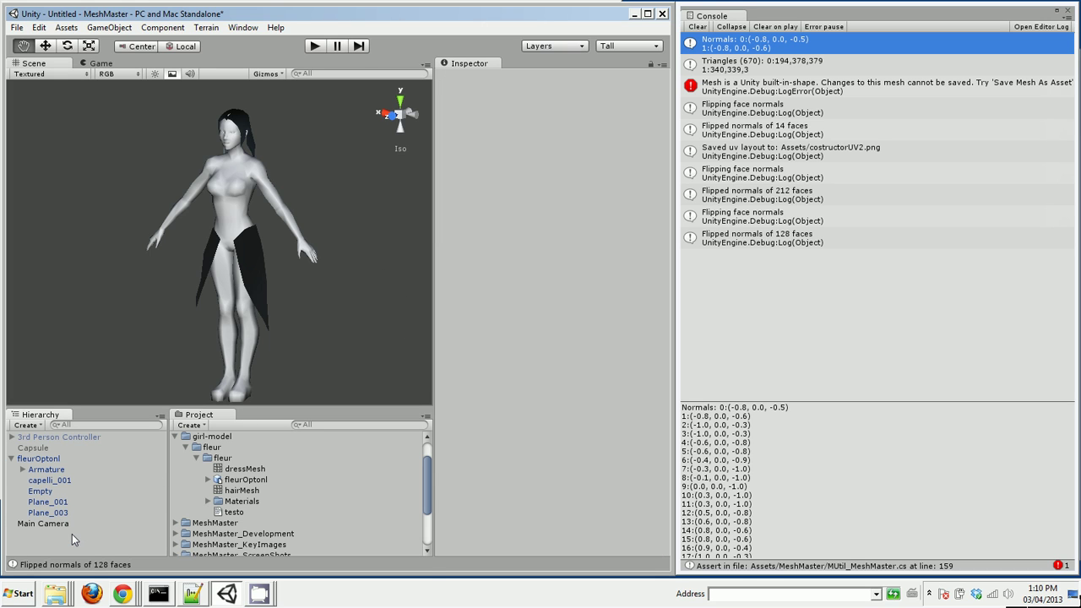
# Select fleurOptonl and orbit to its side, back and three-quarter views to inspect hair and skirt
pyautogui.click(41, 458)
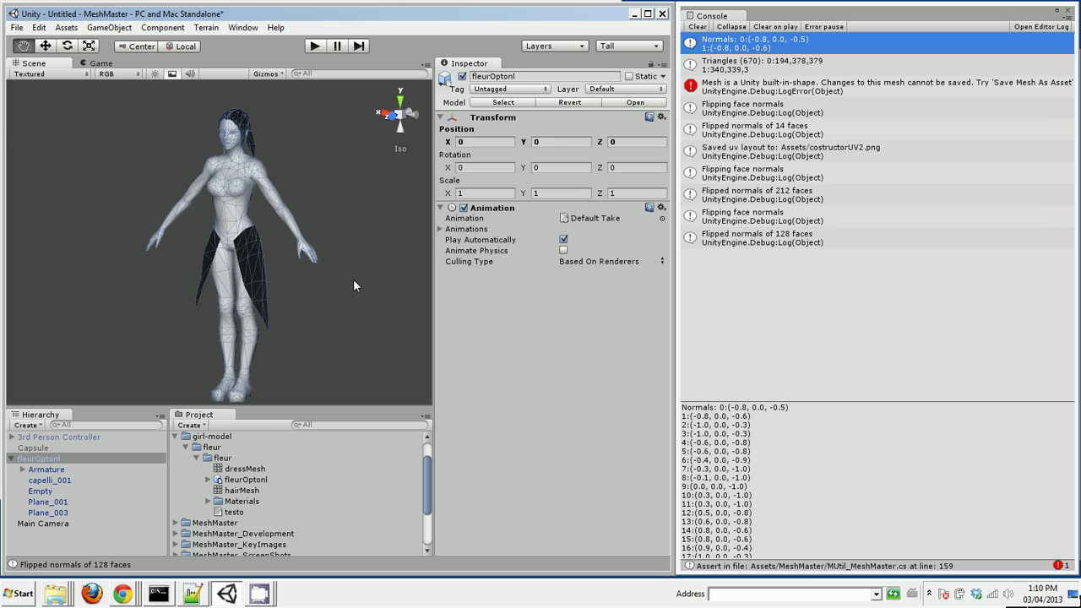
pyautogui.keyDown('alt'); pyautogui.moveTo(353, 278); pyautogui.dragTo(142, 294); pyautogui.keyUp('alt')
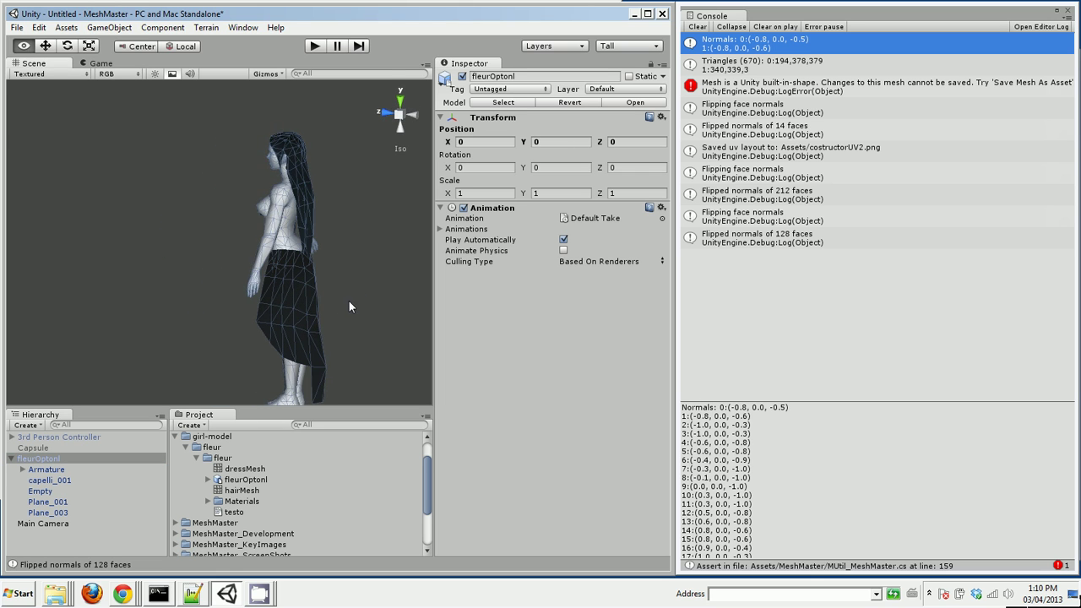
pyautogui.keyDown('alt'); pyautogui.moveTo(348, 300); pyautogui.dragTo(127, 301); pyautogui.keyUp('alt')
pyautogui.keyDown('alt'); pyautogui.moveTo(229, 301); pyautogui.dragTo(321, 253); pyautogui.keyUp('alt')
pyautogui.keyDown('alt'); pyautogui.moveTo(213, 293); pyautogui.dragTo(385, 278); pyautogui.keyUp('alt')
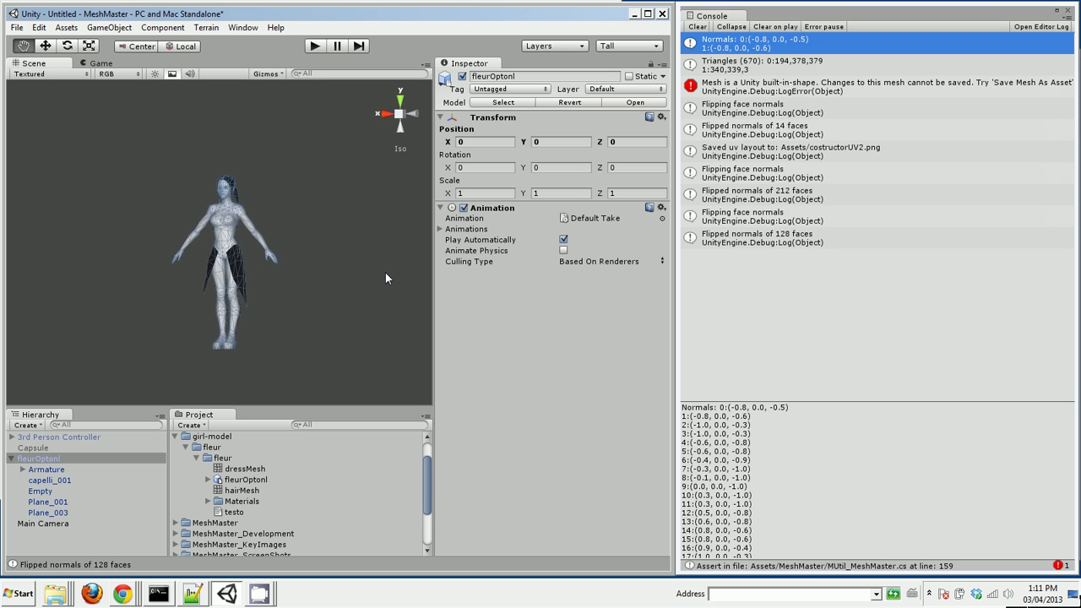
pyautogui.scroll(-3, 425, 469)
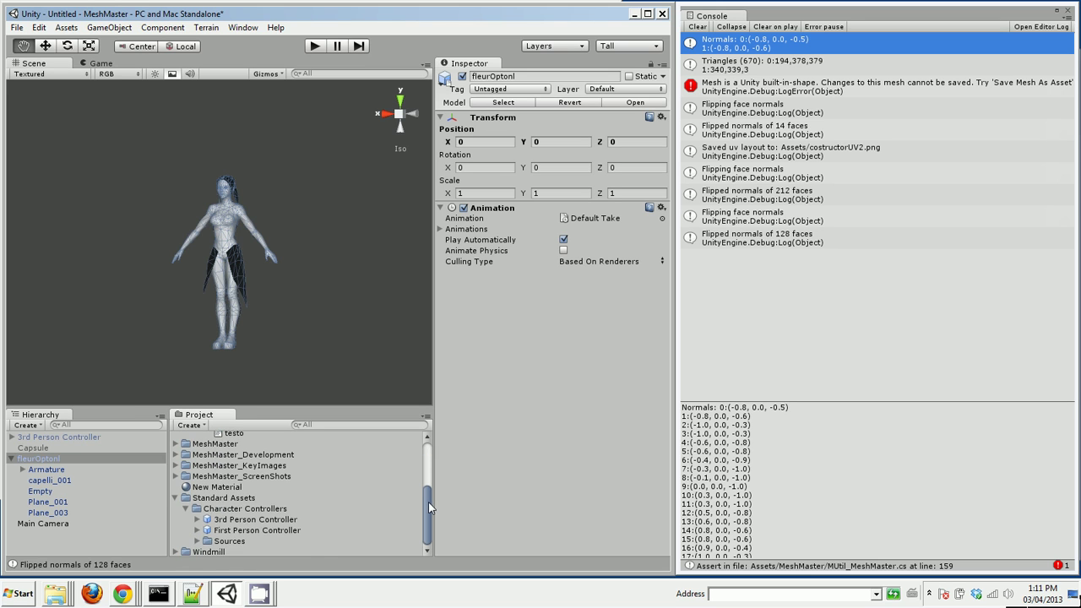
pyautogui.scroll(4, 427, 465)
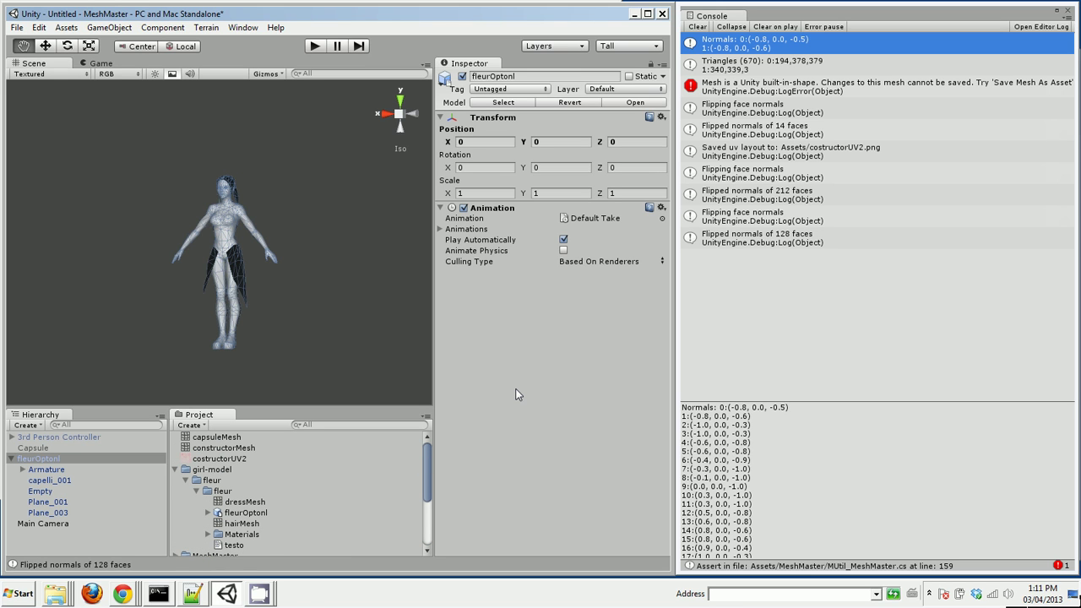